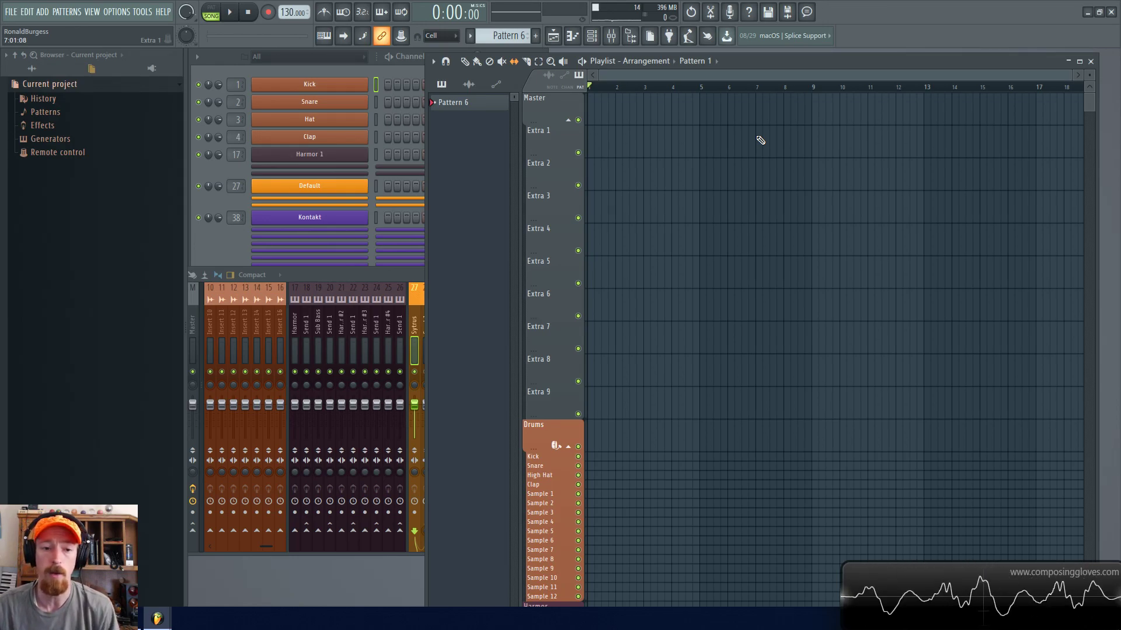
Expand the docked mixer into the full Mixer window showing every insert track
{"action": "double_click", "coordinate": [413, 274]}
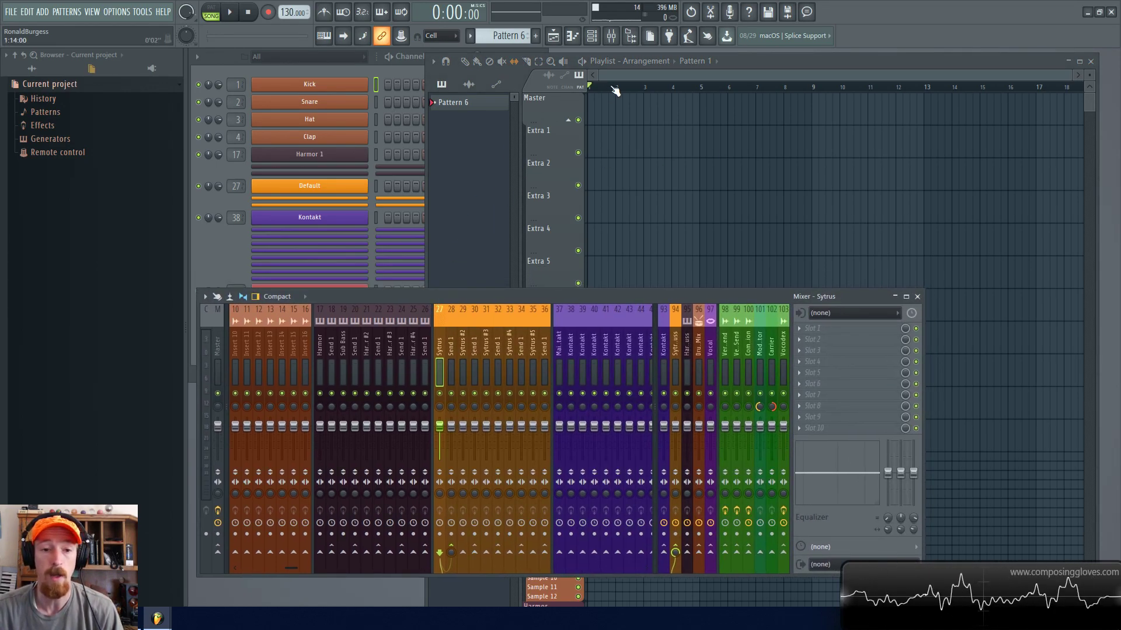
Paste the F4-A4-C5 and C4-E4-G4 chords into the Default channel's piano roll and play them
{"action": "right_click", "coordinate": [338, 187]}
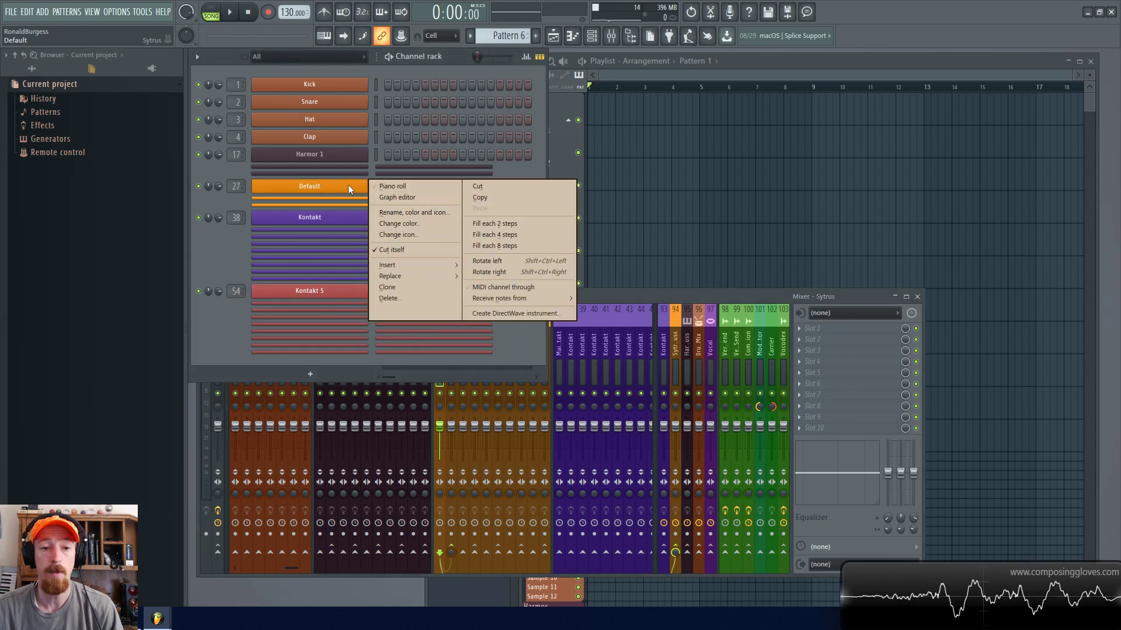
{"action": "left_click", "coordinate": [437, 187]}
{"action": "key", "text": "ctrl+v"}
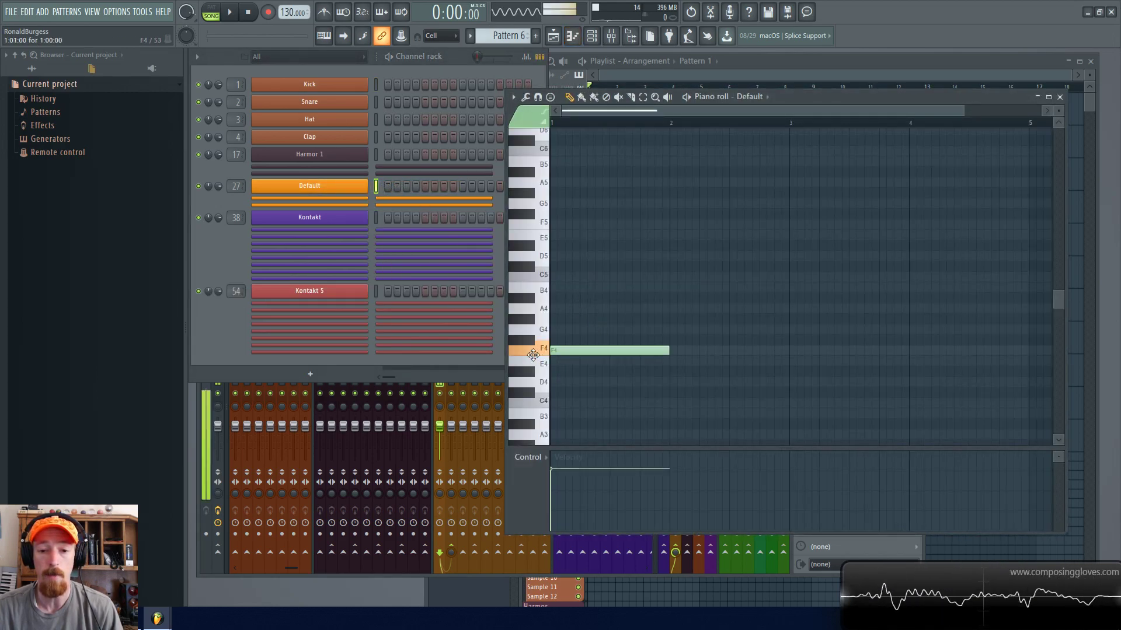
{"action": "key", "text": "space"}
{"action": "key", "text": "space"}
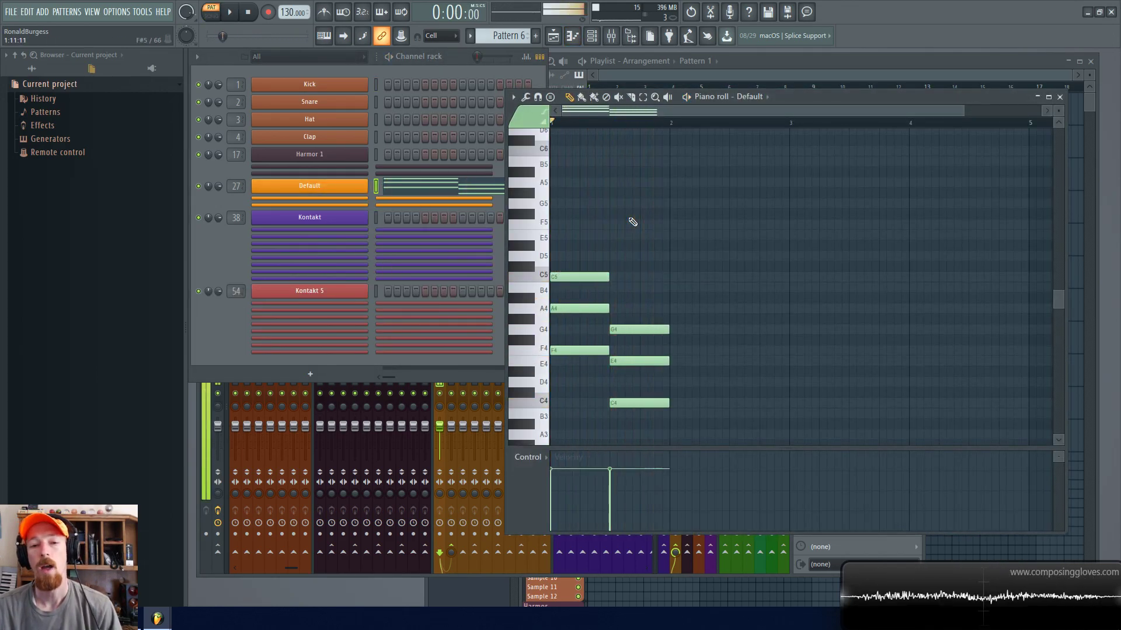
{"action": "left_click", "coordinate": [1060, 97]}
{"action": "mouse_move", "coordinate": [692, 295]}
{"action": "left_mouse_down"}
{"action": "mouse_move", "coordinate": [698, 285]}
{"action": "mouse_move", "coordinate": [682, 273]}
{"action": "mouse_move", "coordinate": [684, 290]}
{"action": "left_mouse_up"}
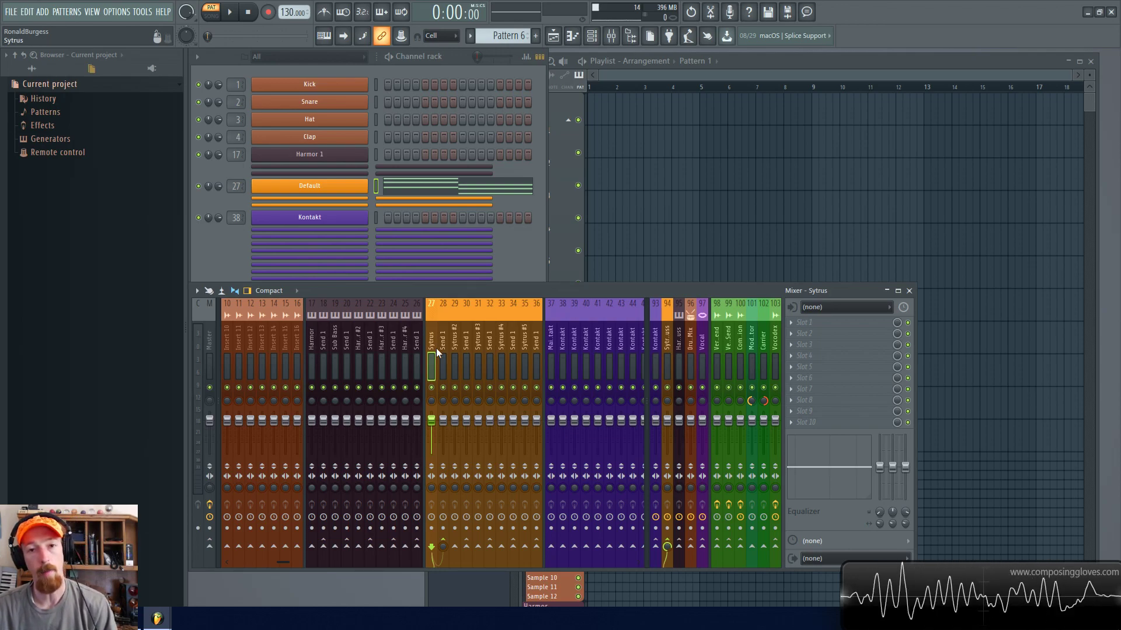
Load Edison on the Sytrus insert and arm it to record with the On input trigger
{"action": "key", "text": "ctrl+e"}
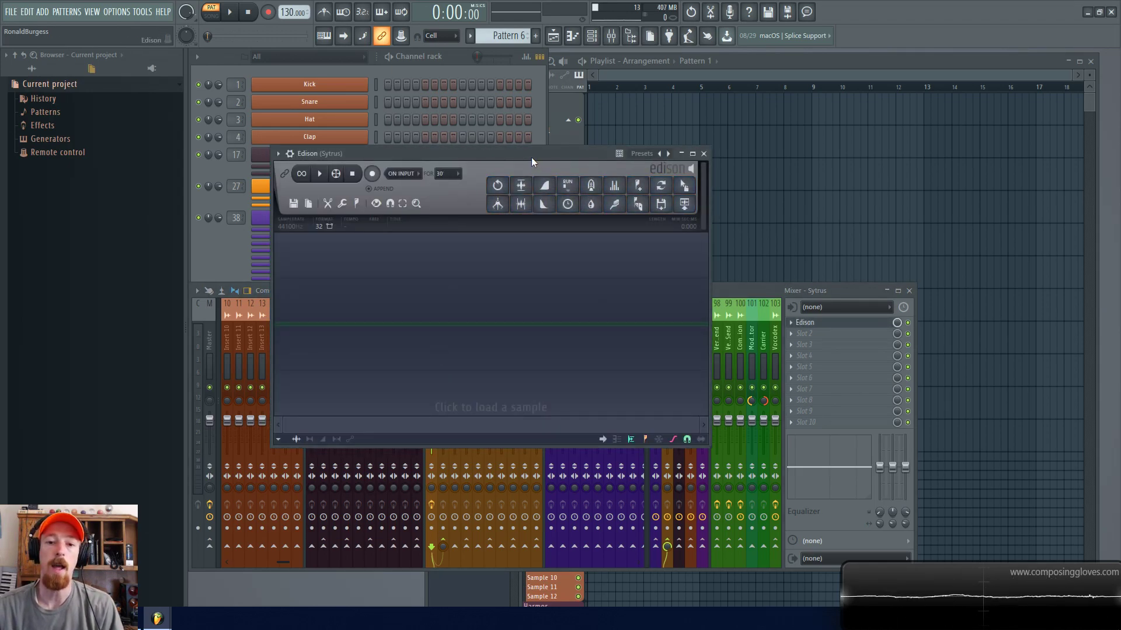
{"action": "left_click_drag", "start_coordinate": [532, 156], "coordinate": [597, 148]}
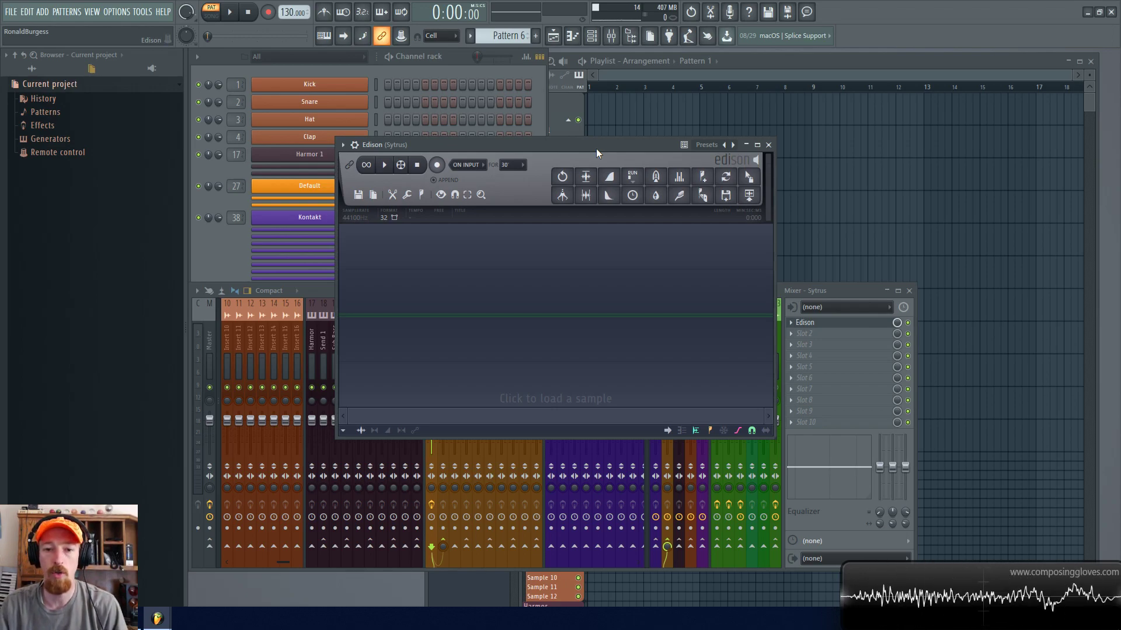
{"action": "left_click", "coordinate": [437, 165]}
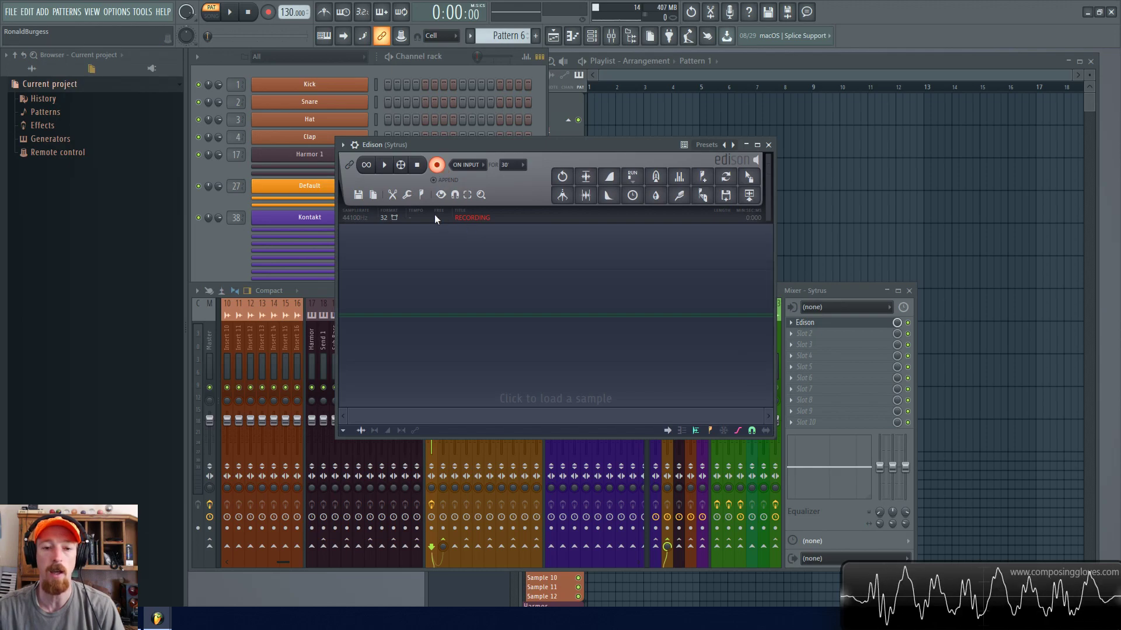
{"action": "left_click", "coordinate": [437, 165]}
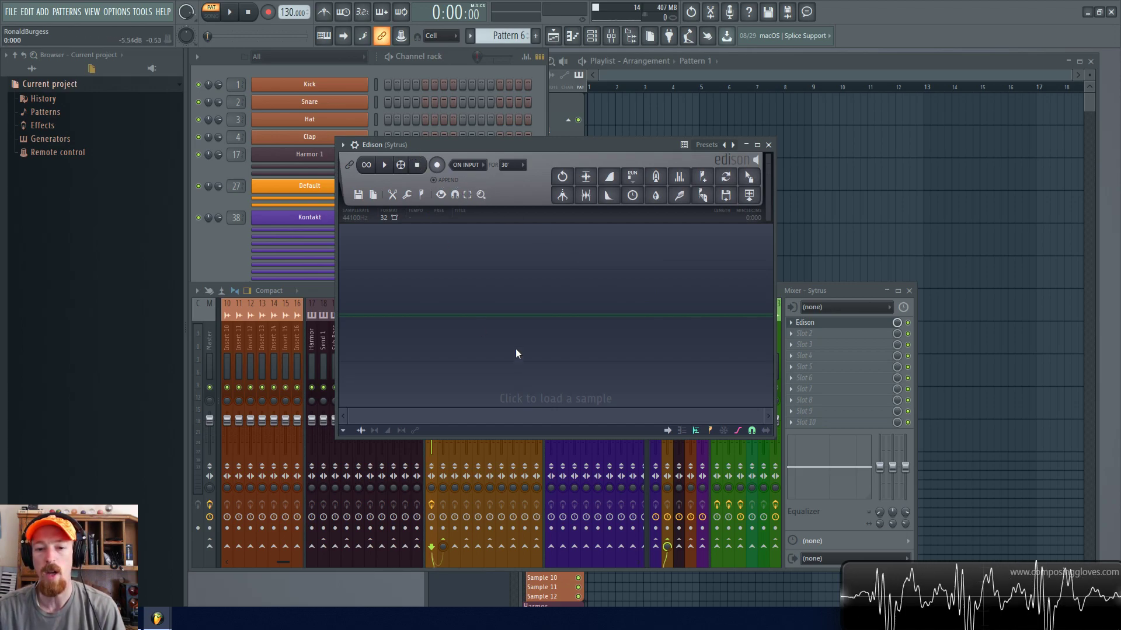
{"action": "left_click", "coordinate": [437, 165]}
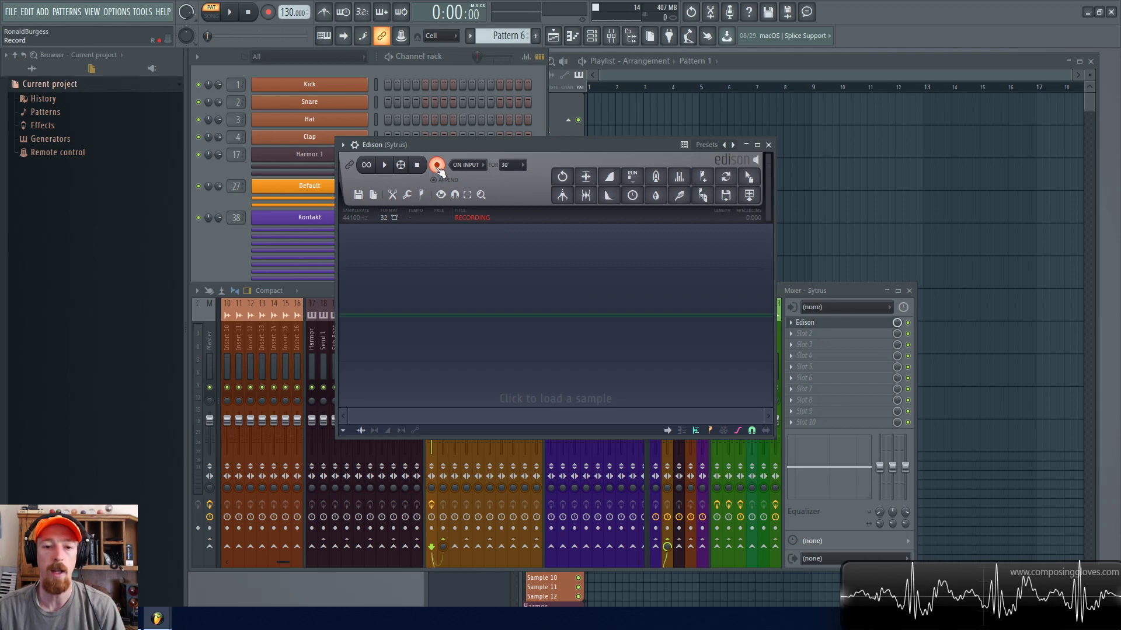
{"action": "left_click", "coordinate": [470, 165]}
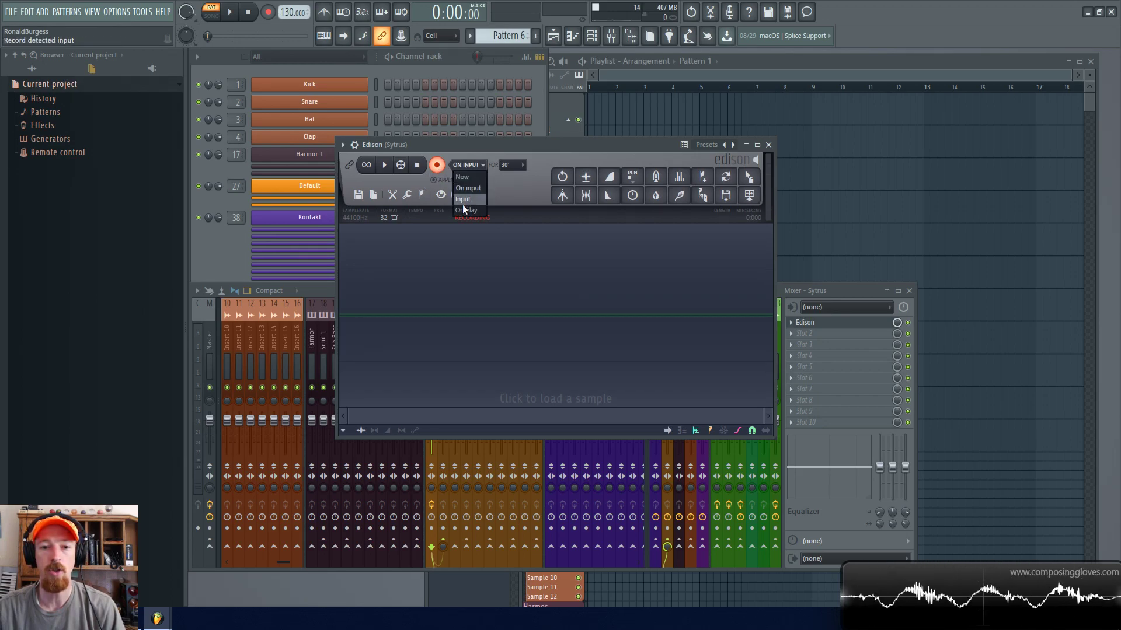
{"action": "left_click", "coordinate": [473, 164]}
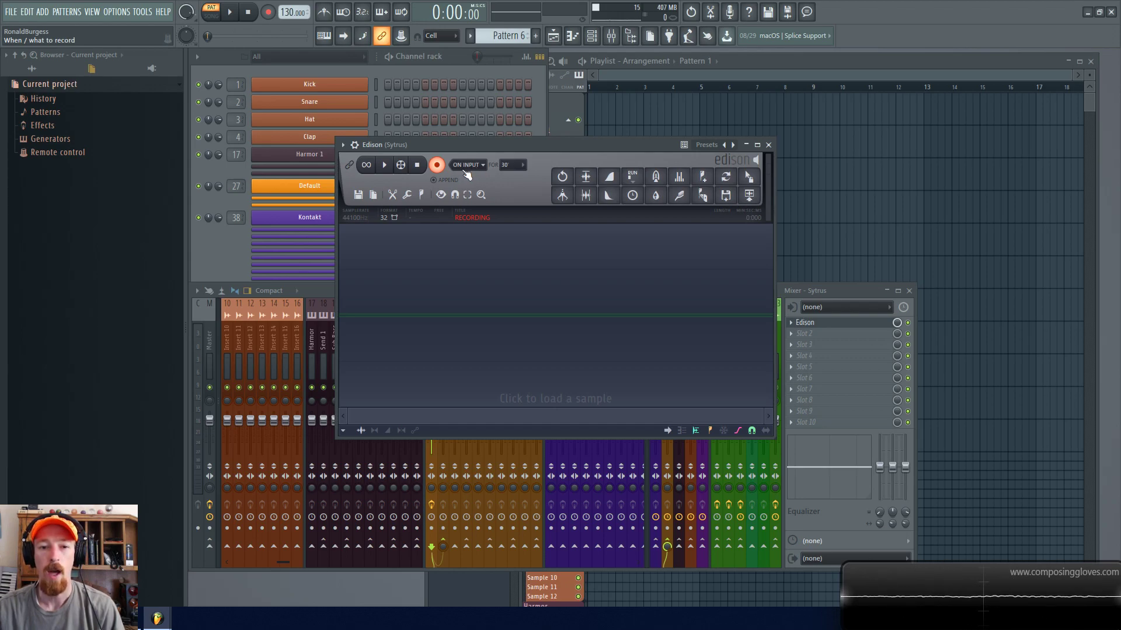
Stop Edison's test recording and delete the captured chord audio
{"action": "left_click_drag", "start_coordinate": [528, 144], "coordinate": [523, 163]}
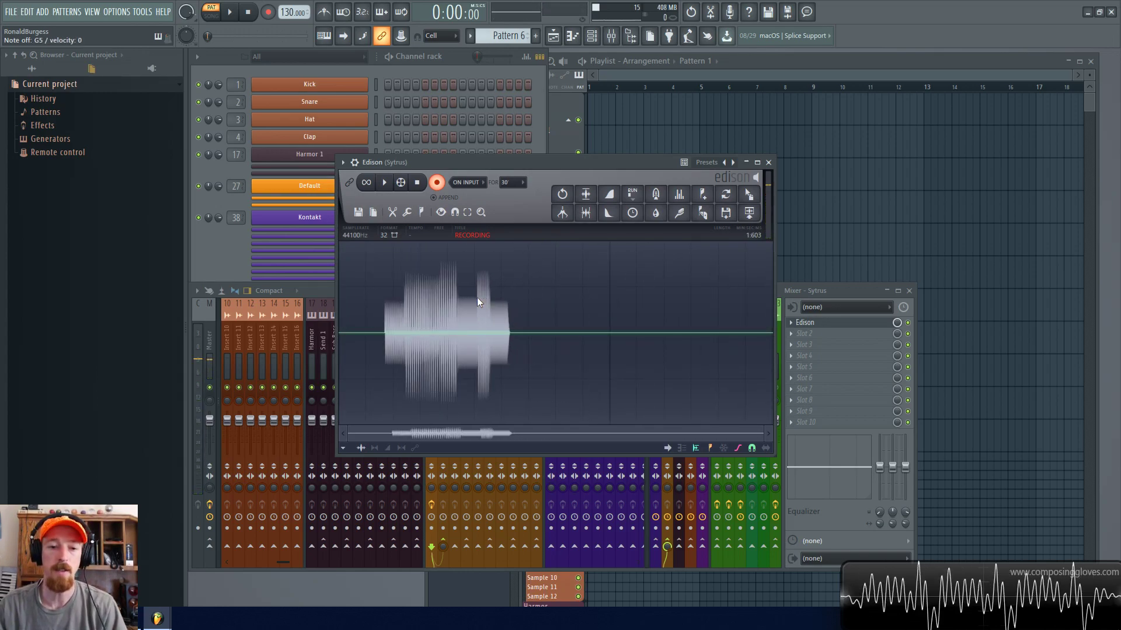
{"action": "left_click", "coordinate": [442, 182]}
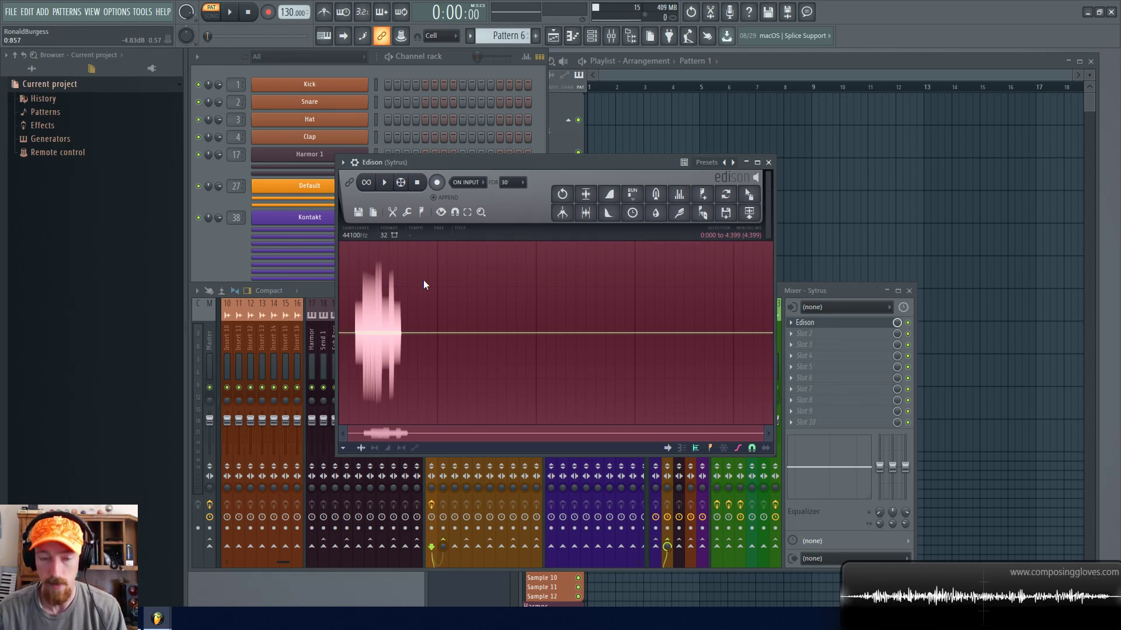
{"action": "key", "text": "Delete"}
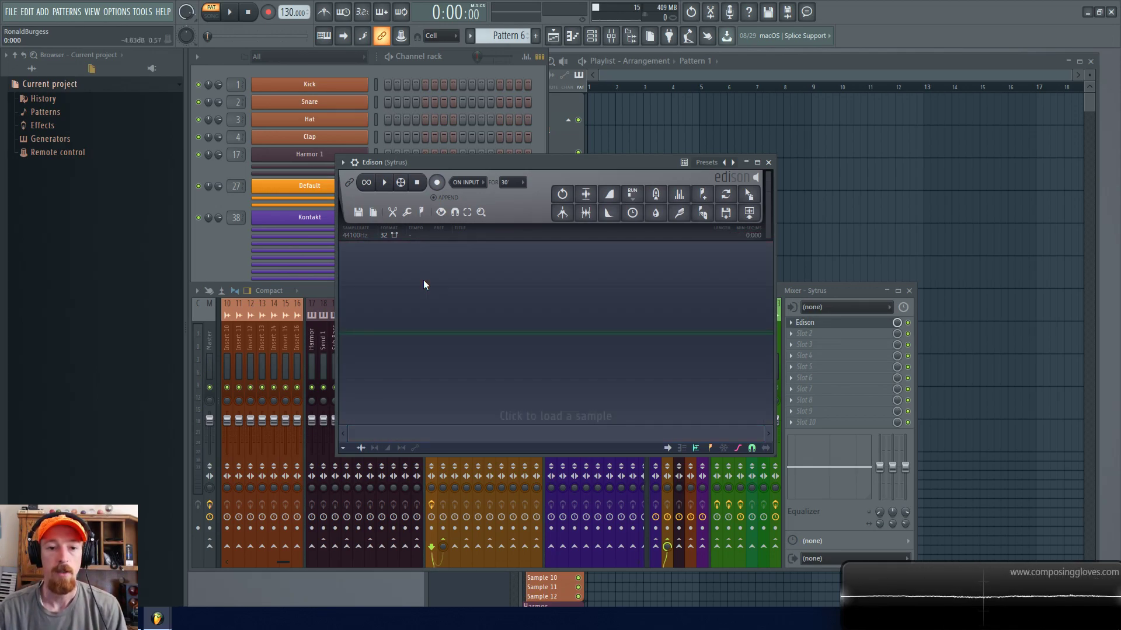
Keep Edison's 30-minute recording limit and try an immediate Now recording, then discard it
{"action": "left_click", "coordinate": [511, 185]}
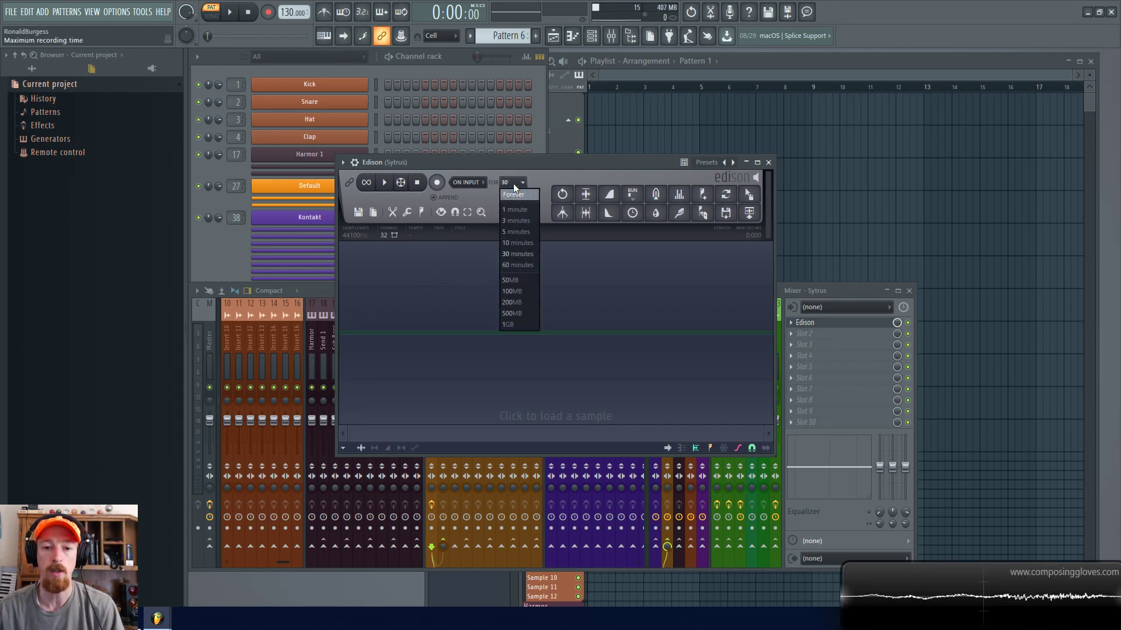
{"action": "left_click", "coordinate": [514, 183]}
{"action": "left_click", "coordinate": [437, 184]}
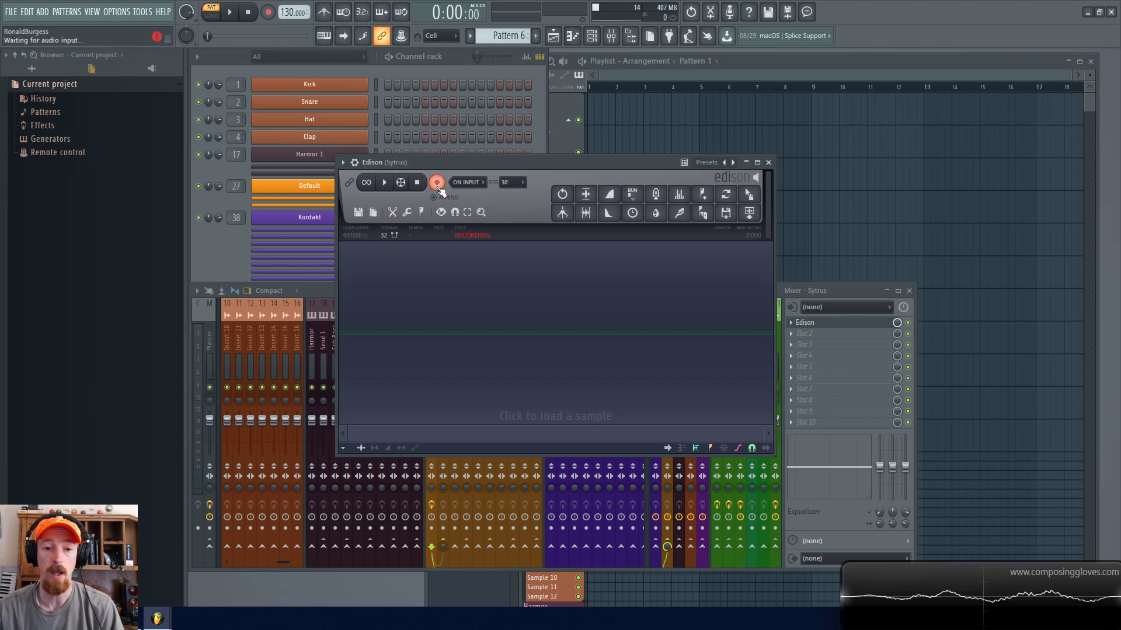
{"action": "left_click", "coordinate": [473, 183]}
{"action": "left_click", "coordinate": [474, 194]}
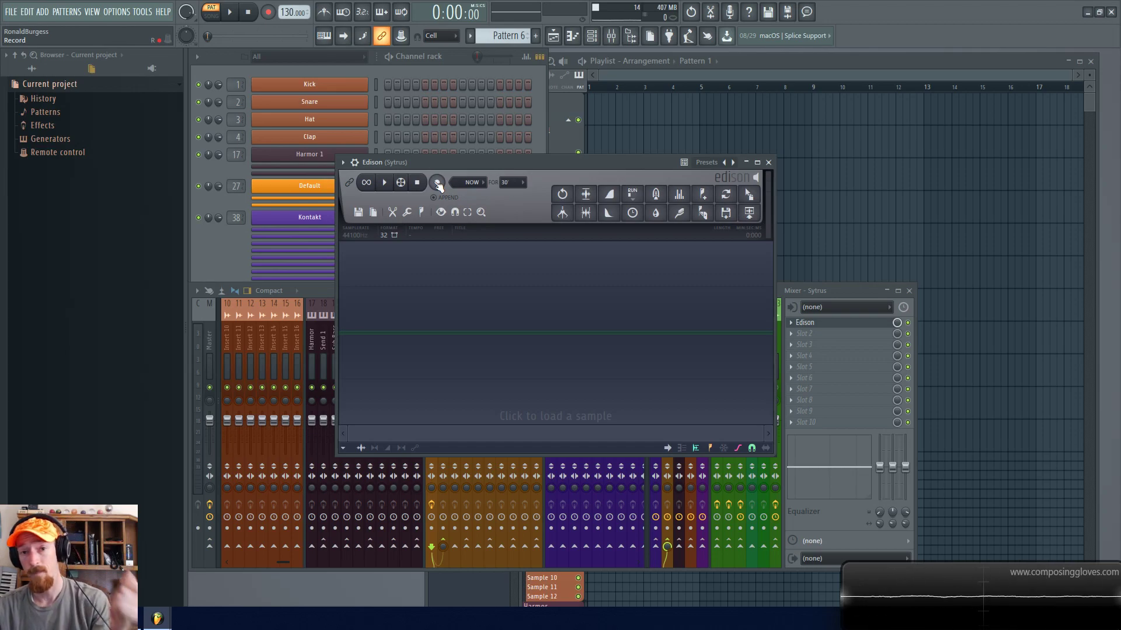
{"action": "left_click", "coordinate": [438, 183]}
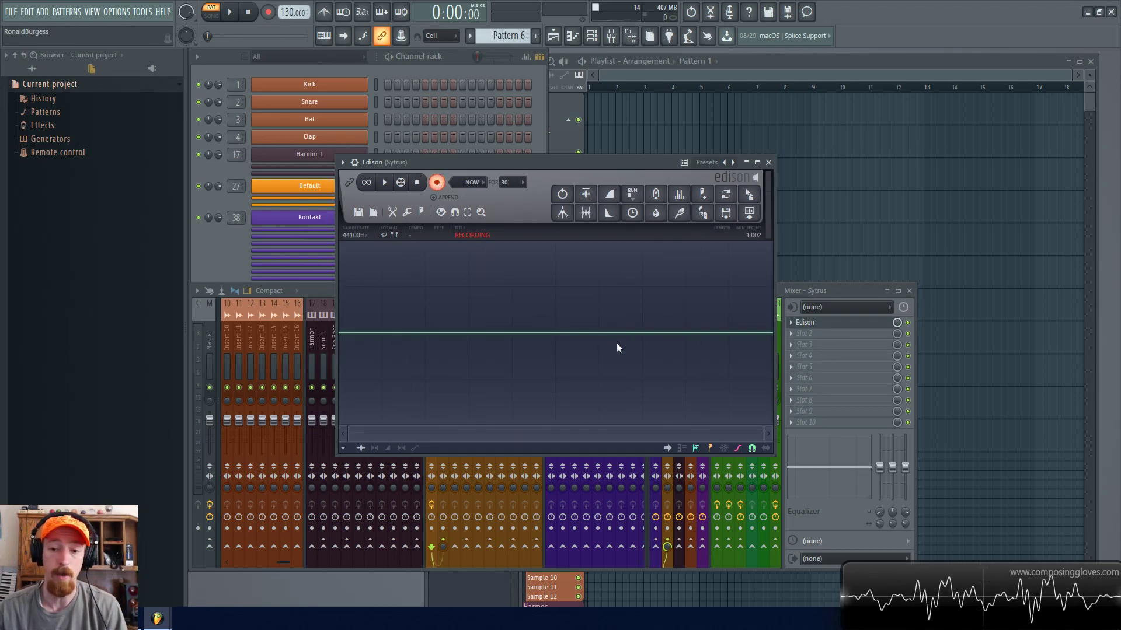
{"action": "left_click", "coordinate": [437, 182]}
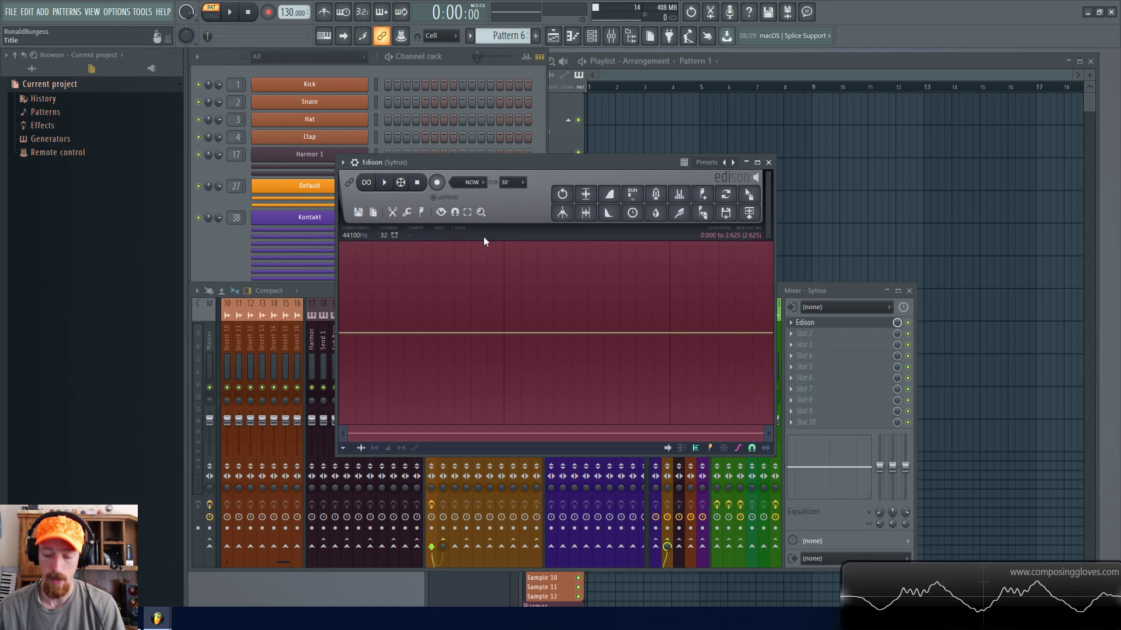
Set Edison's recording trigger to On play and arm it
{"action": "left_click", "coordinate": [470, 182]}
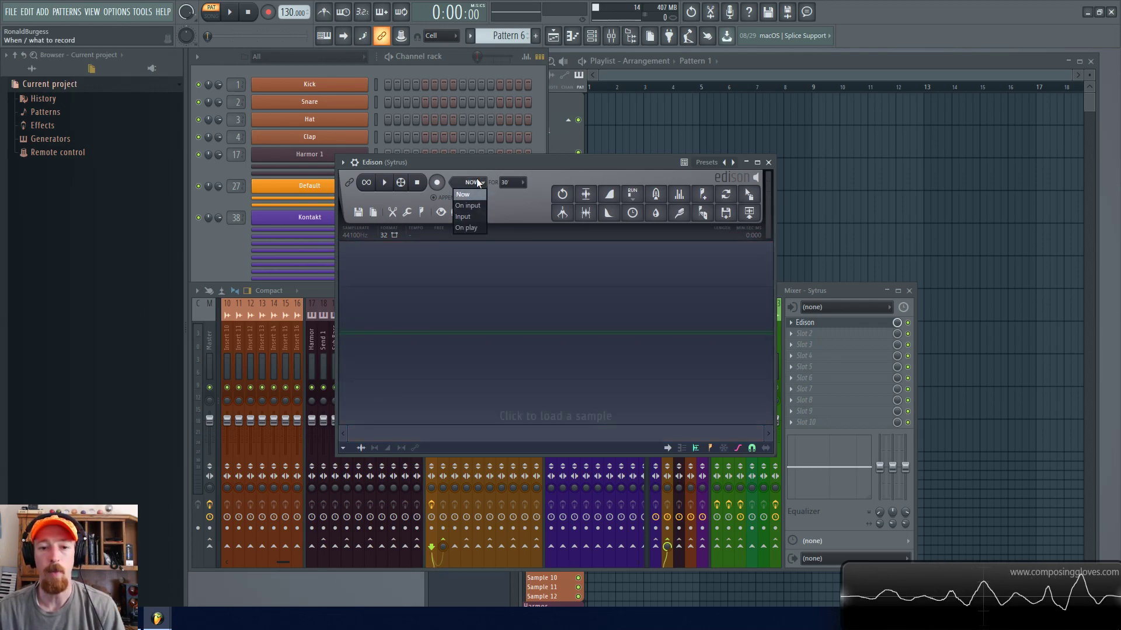
{"action": "left_click", "coordinate": [476, 229]}
{"action": "left_click", "coordinate": [437, 182]}
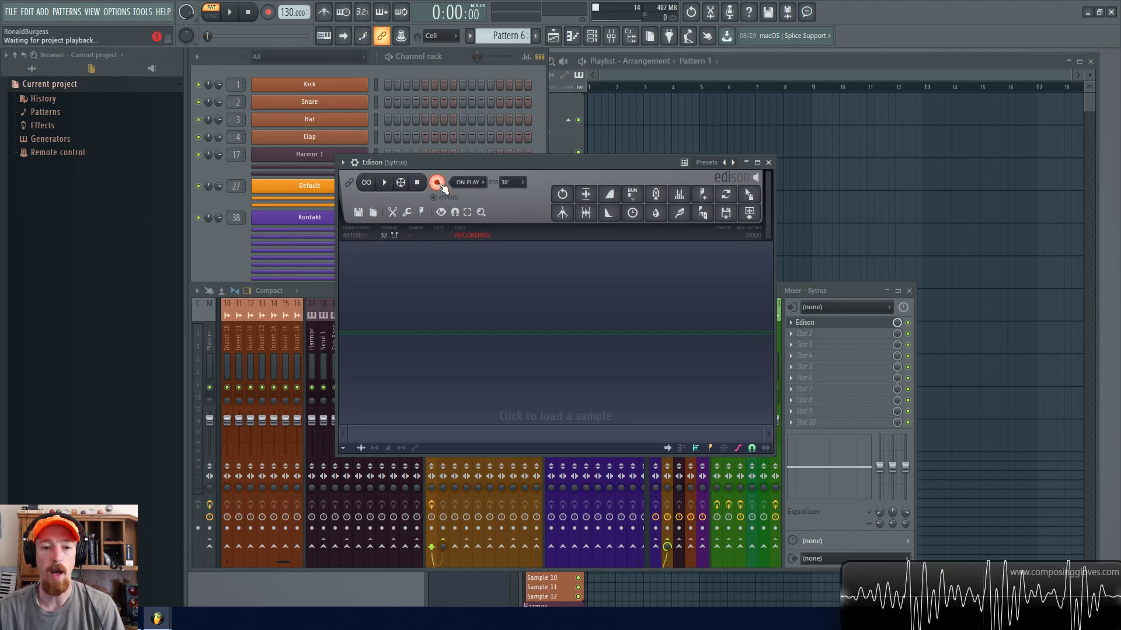
Play the project so Edison records the chords, then pause and stop Edison, keeping the take
{"action": "left_click", "coordinate": [235, 18]}
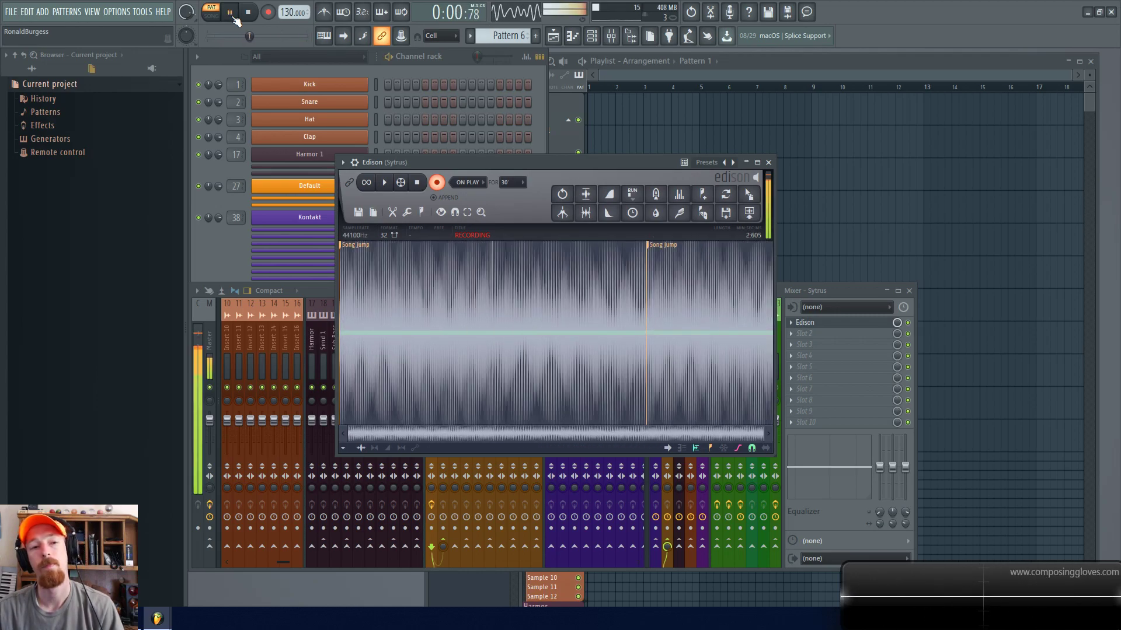
{"action": "left_click", "coordinate": [235, 19]}
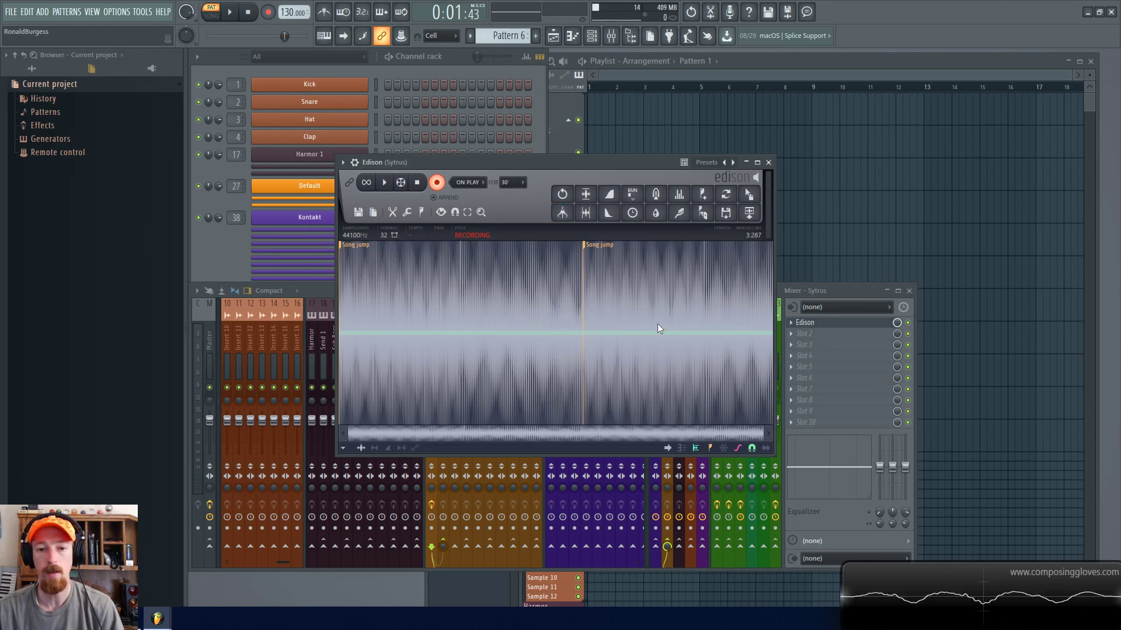
{"action": "left_click", "coordinate": [437, 183]}
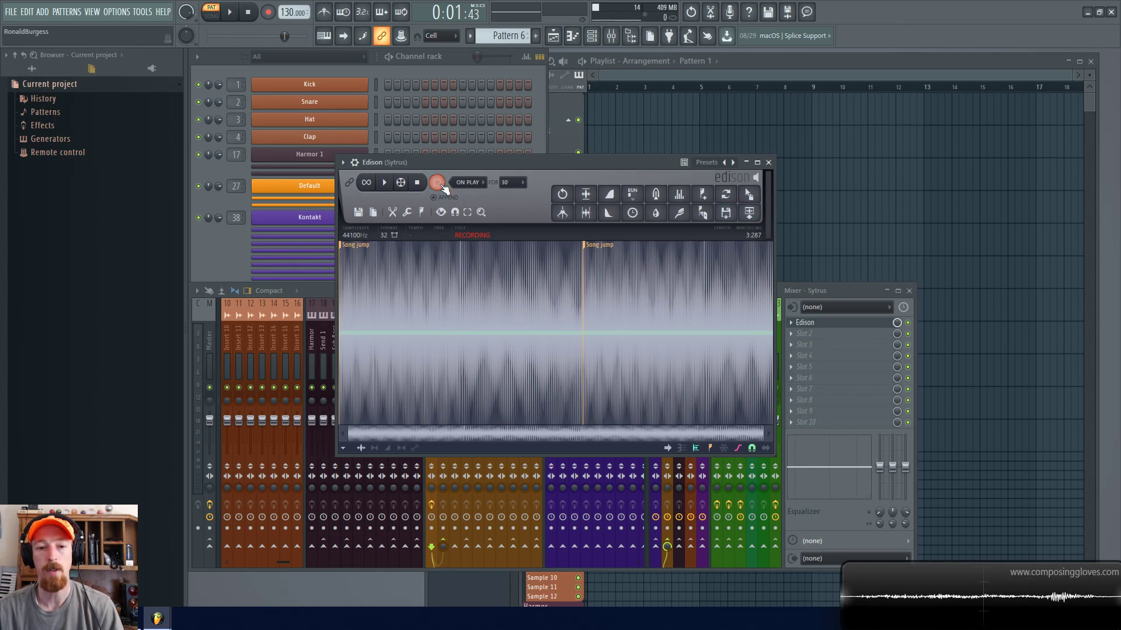
{"action": "left_click", "coordinate": [437, 183]}
Select stretches of Edison's take around its Song jump markers, then open and close the disk menu
{"action": "left_click_drag", "start_coordinate": [341, 315], "coordinate": [629, 291]}
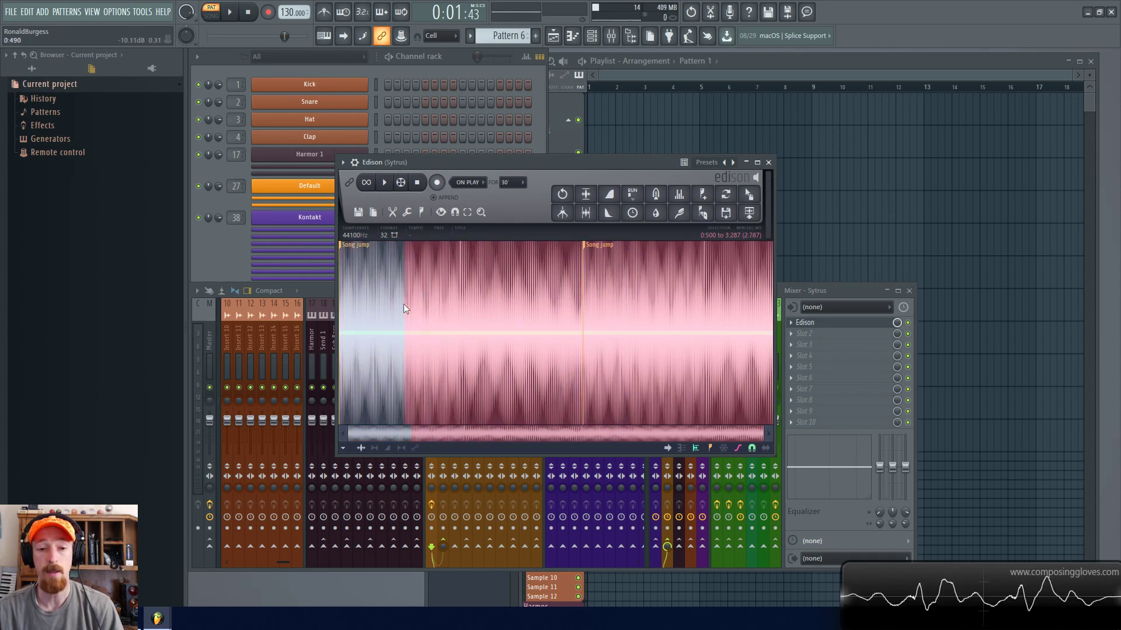
{"action": "left_click", "coordinate": [391, 294]}
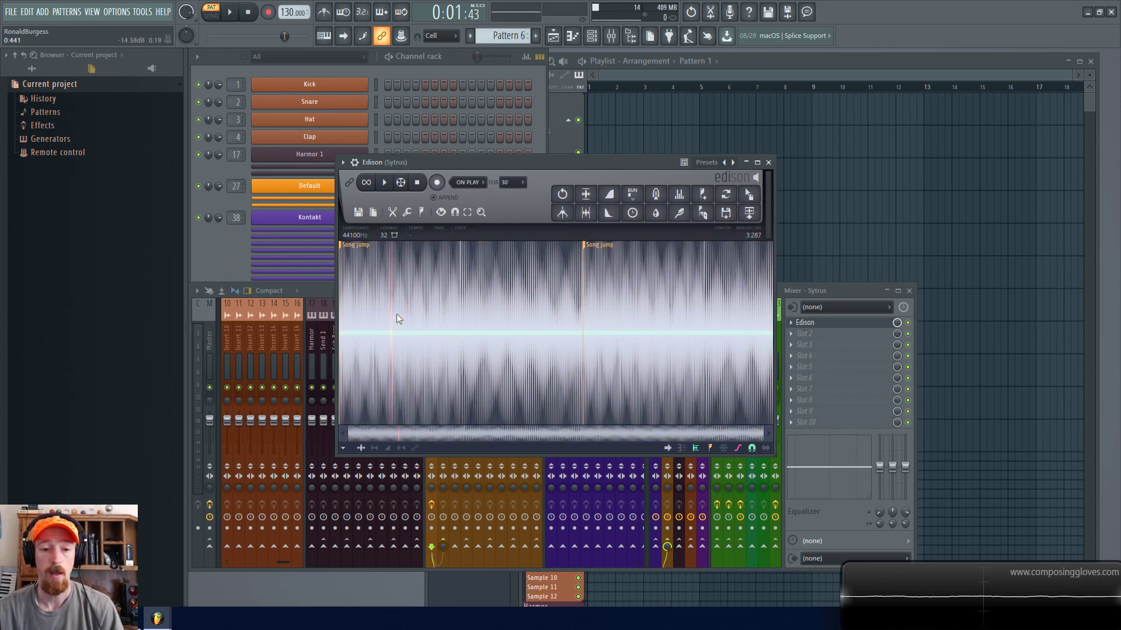
{"action": "left_click_drag", "start_coordinate": [390, 273], "coordinate": [513, 282]}
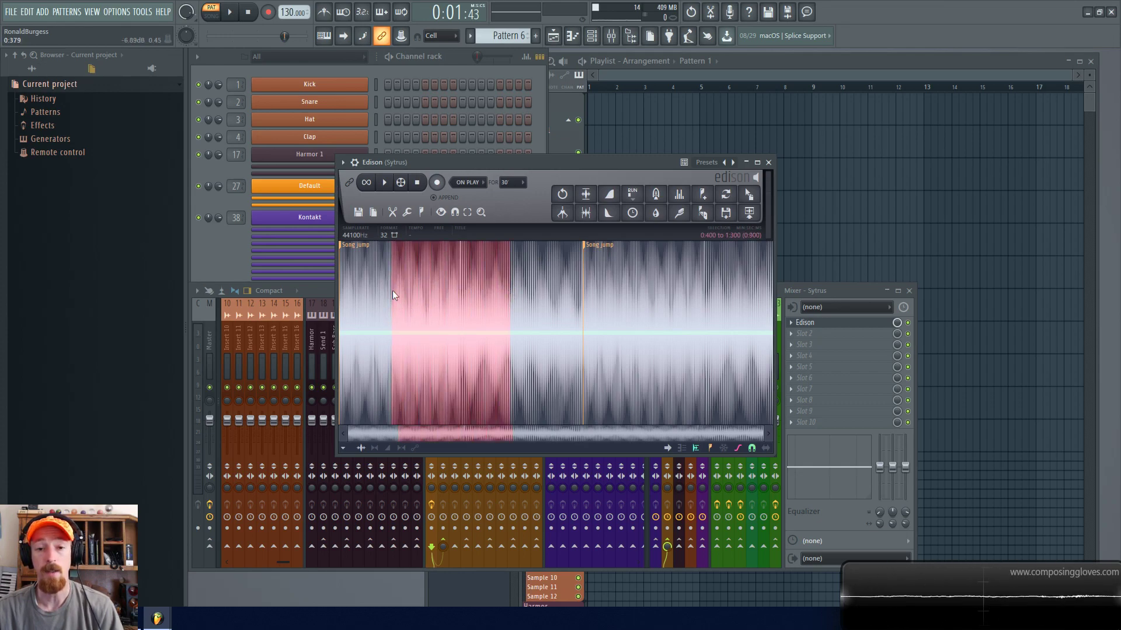
{"action": "left_click_drag", "start_coordinate": [582, 272], "coordinate": [307, 241]}
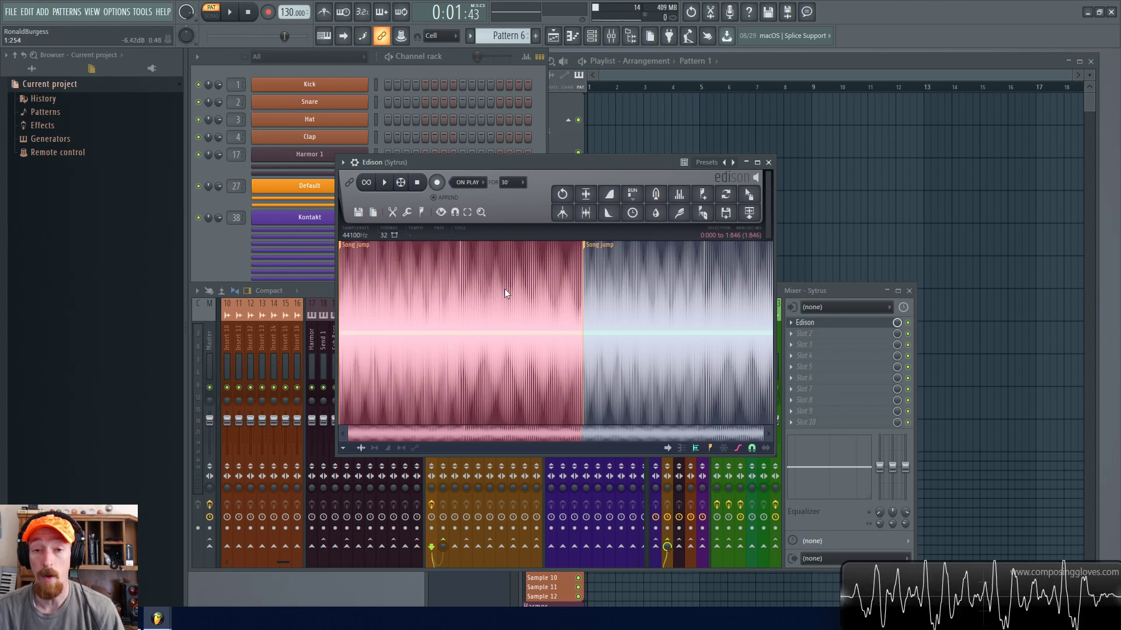
{"action": "left_click_drag", "start_coordinate": [614, 309], "coordinate": [707, 307]}
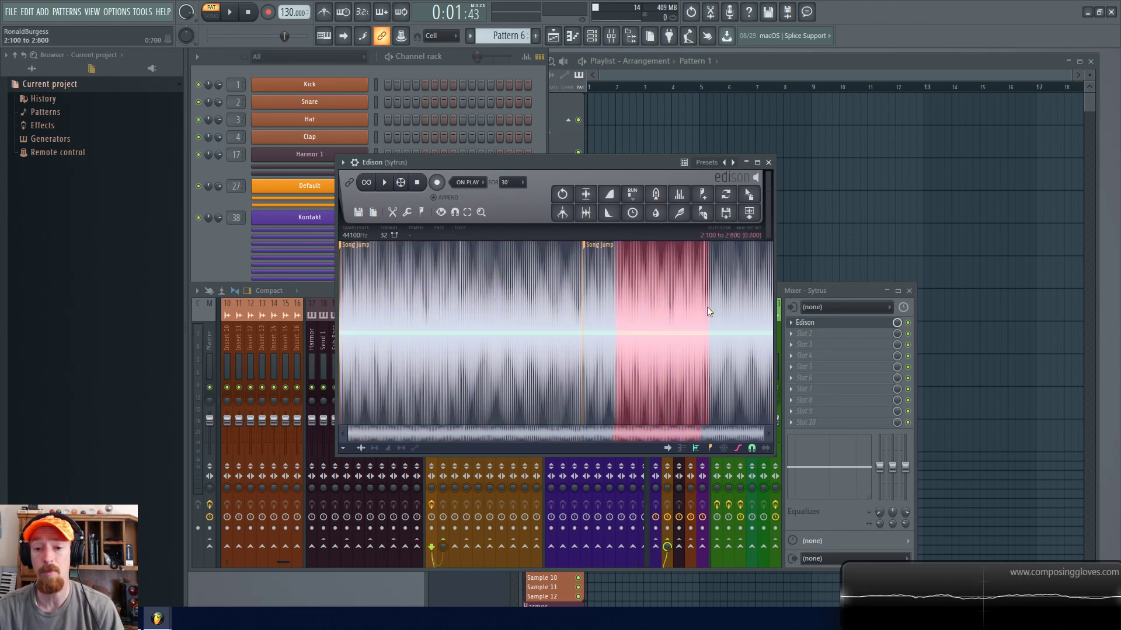
{"action": "left_click_drag", "start_coordinate": [642, 324], "coordinate": [744, 325]}
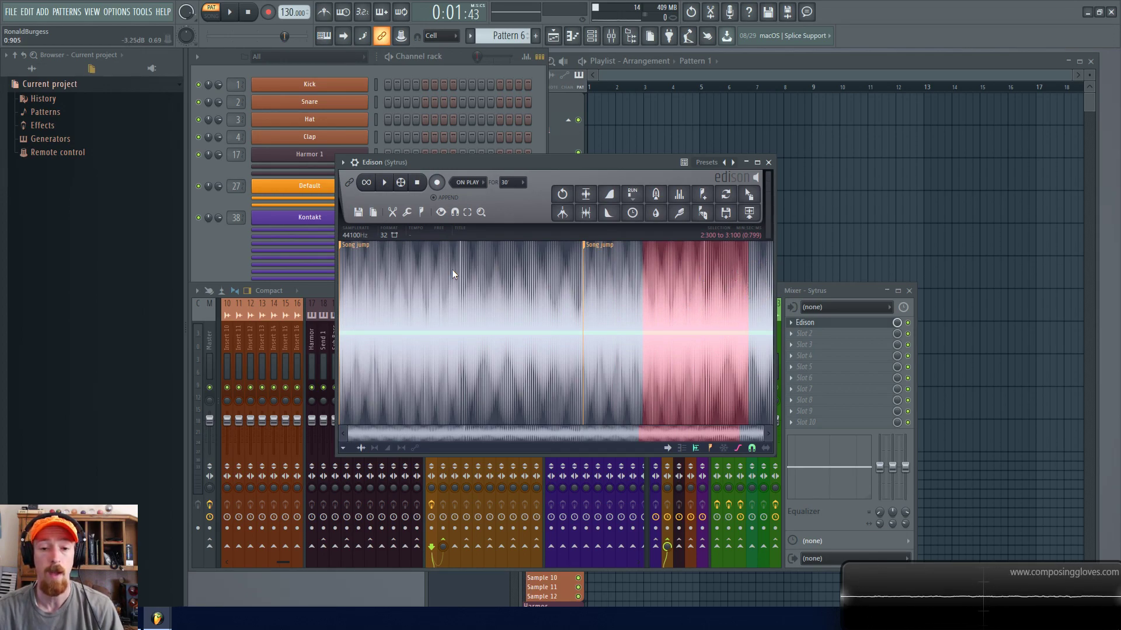
{"action": "left_click", "coordinate": [345, 247]}
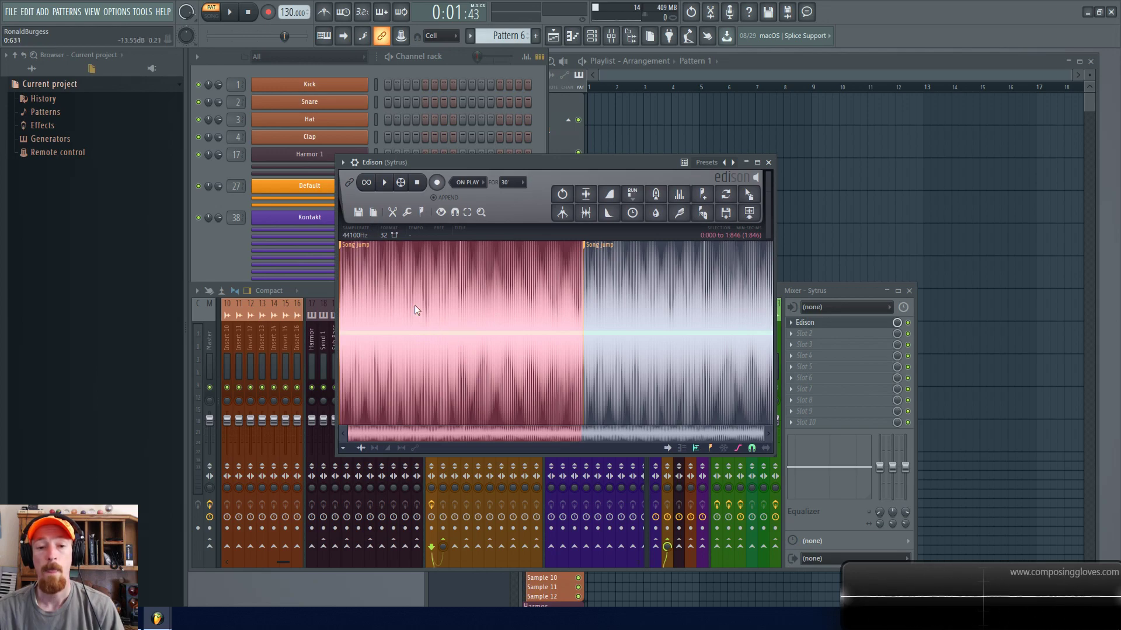
{"action": "left_click", "coordinate": [360, 213]}
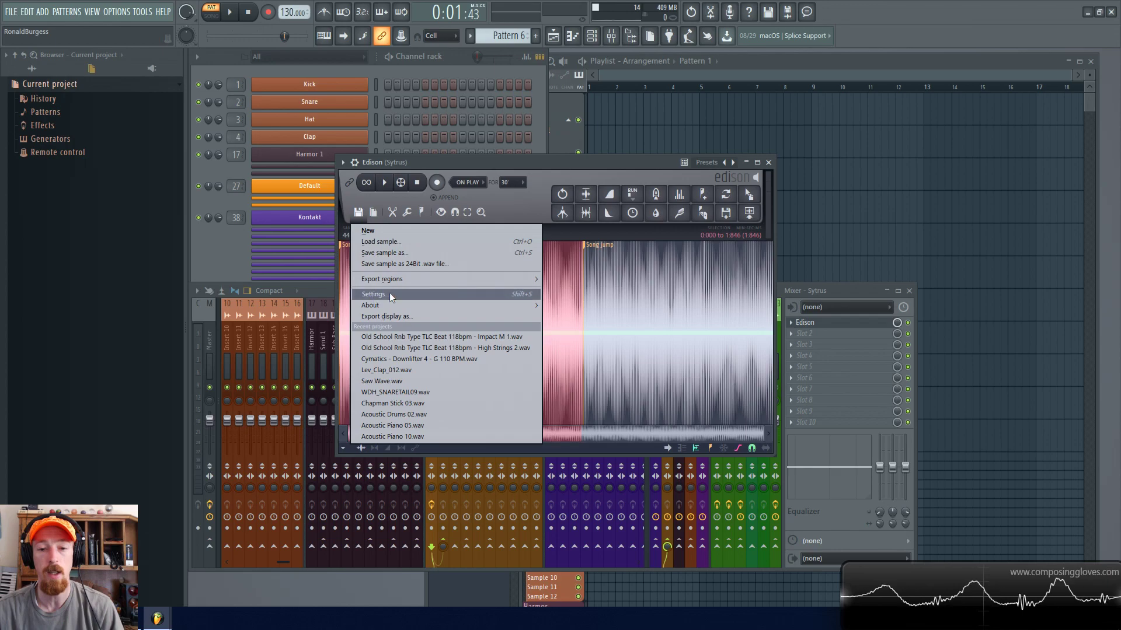
{"action": "left_click", "coordinate": [595, 157]}
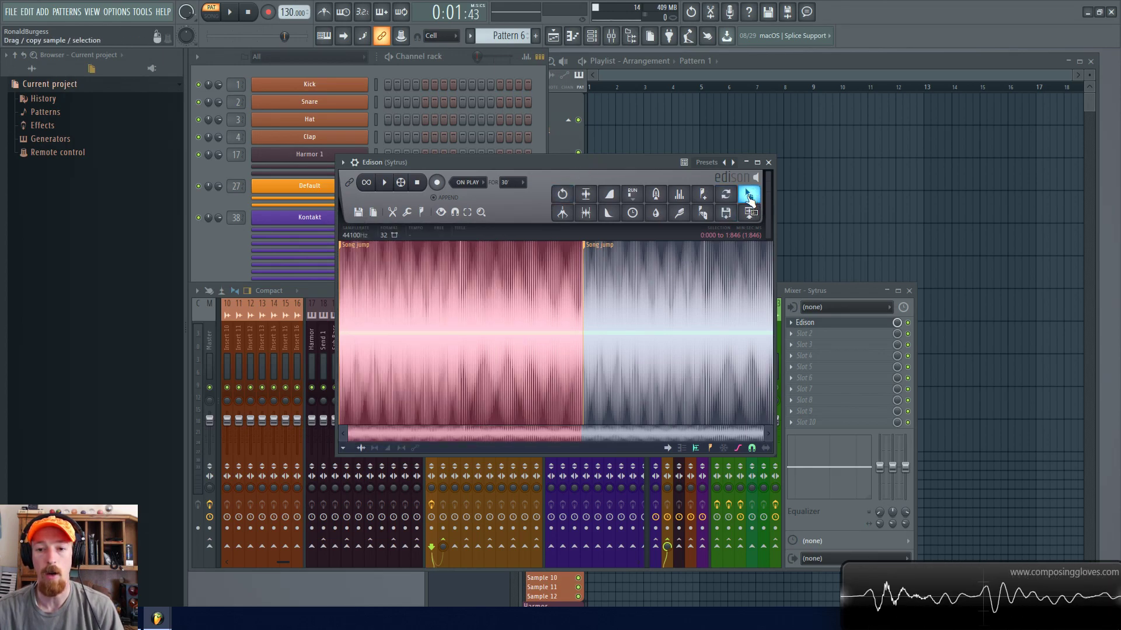
Drag the Edison recording into the Playlist as an audio clip and move it to bar 1
{"action": "left_click_drag", "start_coordinate": [752, 195], "coordinate": [726, 143]}
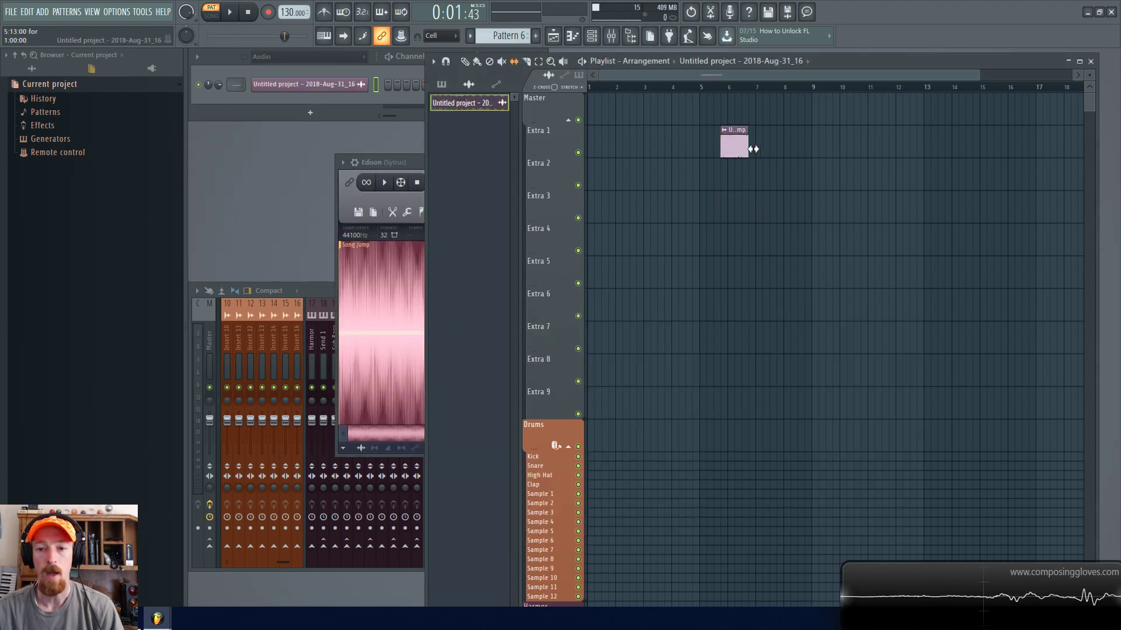
{"action": "right_click", "coordinate": [787, 157]}
{"action": "left_click", "coordinate": [782, 169]}
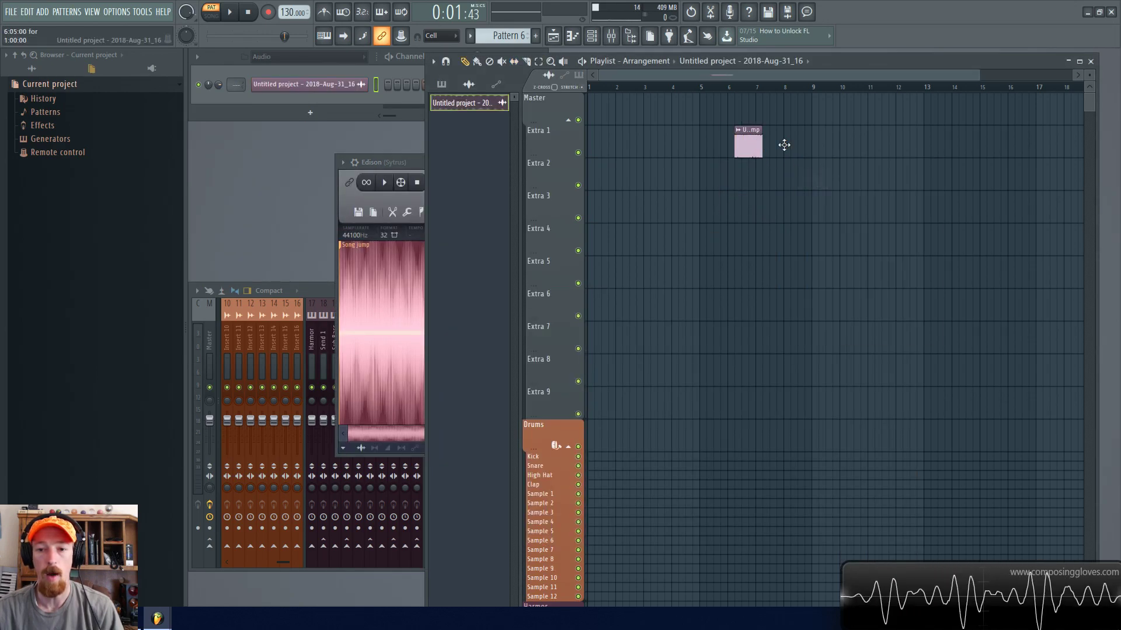
{"action": "left_click_drag", "start_coordinate": [736, 143], "coordinate": [580, 150]}
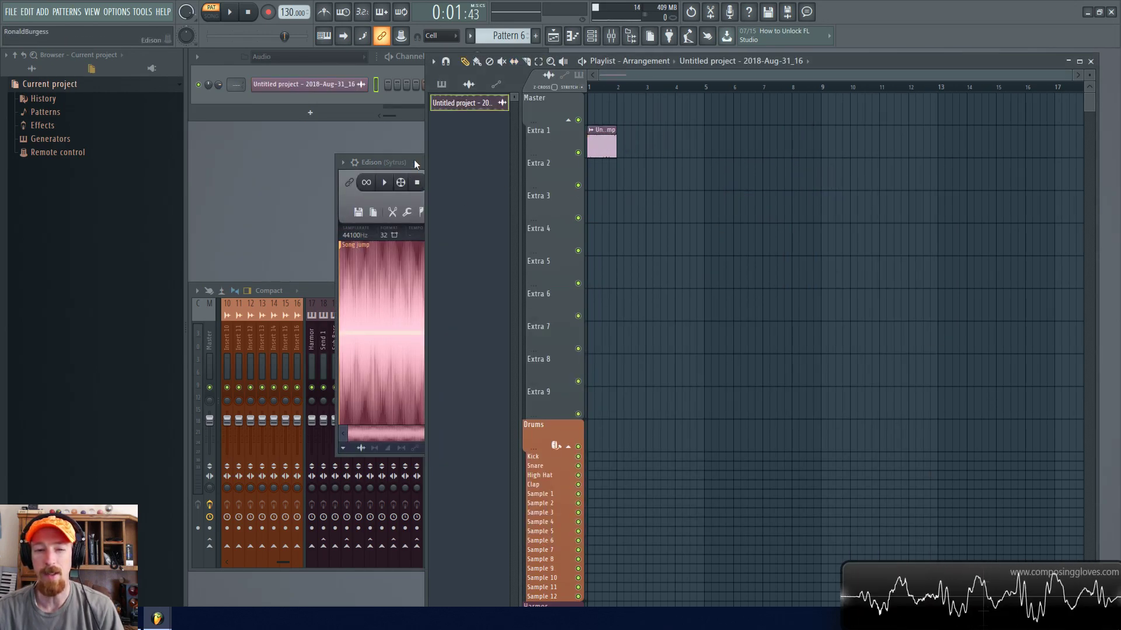
Delete the audio clip from the Playlist and bring the Mixer back to the front
{"action": "left_click", "coordinate": [412, 162]}
{"action": "left_click_drag", "start_coordinate": [526, 162], "coordinate": [467, 191]}
{"action": "right_click", "coordinate": [612, 151]}
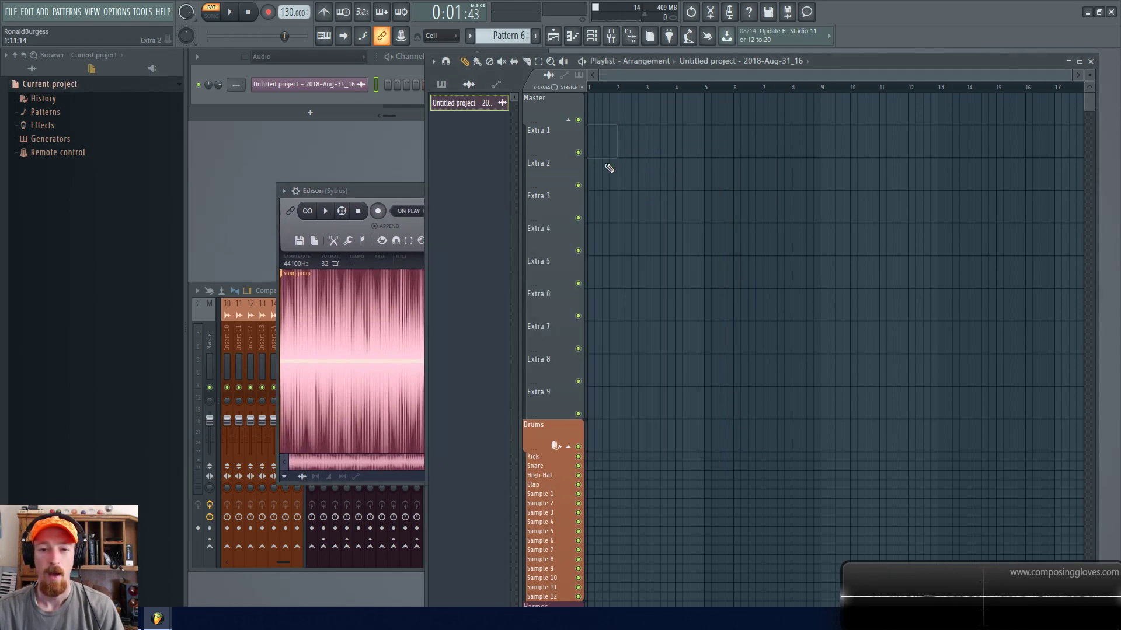
{"action": "left_click", "coordinate": [415, 190]}
{"action": "left_click_drag", "start_coordinate": [469, 195], "coordinate": [586, 197]}
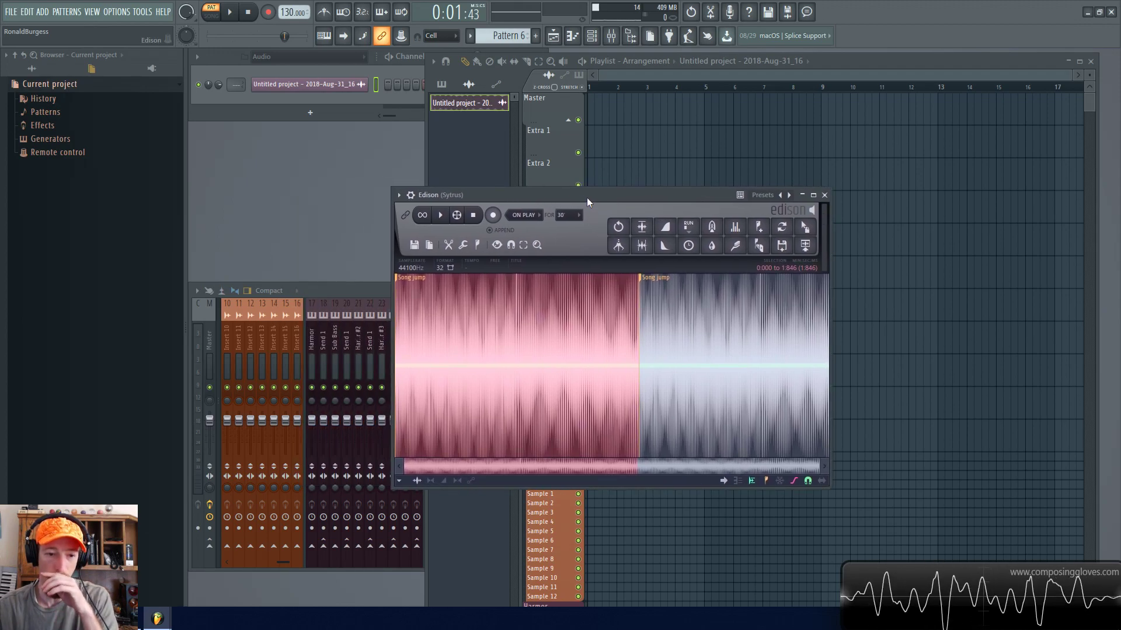
{"action": "left_click", "coordinate": [346, 288]}
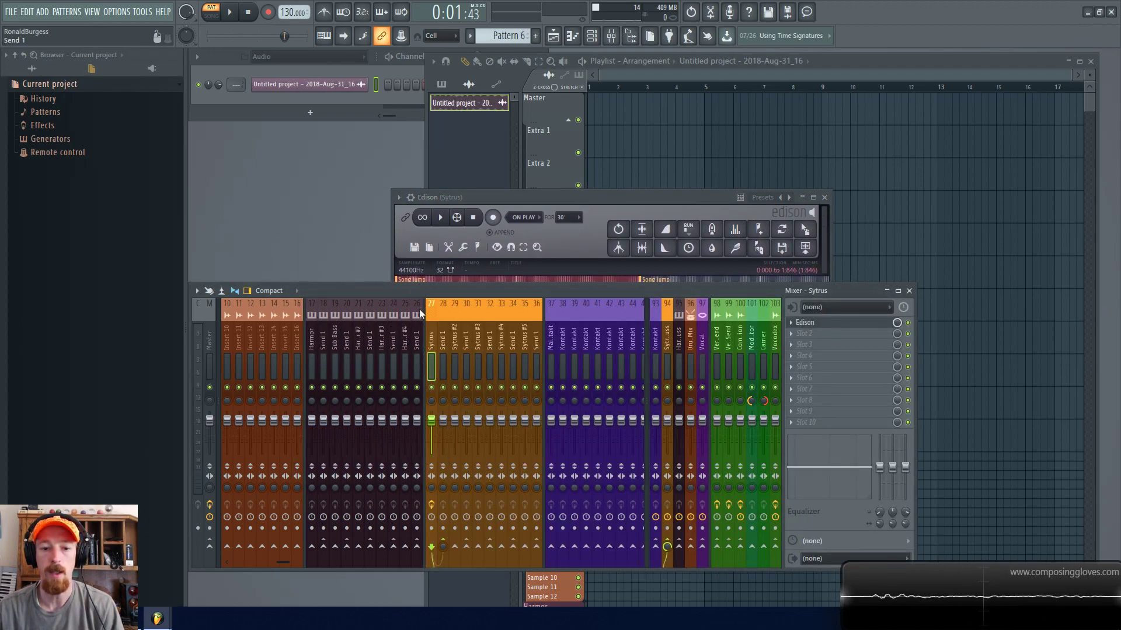
Move Edison to slot 6 and add a Driver distortion in slot 3 with a different preset
{"action": "left_click_drag", "start_coordinate": [820, 328], "coordinate": [820, 377]}
{"action": "left_click", "coordinate": [807, 355]}
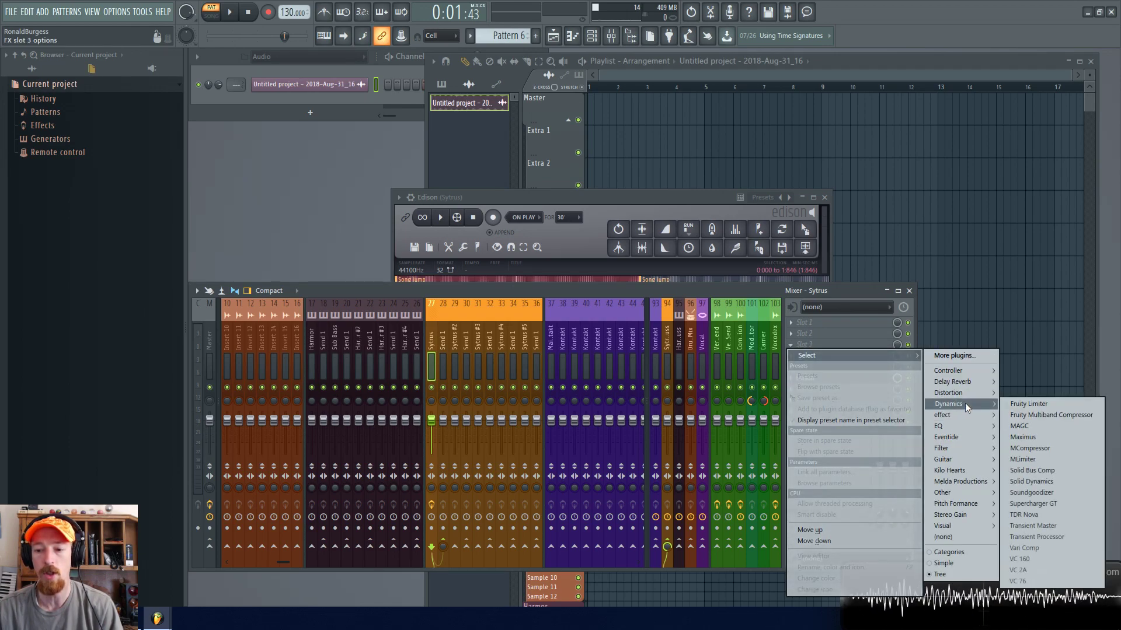
{"action": "left_click", "coordinate": [1030, 494]}
{"action": "left_click", "coordinate": [374, 176]}
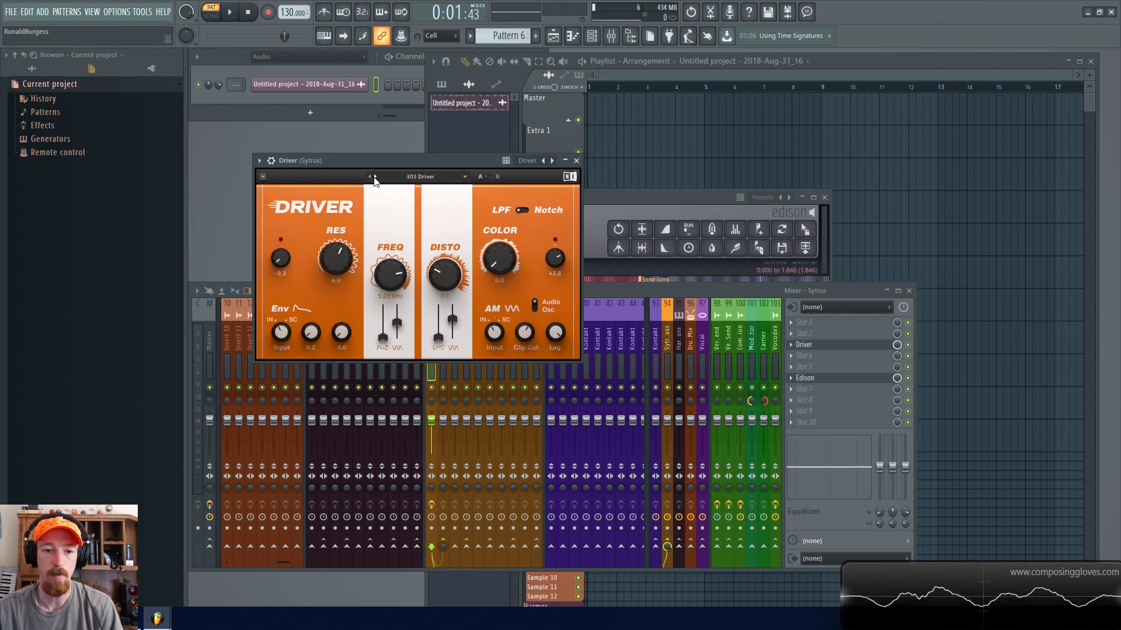
Check the Sytrus Default channel, close the Driver window and place Edison beside the mixer
{"action": "left_click", "coordinate": [288, 70]}
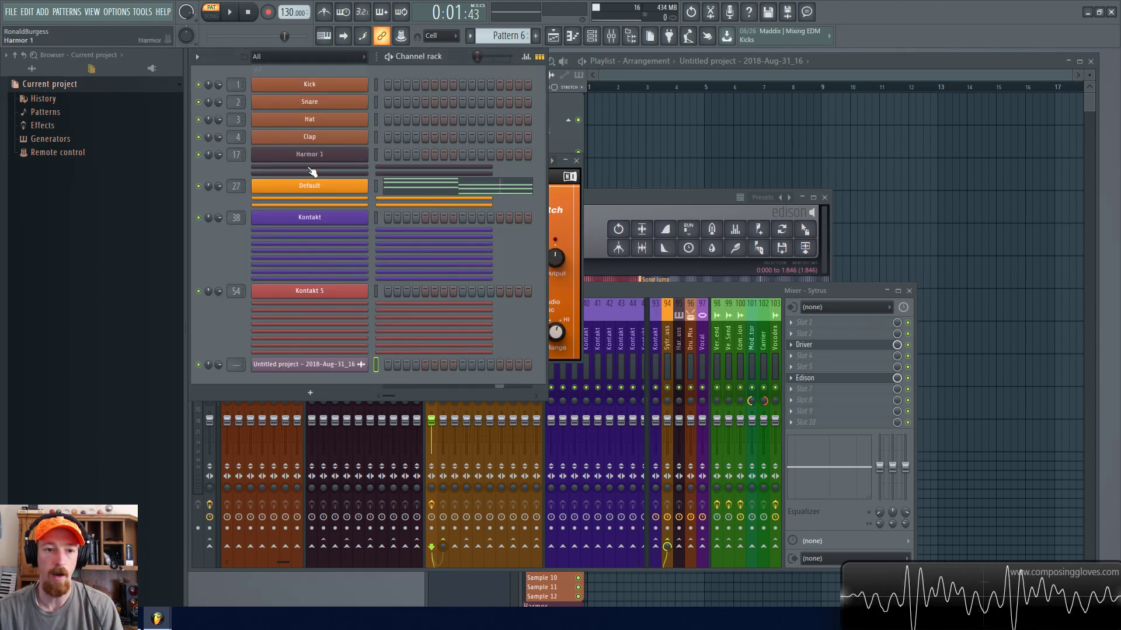
{"action": "left_click", "coordinate": [327, 187]}
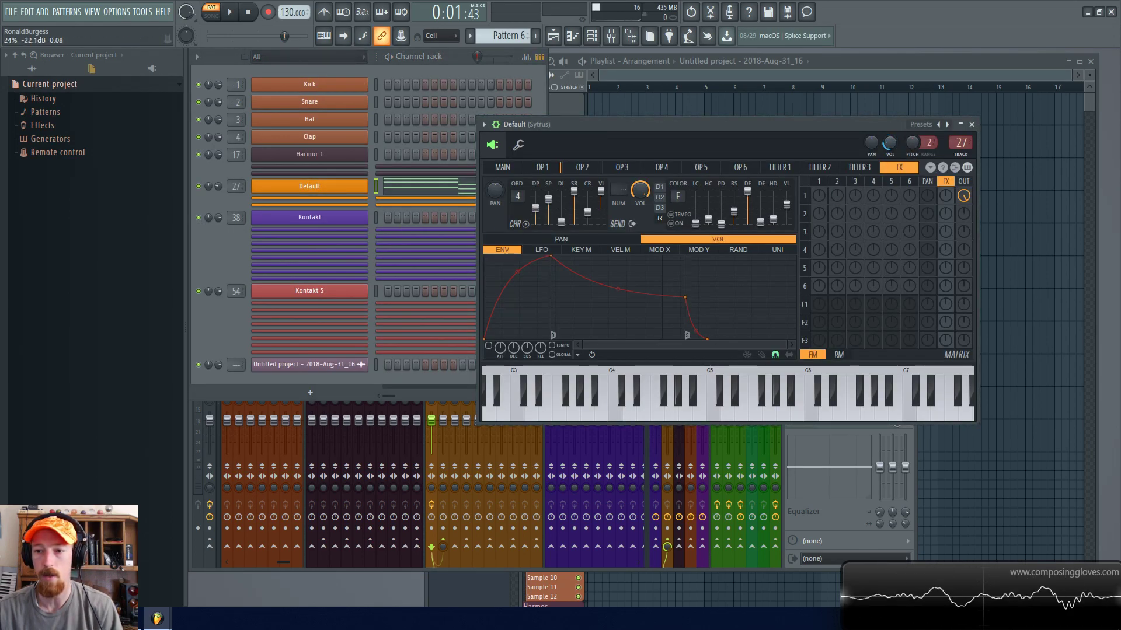
{"action": "left_click", "coordinate": [972, 125]}
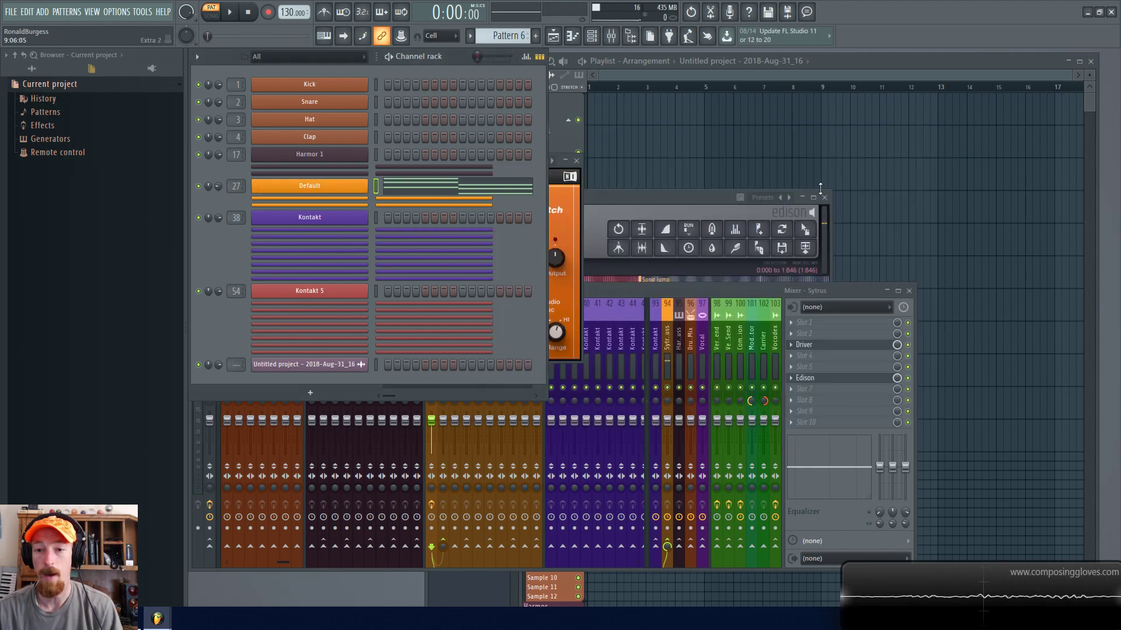
{"action": "left_click", "coordinate": [577, 165]}
{"action": "left_click", "coordinate": [577, 161]}
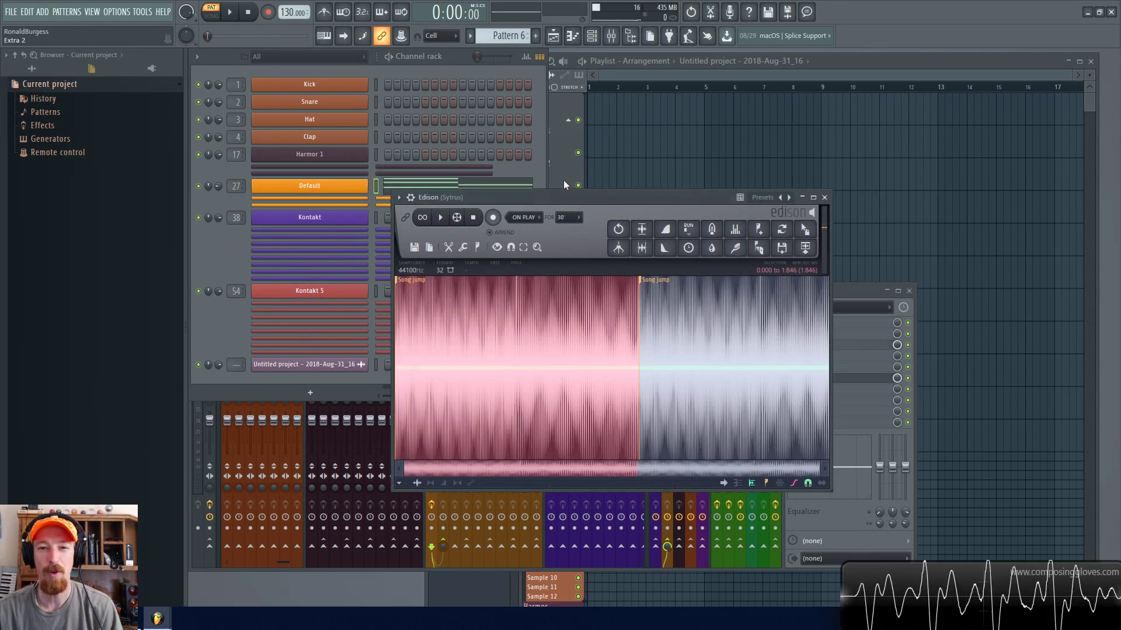
{"action": "left_click_drag", "start_coordinate": [586, 192], "coordinate": [394, 113]}
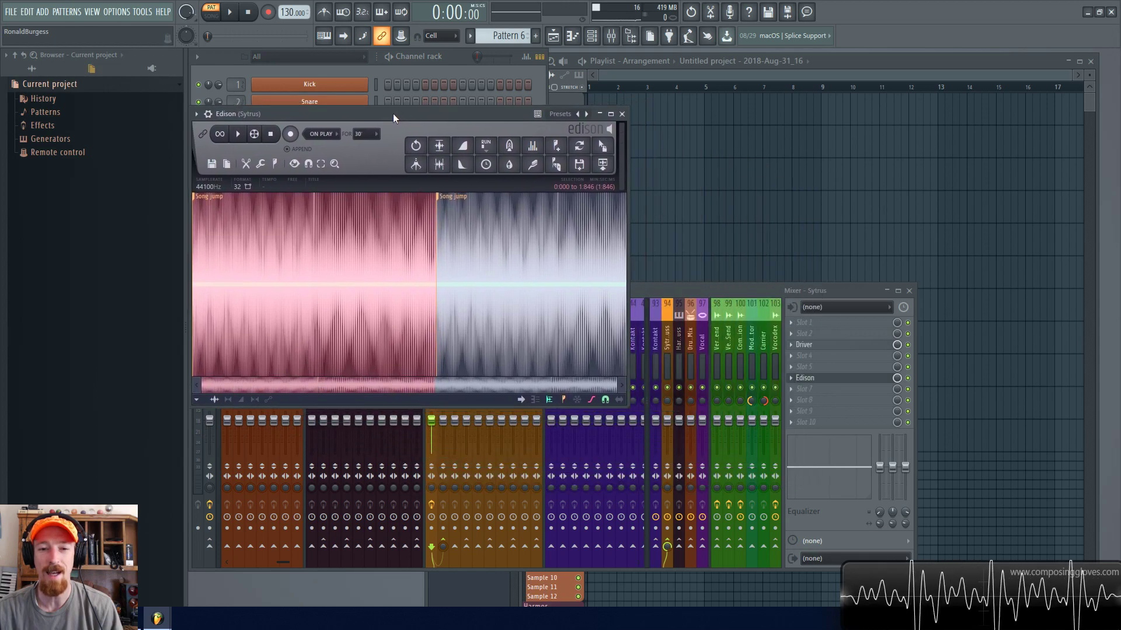
{"action": "left_click_drag", "start_coordinate": [465, 114], "coordinate": [486, 114]}
Clear Edison's old recording with Ctrl+A and Delete, then drag Edison above Driver in the insert
{"action": "key", "text": "ctrl+a"}
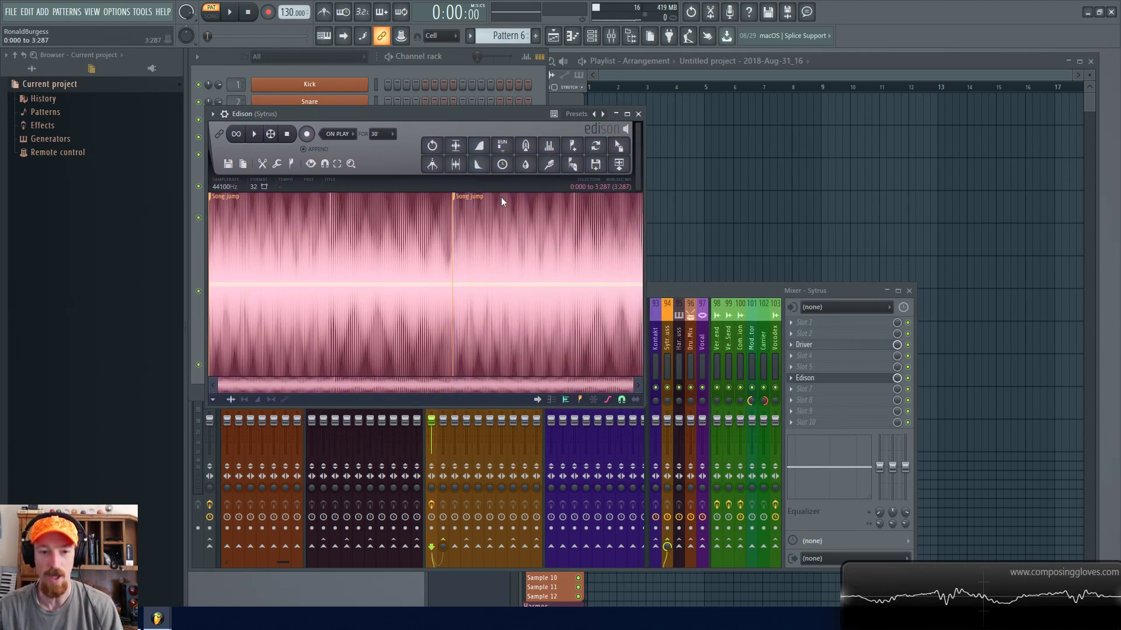
{"action": "key", "text": "Delete"}
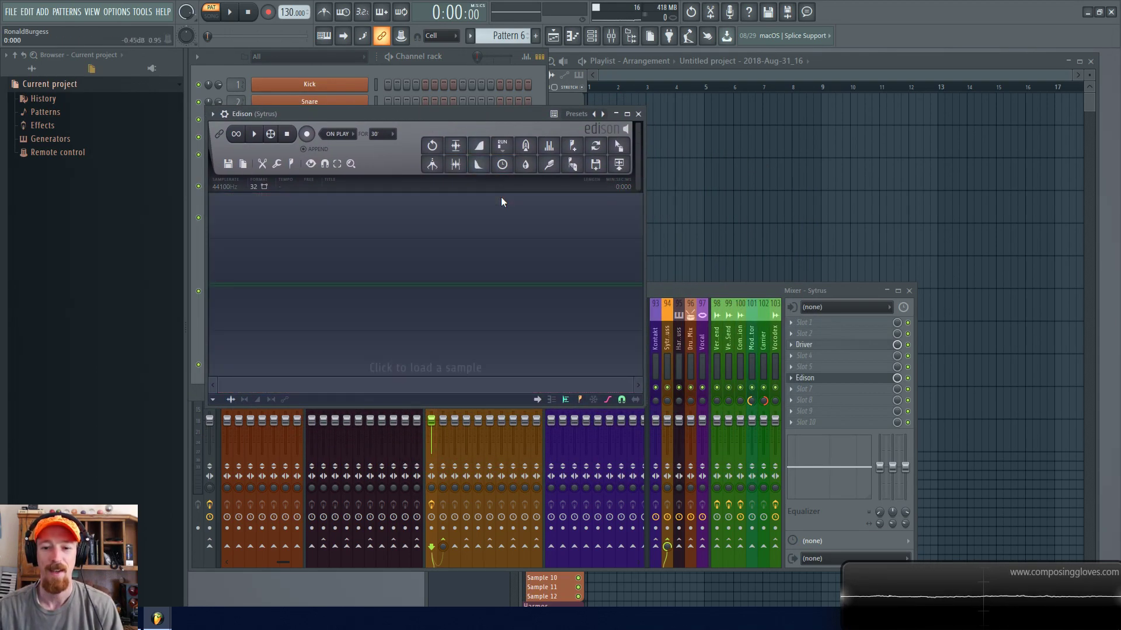
{"action": "left_click", "coordinate": [837, 380]}
{"action": "left_click", "coordinate": [837, 380]}
{"action": "left_click", "coordinate": [837, 380]}
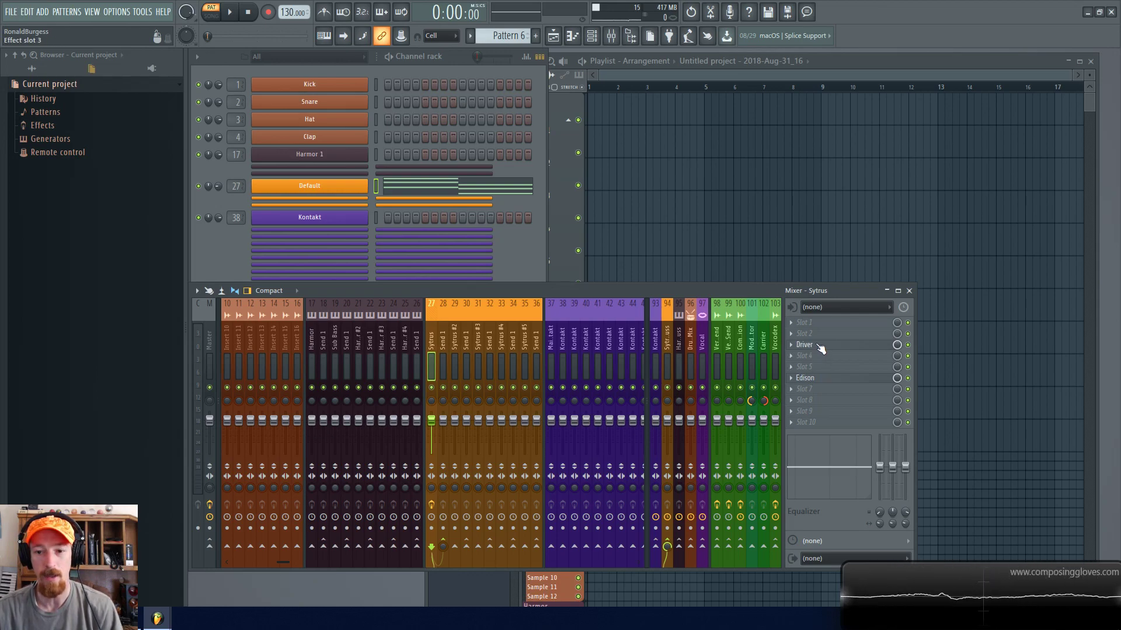
{"action": "left_click_drag", "start_coordinate": [823, 379], "coordinate": [822, 338]}
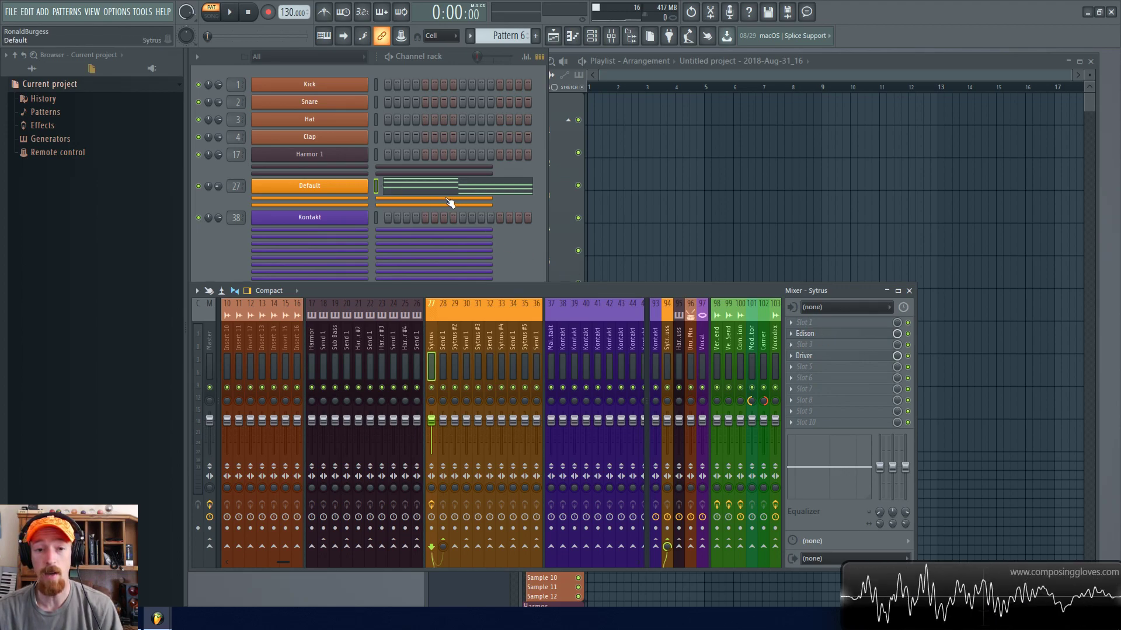
Record a roughly 3.7-second take of the song into Edison, which sits ahead of Driver
{"action": "left_click", "coordinate": [804, 333]}
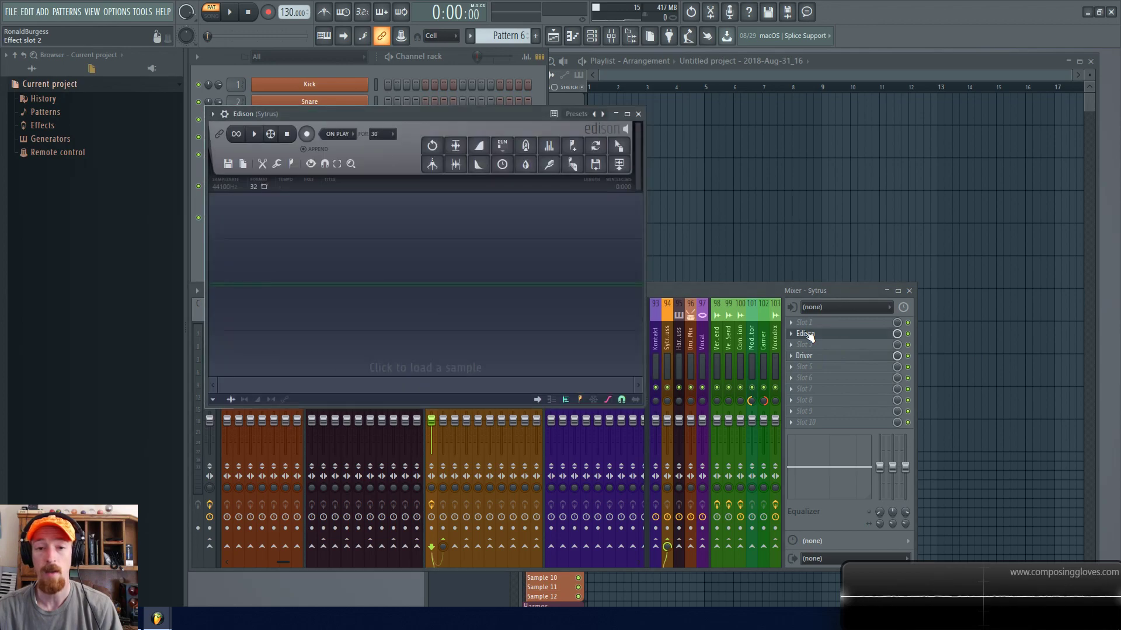
{"action": "left_click_drag", "start_coordinate": [423, 115], "coordinate": [529, 191]}
{"action": "left_click", "coordinate": [411, 209]}
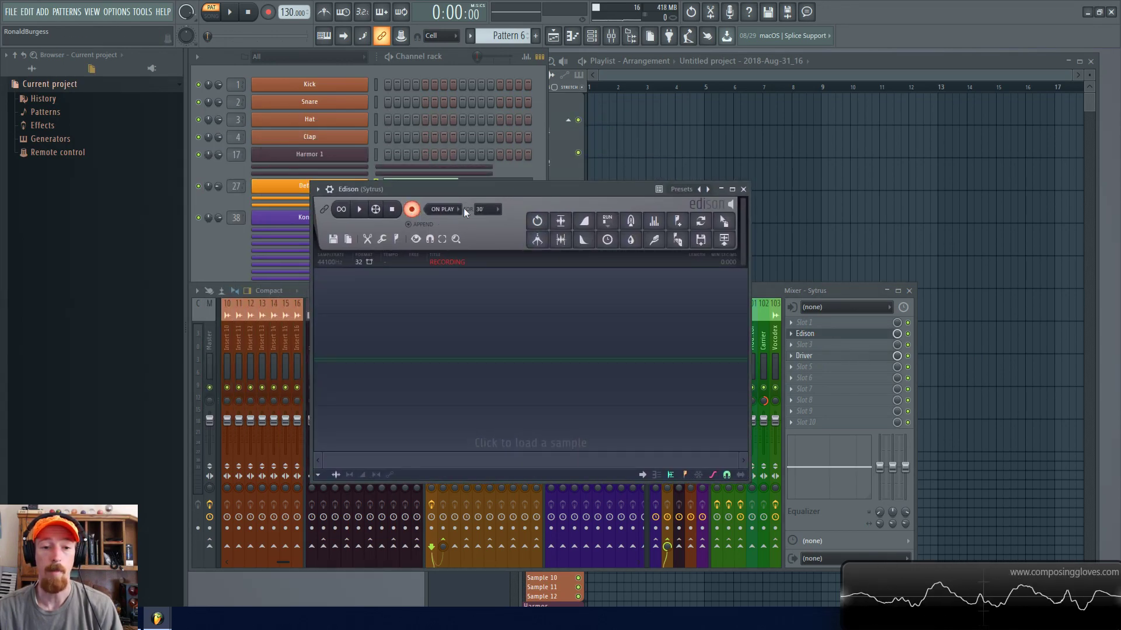
{"action": "left_click", "coordinate": [229, 13]}
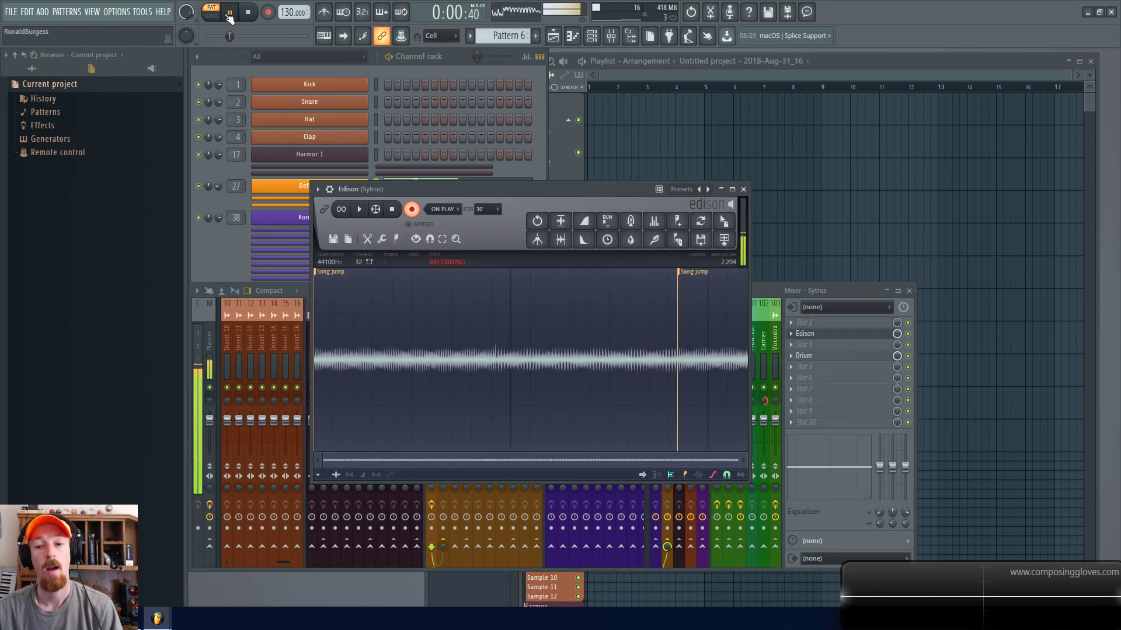
{"action": "left_click", "coordinate": [228, 13]}
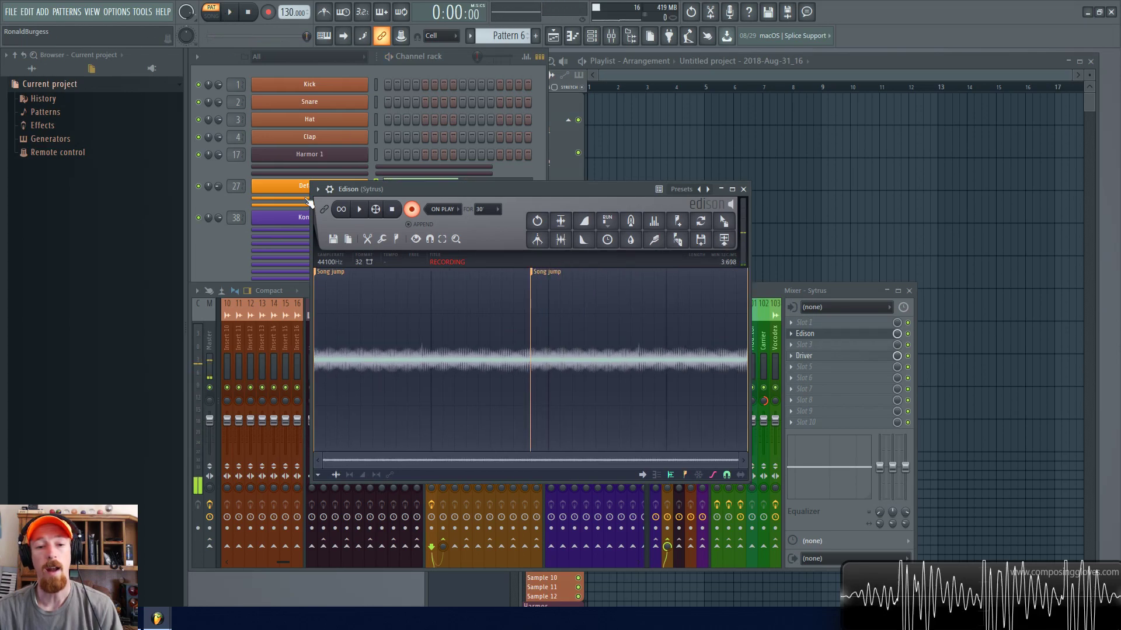
{"action": "left_click", "coordinate": [413, 210]}
Audition the new Edison take, then bring the mixer forward alongside Edison
{"action": "left_click_drag", "start_coordinate": [471, 188], "coordinate": [465, 186]}
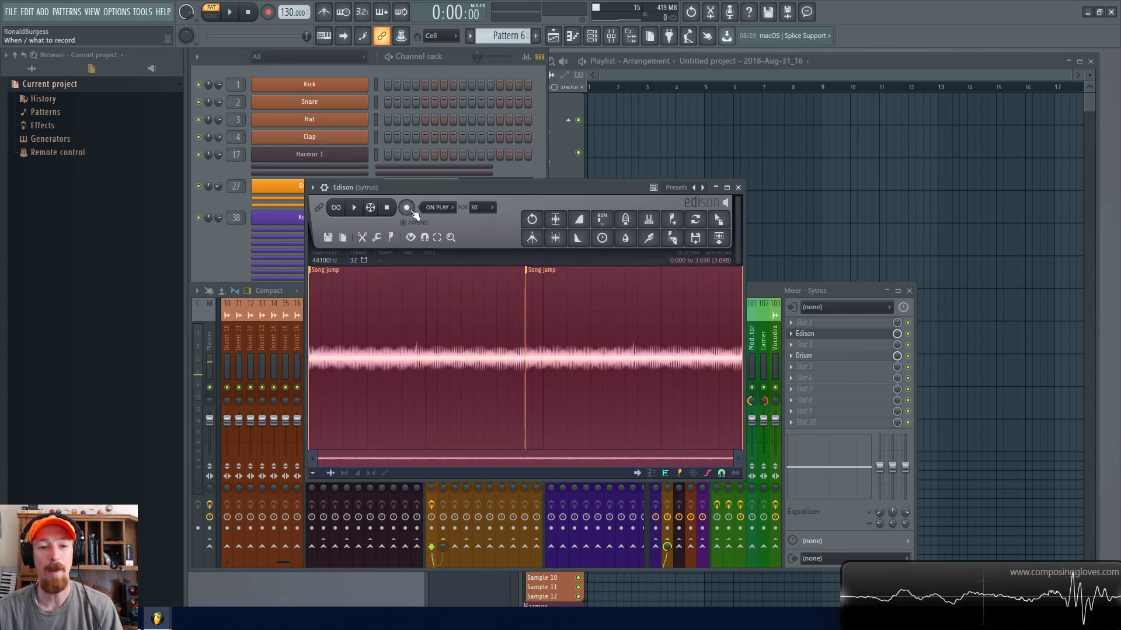
{"action": "left_click", "coordinate": [356, 211]}
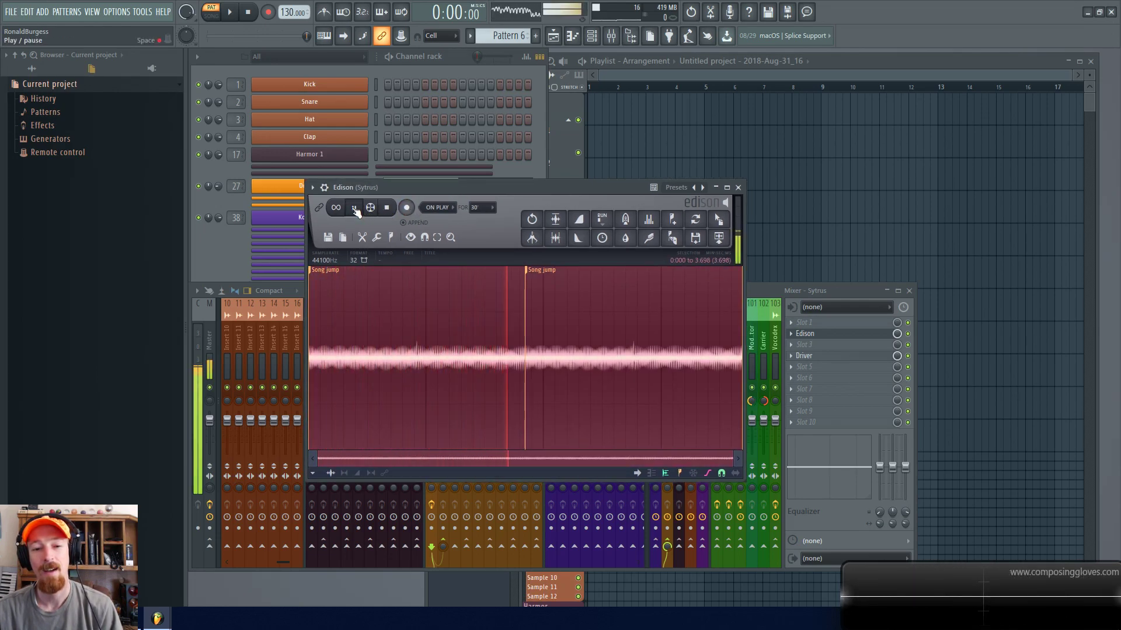
{"action": "left_click", "coordinate": [355, 211]}
{"action": "left_click_drag", "start_coordinate": [600, 190], "coordinate": [575, 186]}
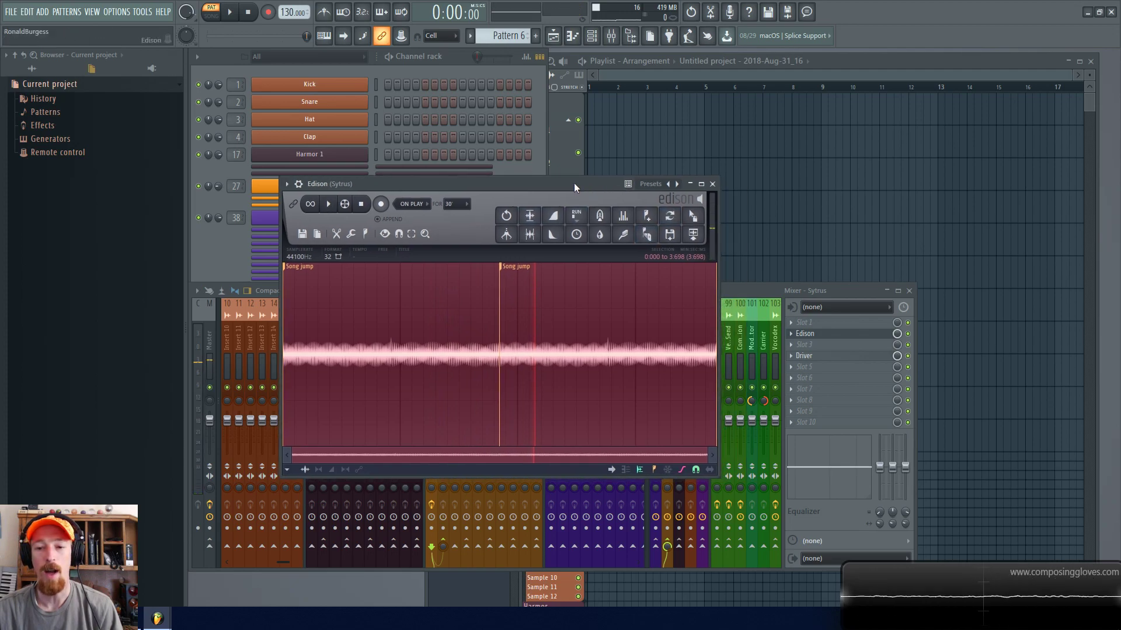
{"action": "left_click", "coordinate": [912, 365]}
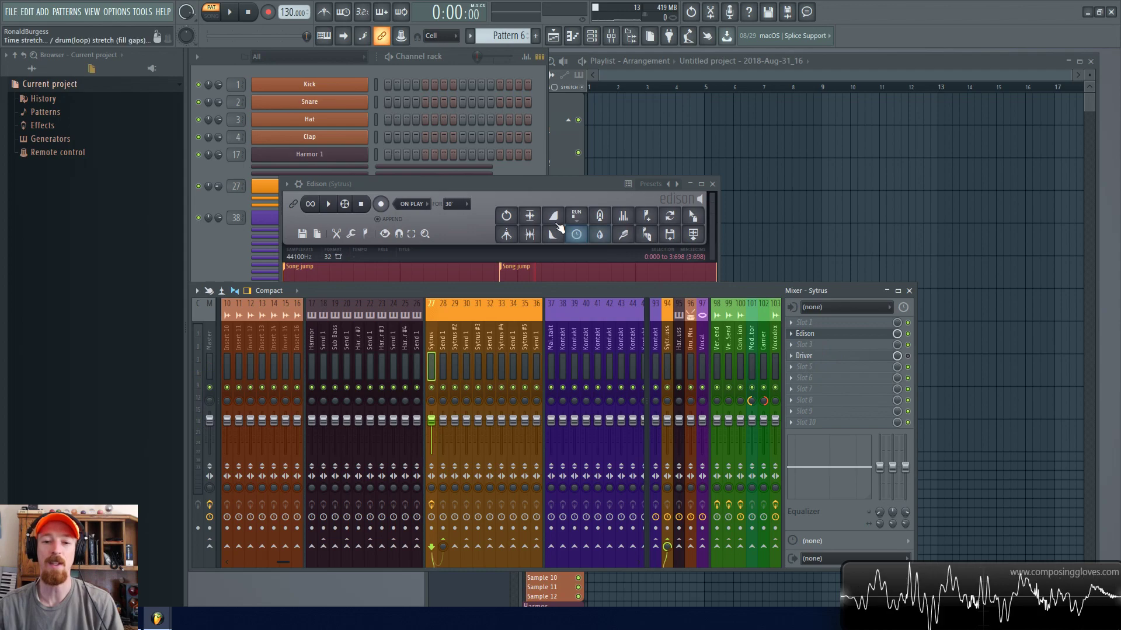
{"action": "left_click_drag", "start_coordinate": [538, 183], "coordinate": [441, 68]}
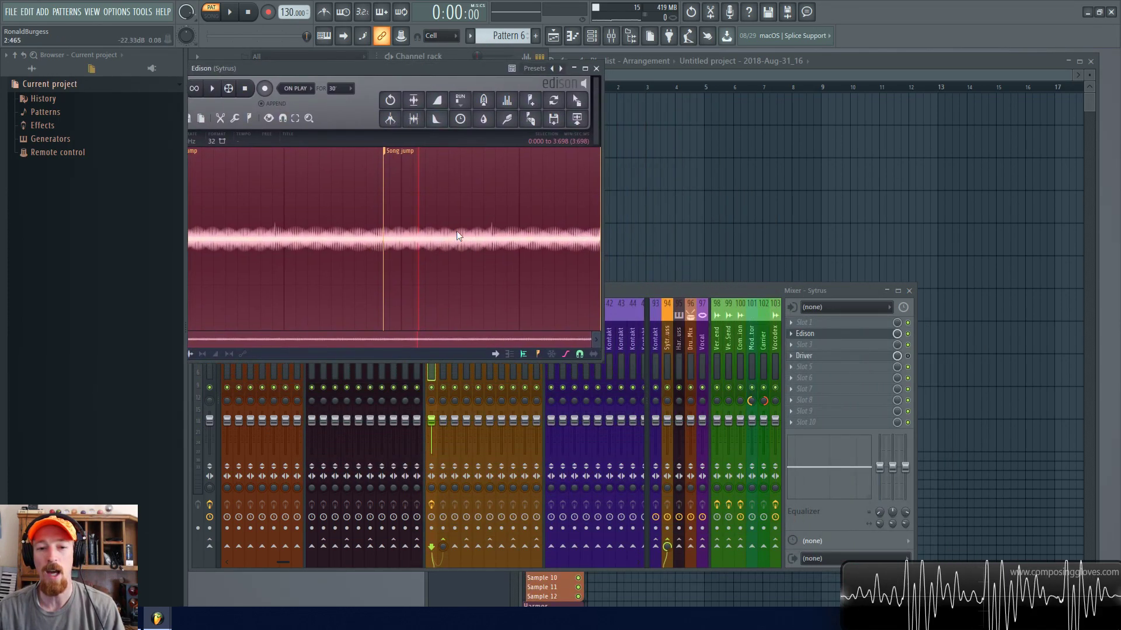
{"action": "left_click", "coordinate": [699, 295]}
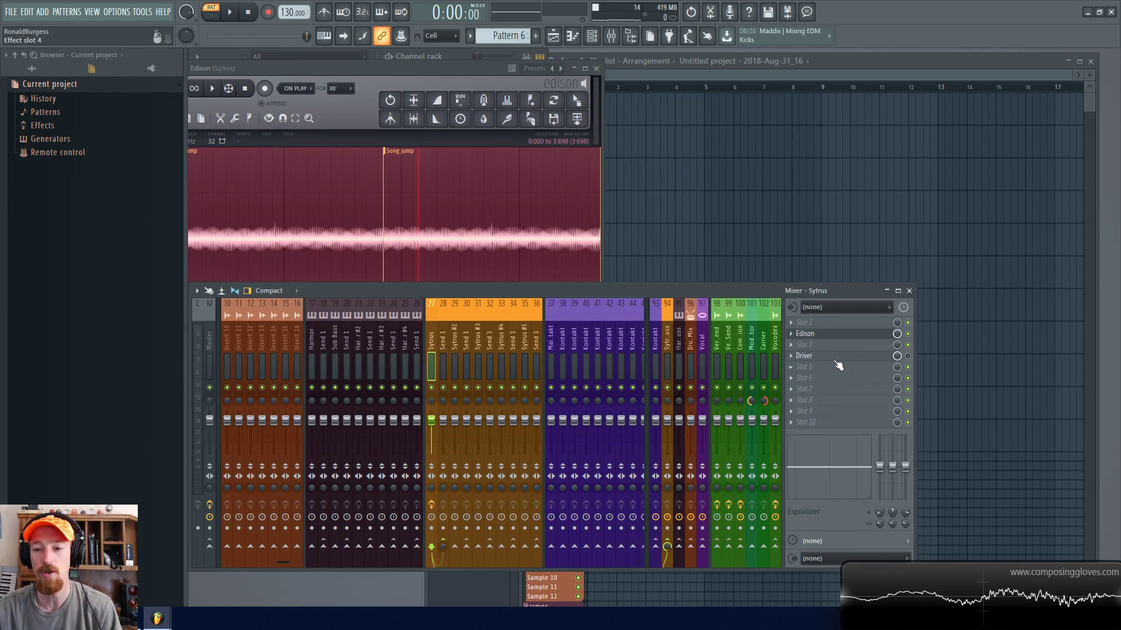
Replay the 3.7-second Edison take and scroll through the Sytrus insert's effect slots
{"action": "left_click_drag", "start_coordinate": [378, 68], "coordinate": [441, 76]}
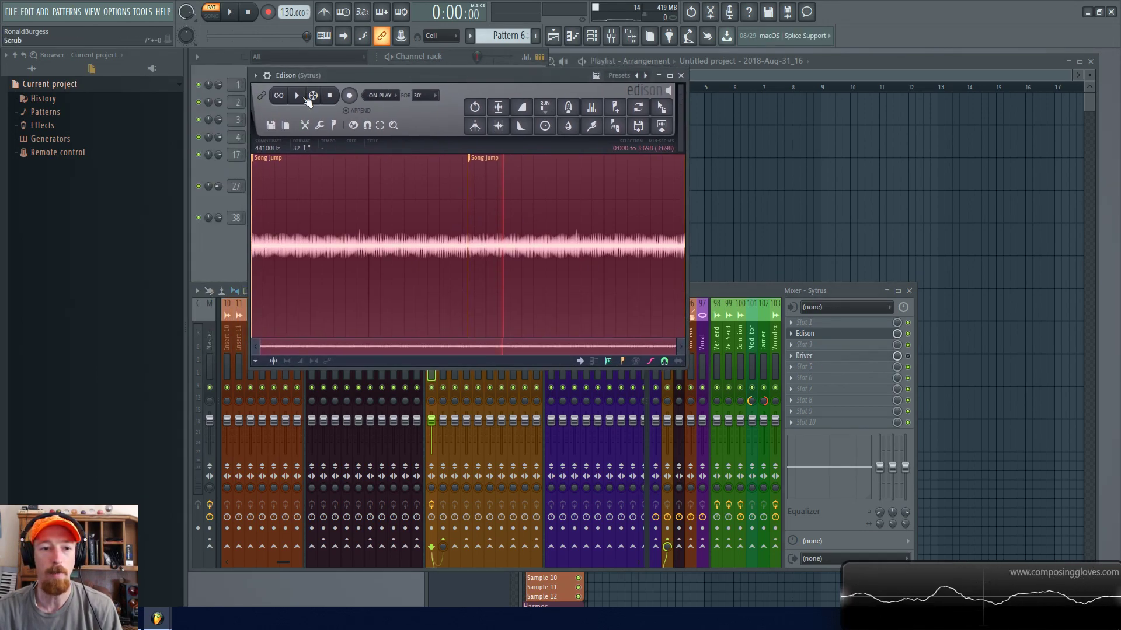
{"action": "left_click", "coordinate": [297, 96]}
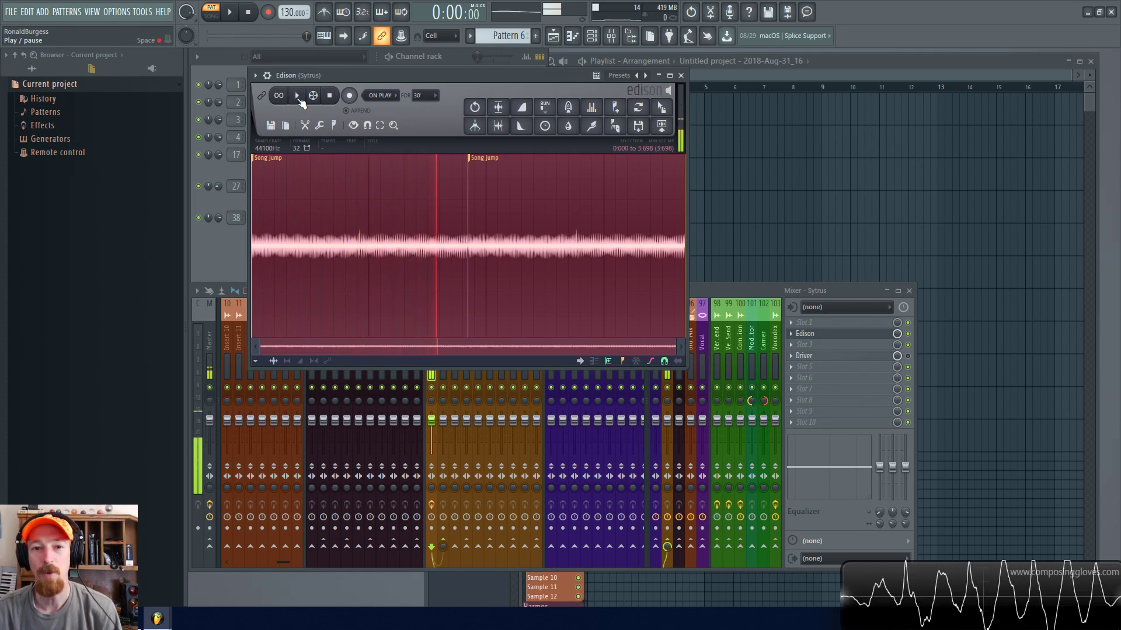
{"action": "left_click", "coordinate": [298, 97]}
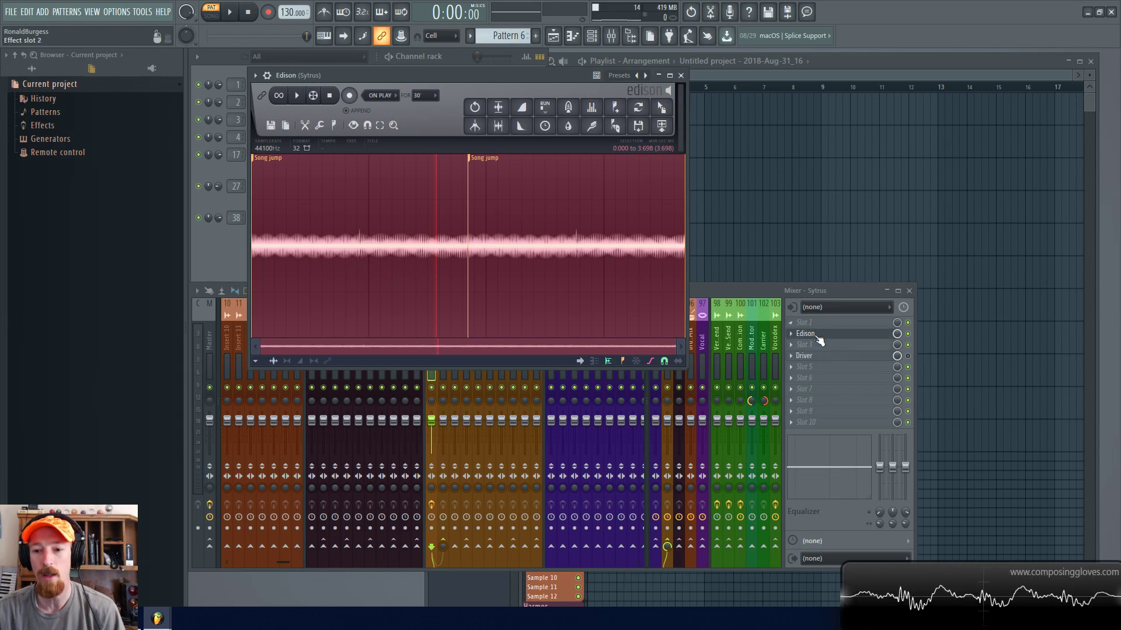
{"action": "scroll", "coordinate": [823, 336], "scroll_direction": "down", "scroll_amount": 1}
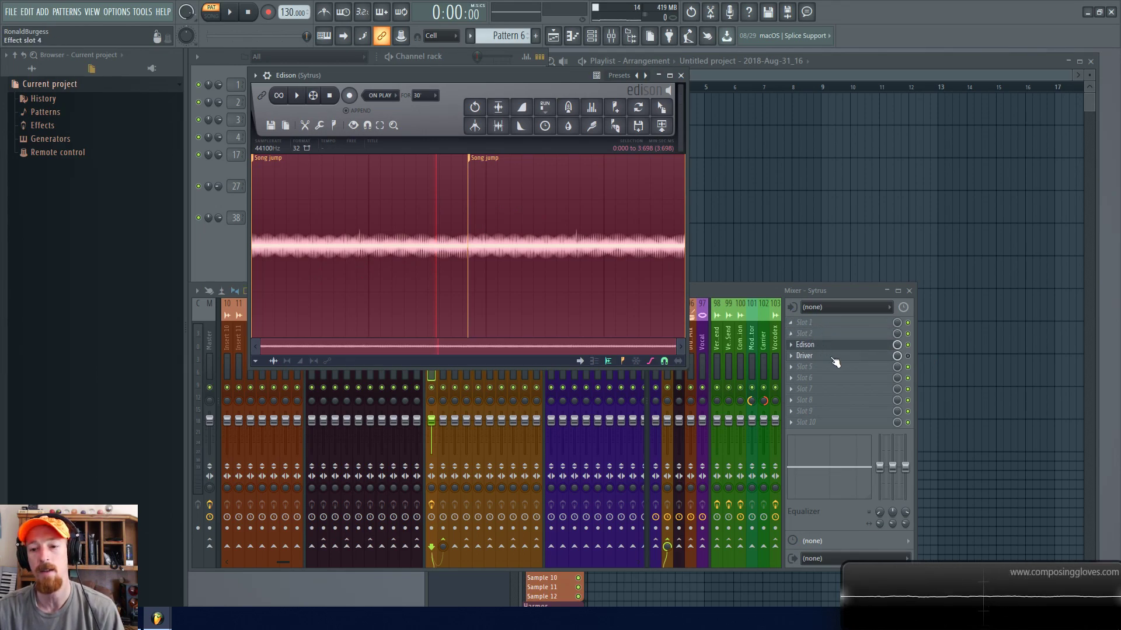
{"action": "scroll", "coordinate": [836, 350], "scroll_direction": "down", "scroll_amount": 2}
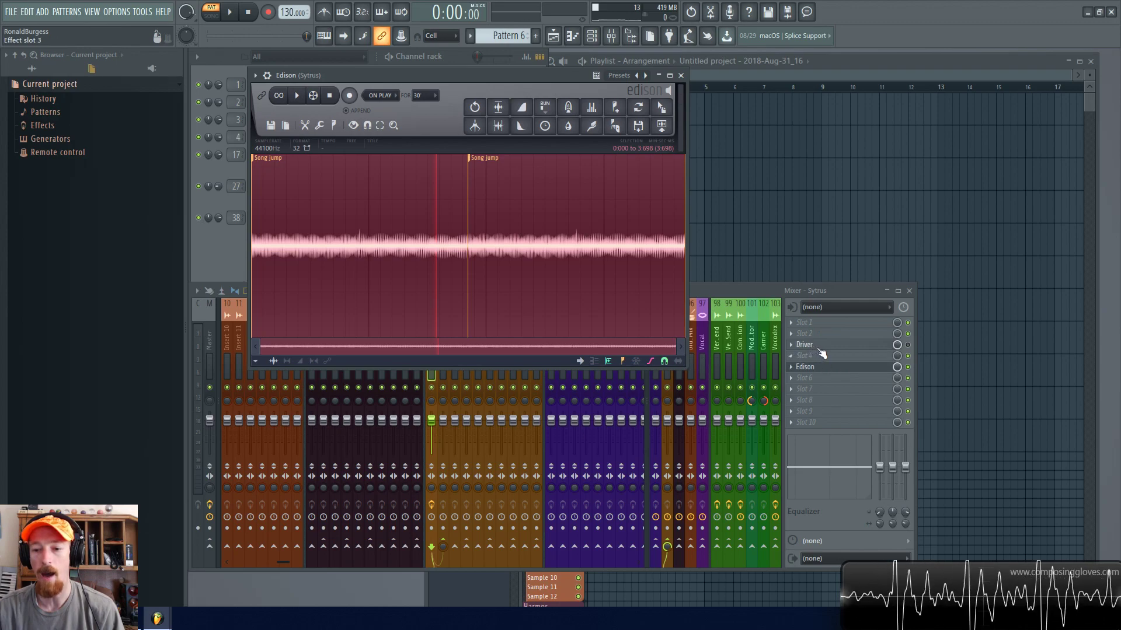
Clear the old recording from Edison with Delete
{"action": "left_click", "coordinate": [912, 347]}
{"action": "left_click", "coordinate": [539, 78]}
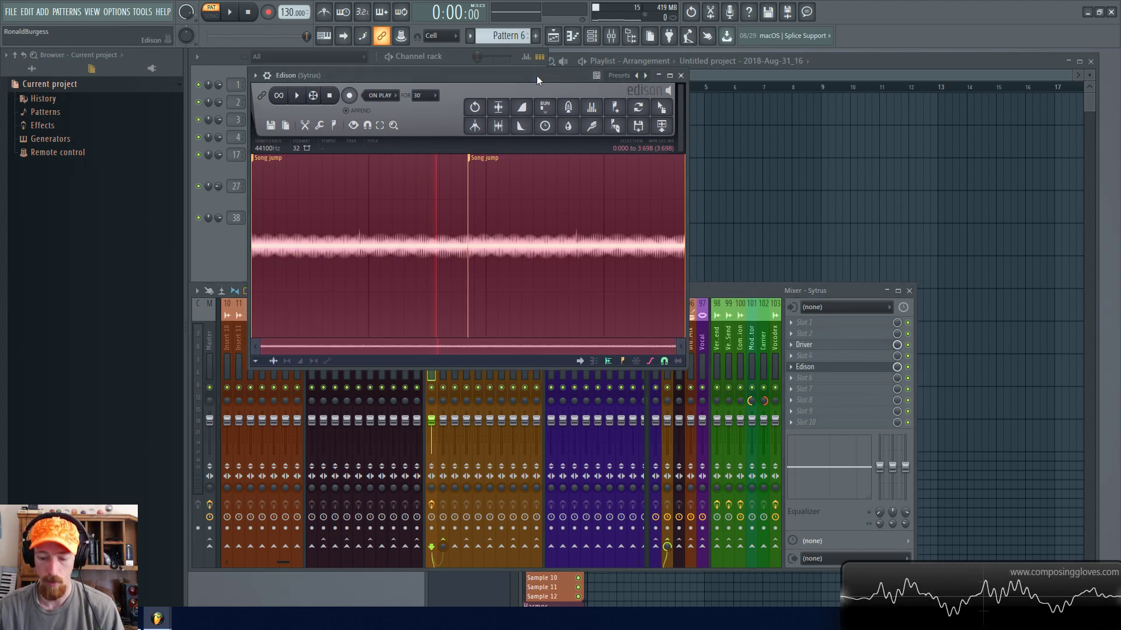
{"action": "key", "text": "Delete"}
Capture a roughly 1.4-second take in Edison, now after Driver, and play it back
{"action": "left_click", "coordinate": [349, 96]}
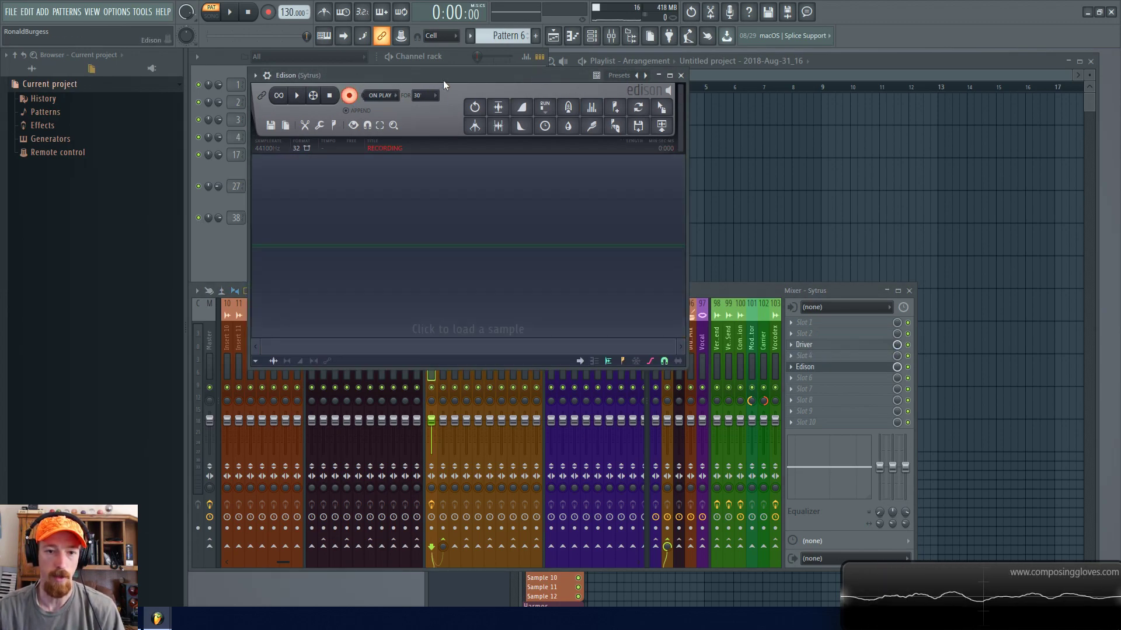
{"action": "left_click_drag", "start_coordinate": [440, 81], "coordinate": [451, 96]}
{"action": "left_click", "coordinate": [233, 13]}
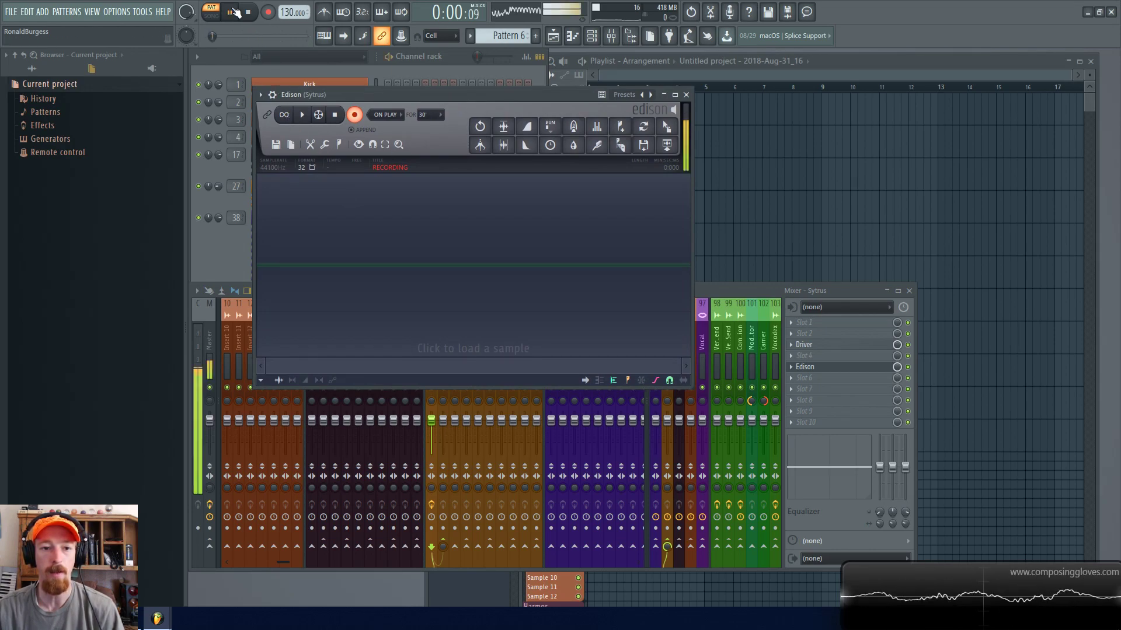
{"action": "left_click", "coordinate": [233, 13]}
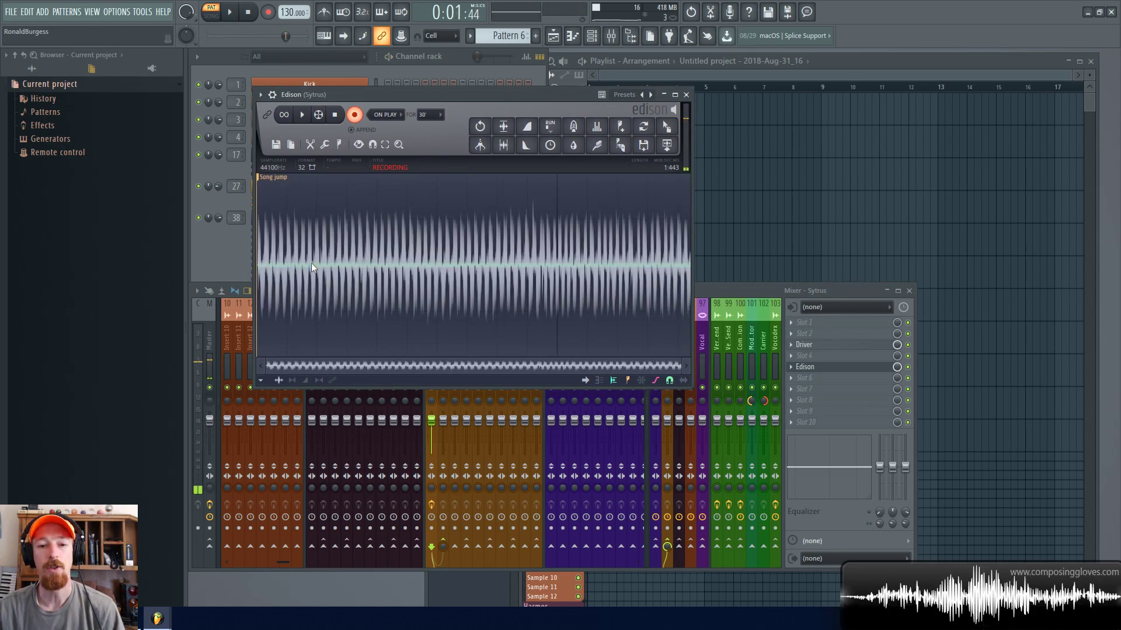
{"action": "left_click", "coordinate": [354, 120]}
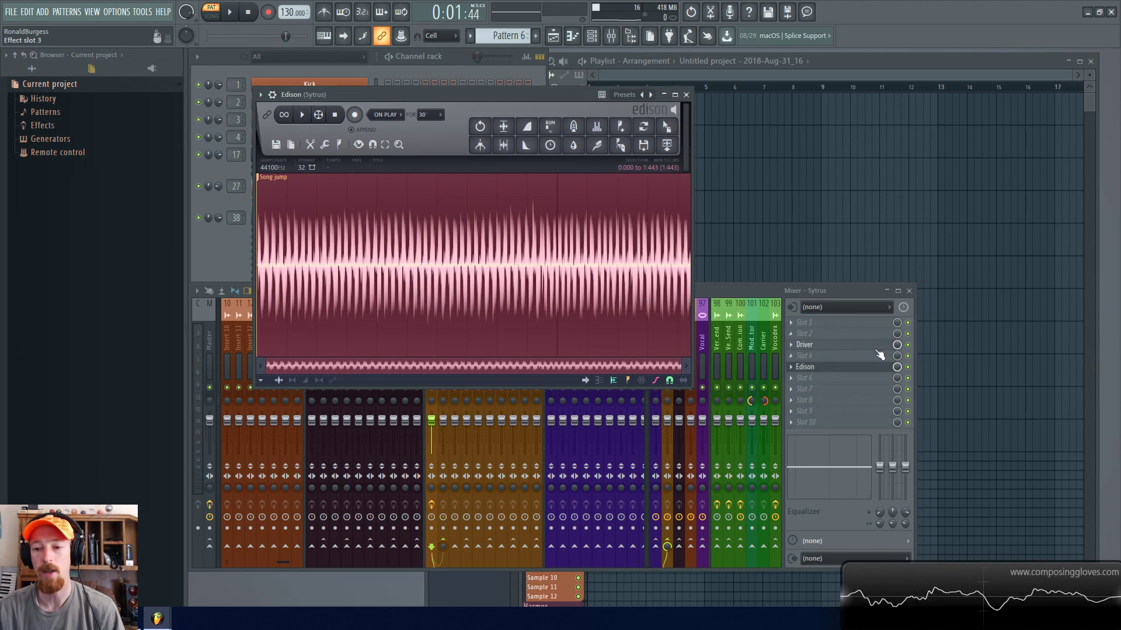
{"action": "left_click", "coordinate": [831, 357]}
{"action": "left_click", "coordinate": [428, 96]}
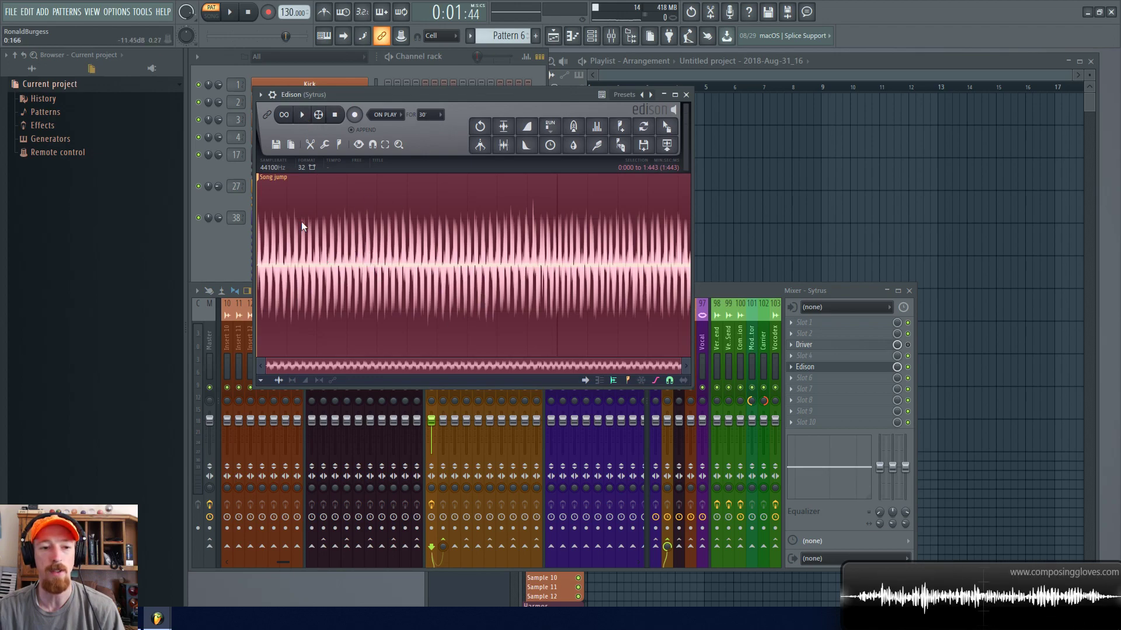
{"action": "left_click", "coordinate": [306, 116]}
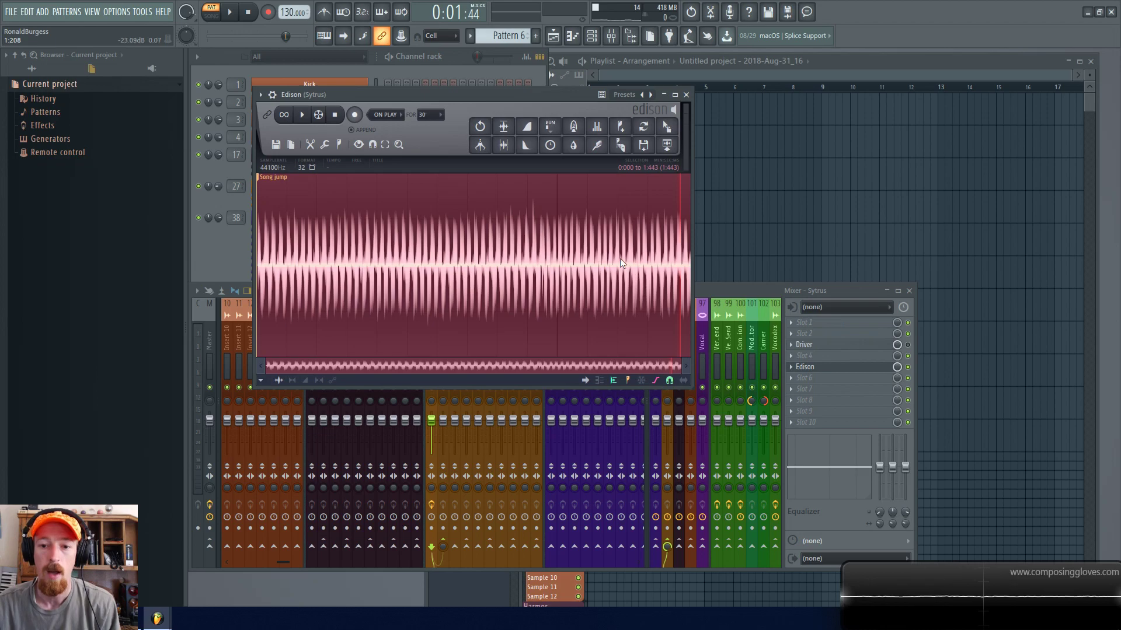
Drag Driver down to slot 8 and Edison to slot 5, then reposition Edison's window
{"action": "left_click_drag", "start_coordinate": [844, 348], "coordinate": [841, 402]}
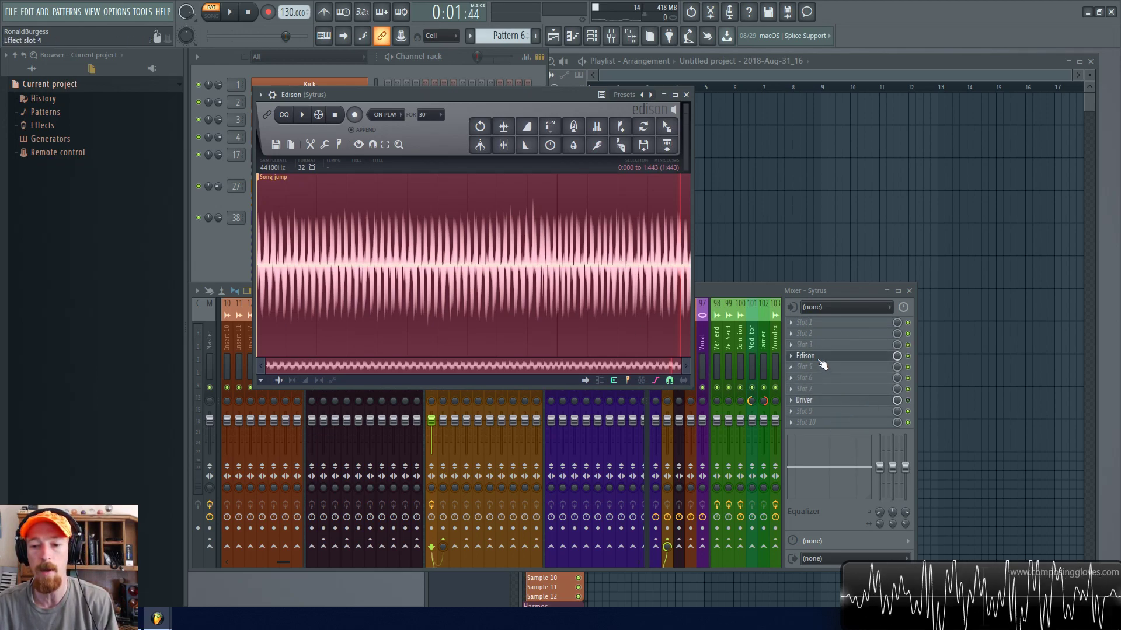
{"action": "left_click_drag", "start_coordinate": [820, 357], "coordinate": [808, 374]}
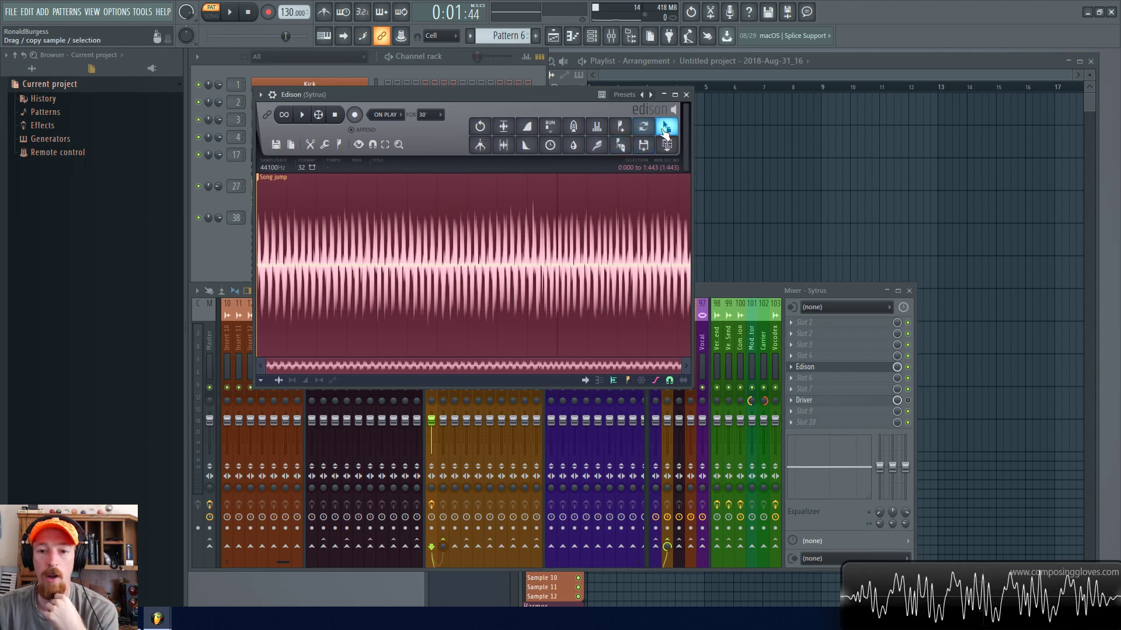
{"action": "left_click", "coordinate": [749, 295]}
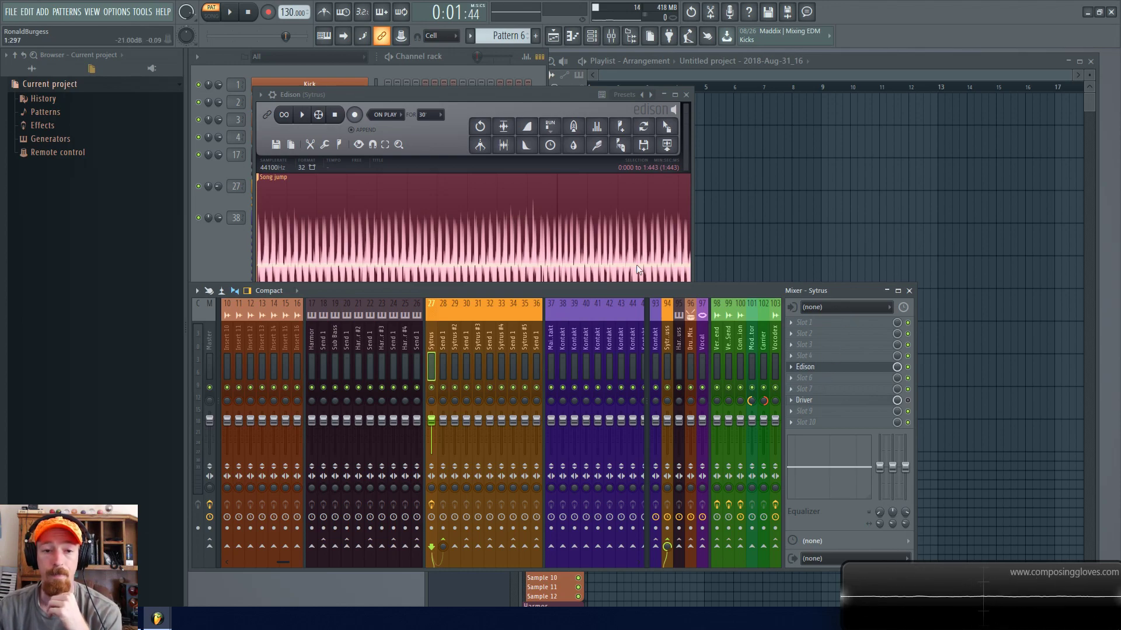
{"action": "left_click_drag", "start_coordinate": [521, 94], "coordinate": [486, 97]}
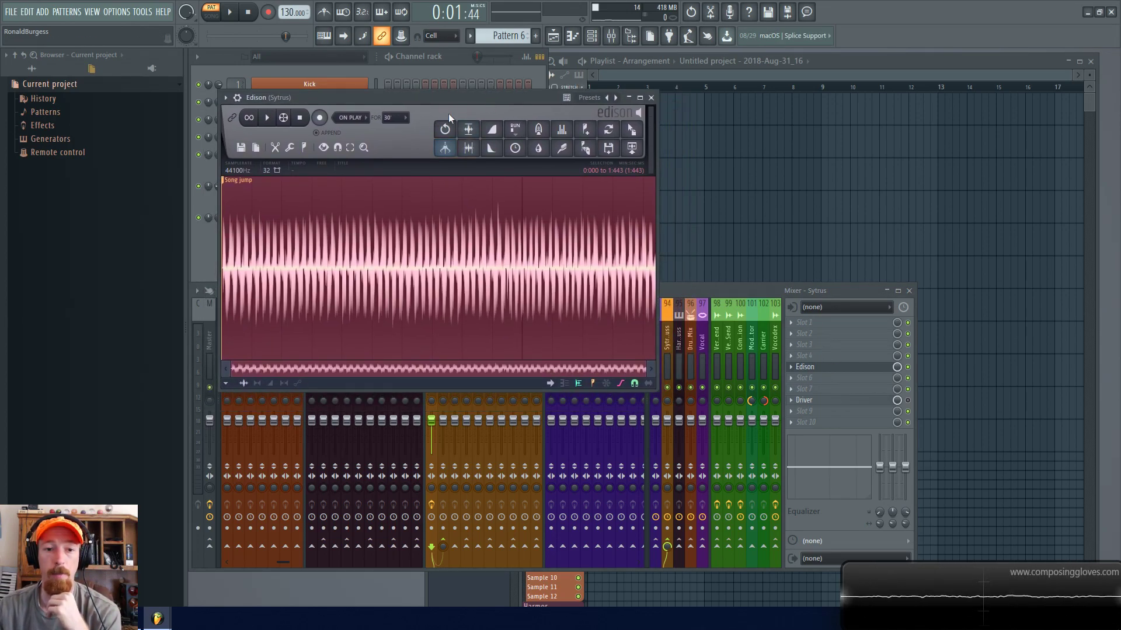
Arrange the Playlist and Edison windows, switch the transport to SONG, and start playback
{"action": "left_click", "coordinate": [713, 75]}
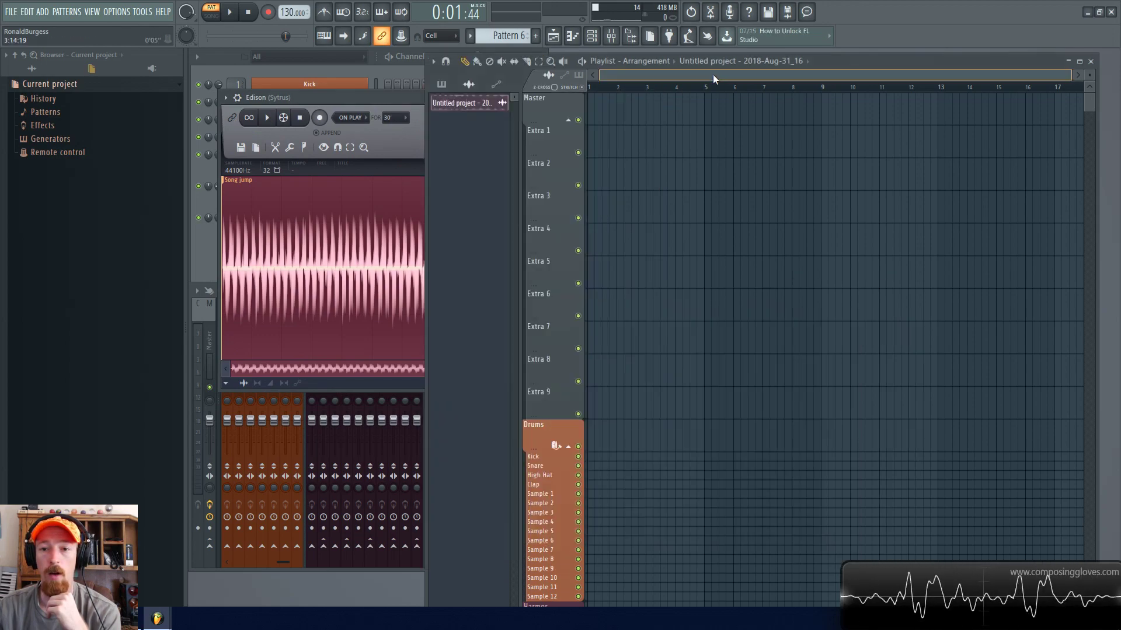
{"action": "left_click", "coordinate": [391, 99]}
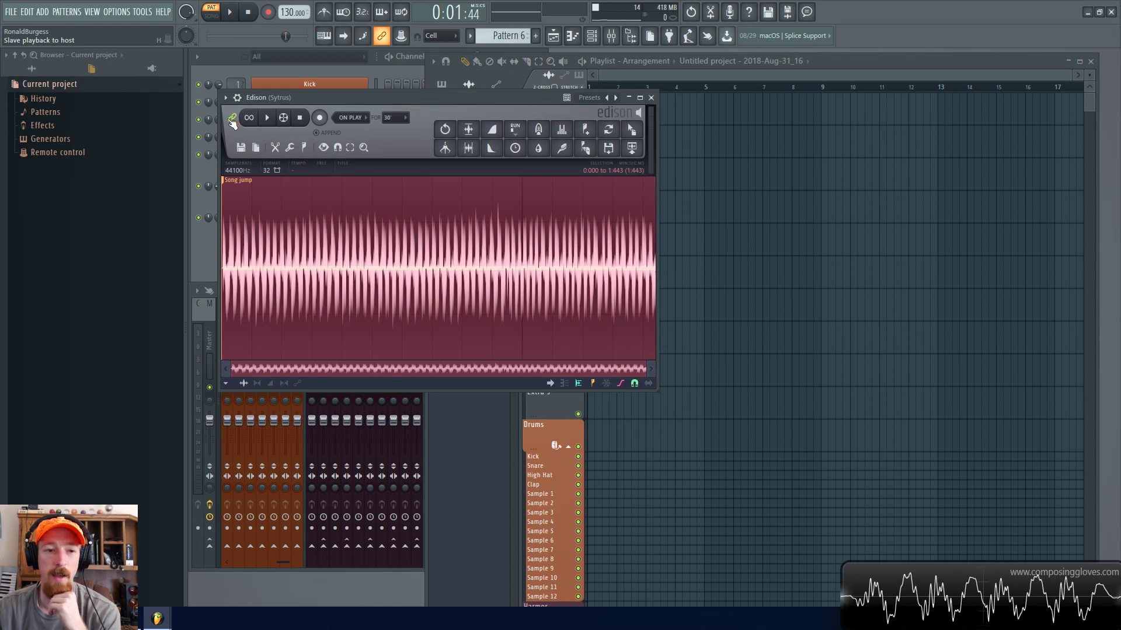
{"action": "left_click", "coordinate": [659, 92]}
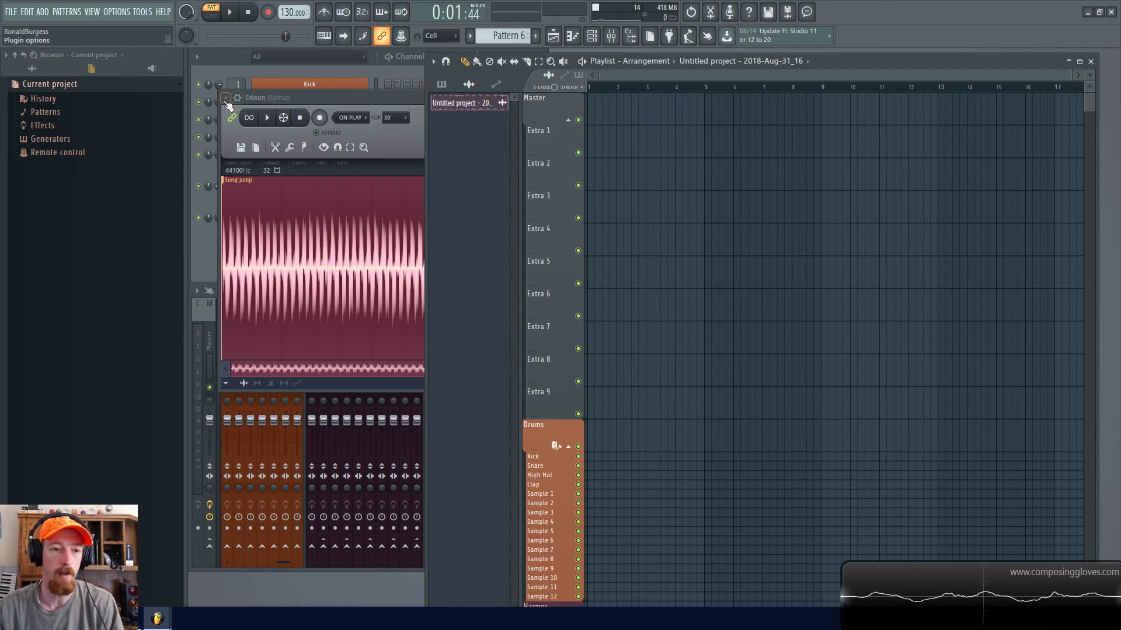
{"action": "left_click", "coordinate": [271, 100]}
{"action": "left_click_drag", "start_coordinate": [303, 96], "coordinate": [298, 218]}
{"action": "left_click", "coordinate": [593, 87]}
{"action": "key", "text": "space"}
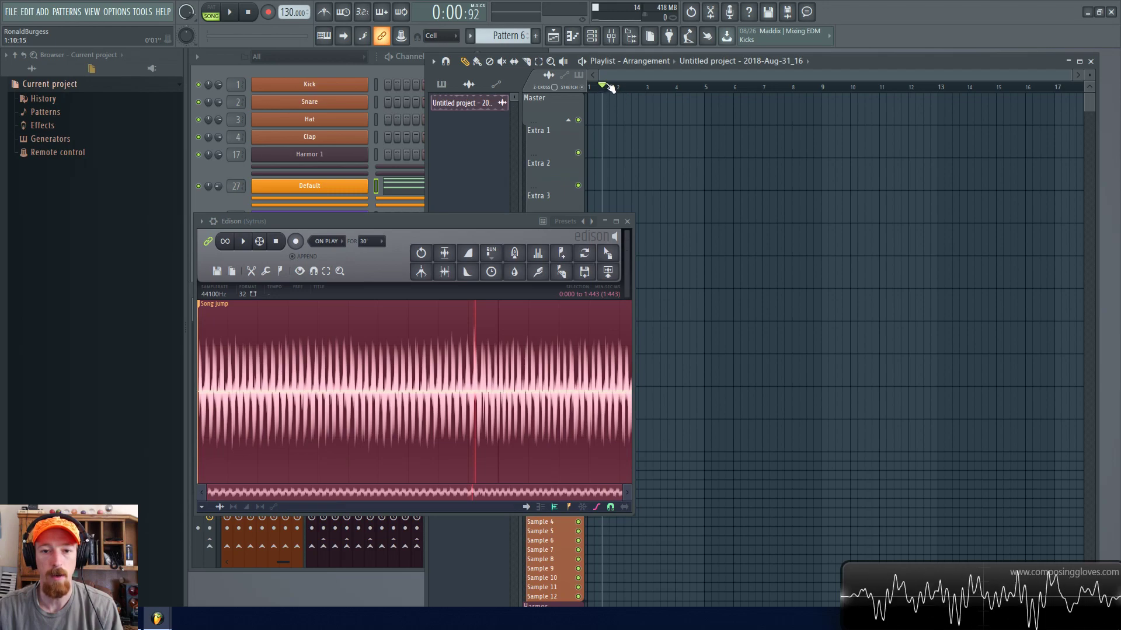
Select the whole Edison recording and stop and restart song playback with Space
{"action": "left_click", "coordinate": [404, 335]}
{"action": "double_click", "coordinate": [405, 335]}
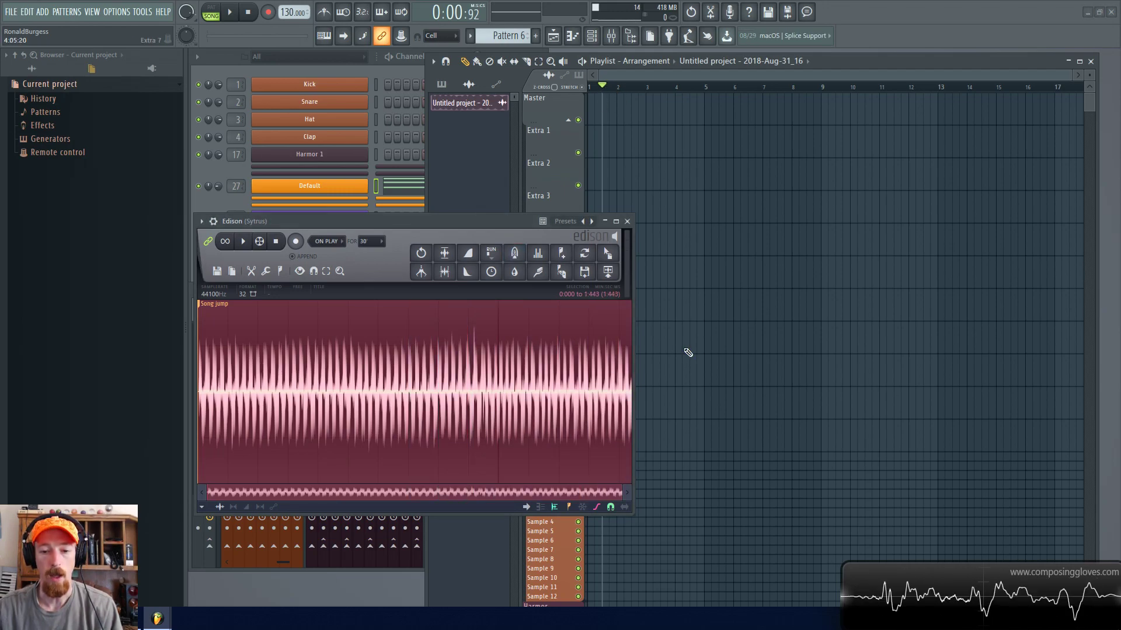
{"action": "key", "text": "space"}
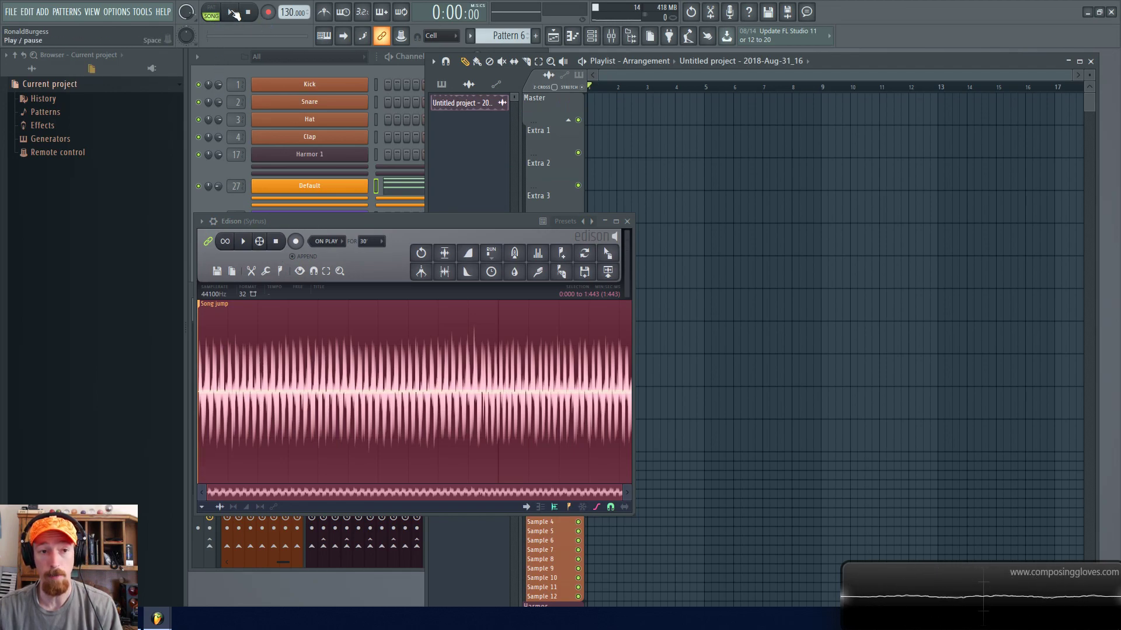
{"action": "key", "text": "space"}
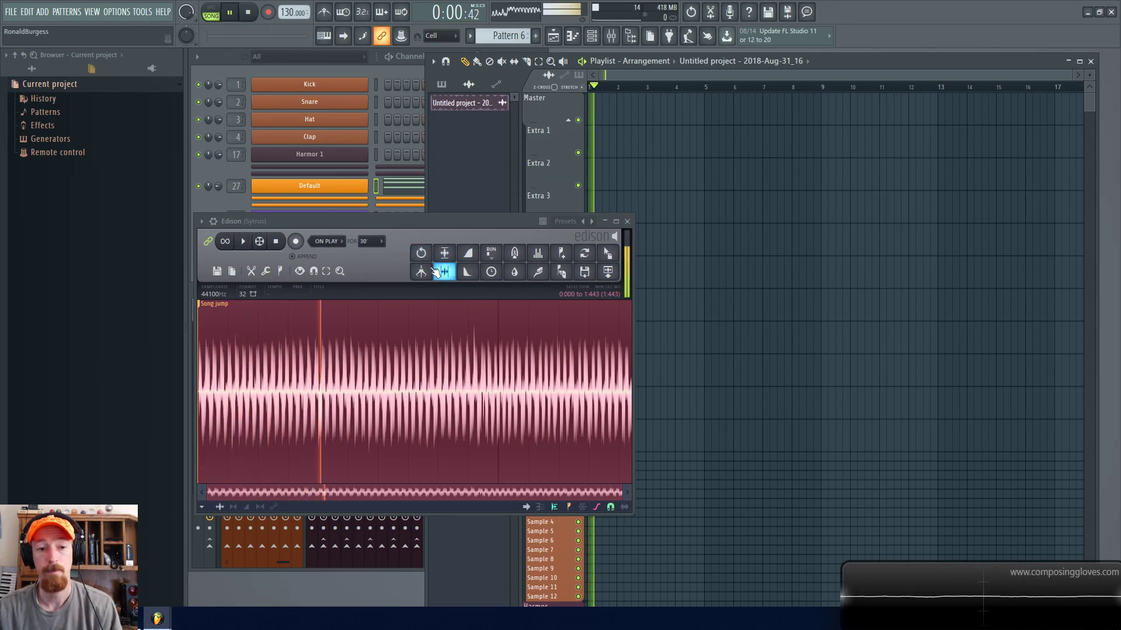
{"action": "key", "text": "space"}
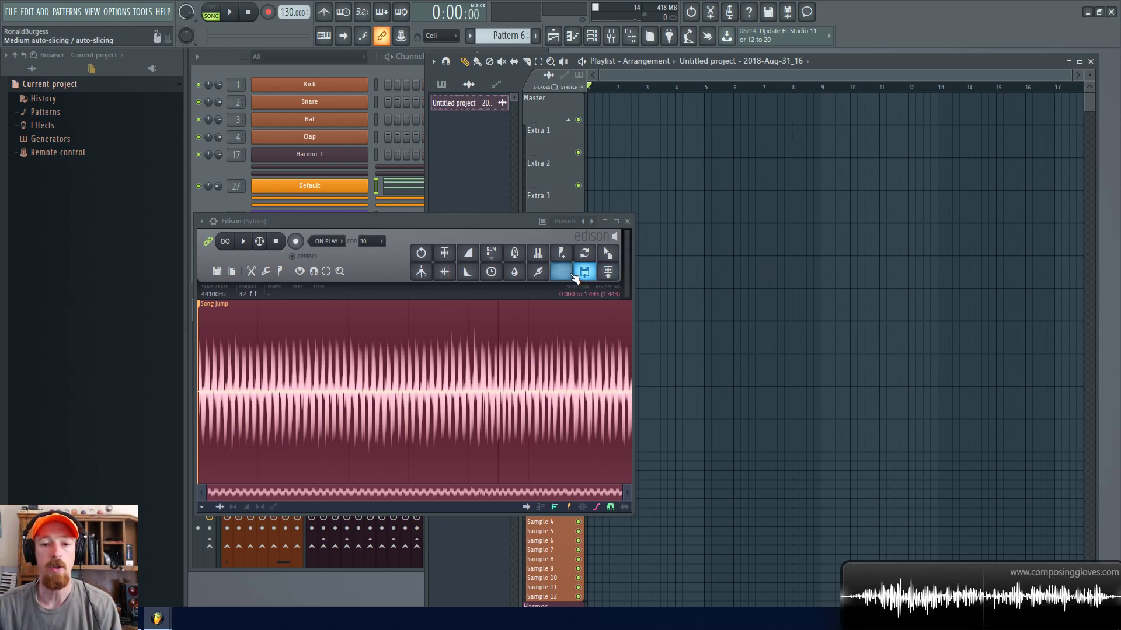
Enable Edison's 'Slave playback to host' link and bring the mixer forward
{"action": "left_click_drag", "start_coordinate": [373, 218], "coordinate": [394, 216]}
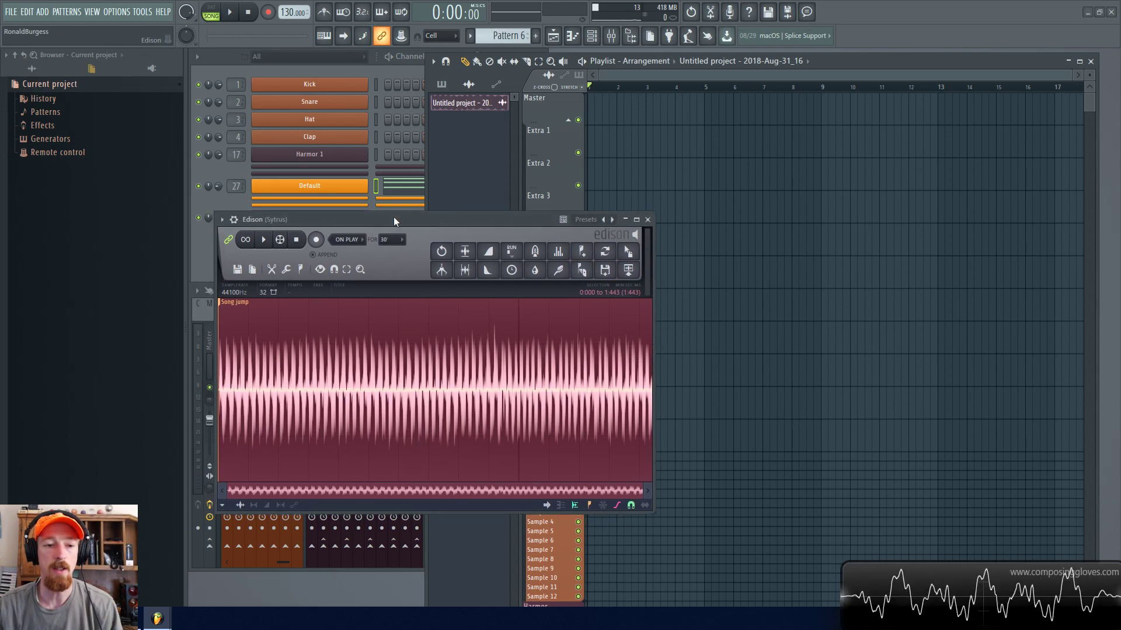
{"action": "left_click", "coordinate": [229, 241]}
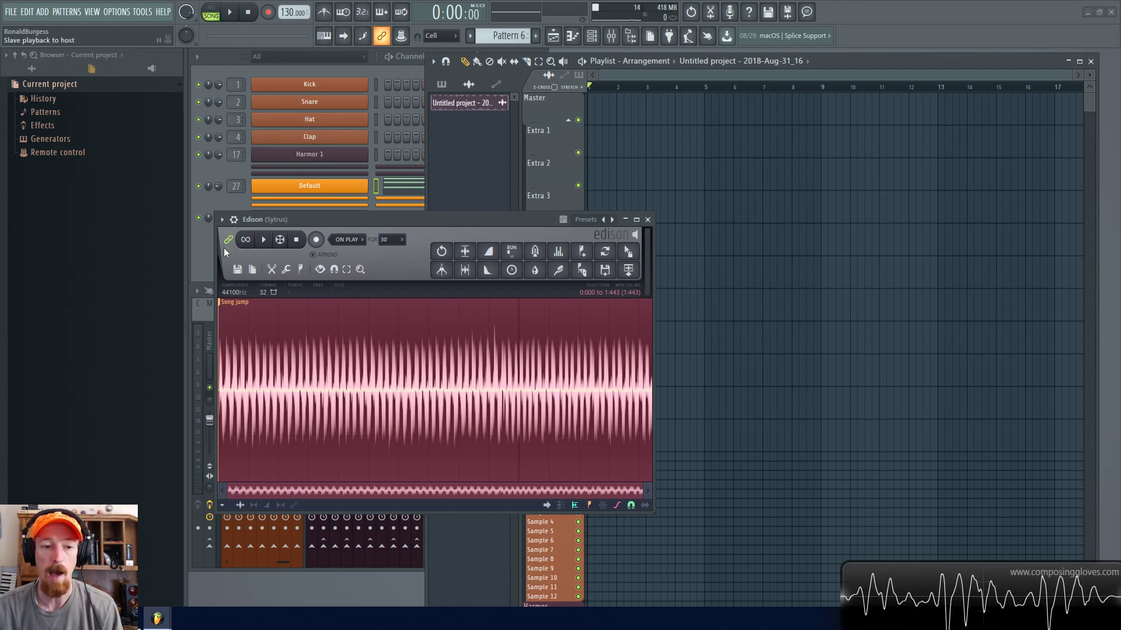
{"action": "left_click", "coordinate": [202, 329]}
{"action": "left_click_drag", "start_coordinate": [505, 223], "coordinate": [557, 425]}
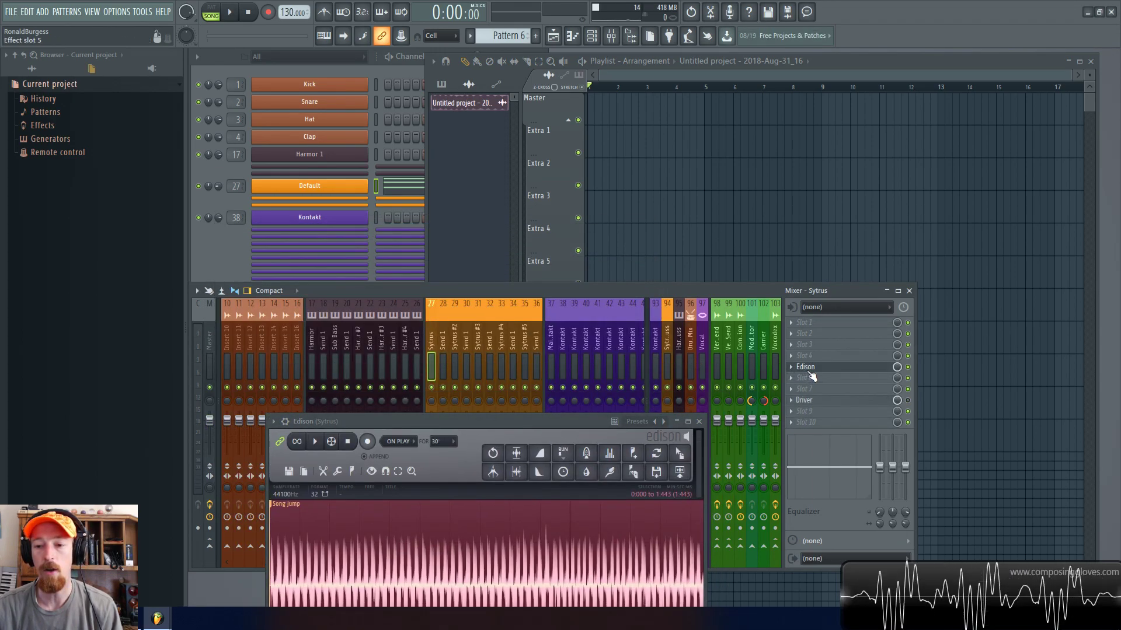
Clear Edison's recording and view its maximum recording time choices, leaving them unchanged
{"action": "left_click_drag", "start_coordinate": [541, 421], "coordinate": [518, 138]}
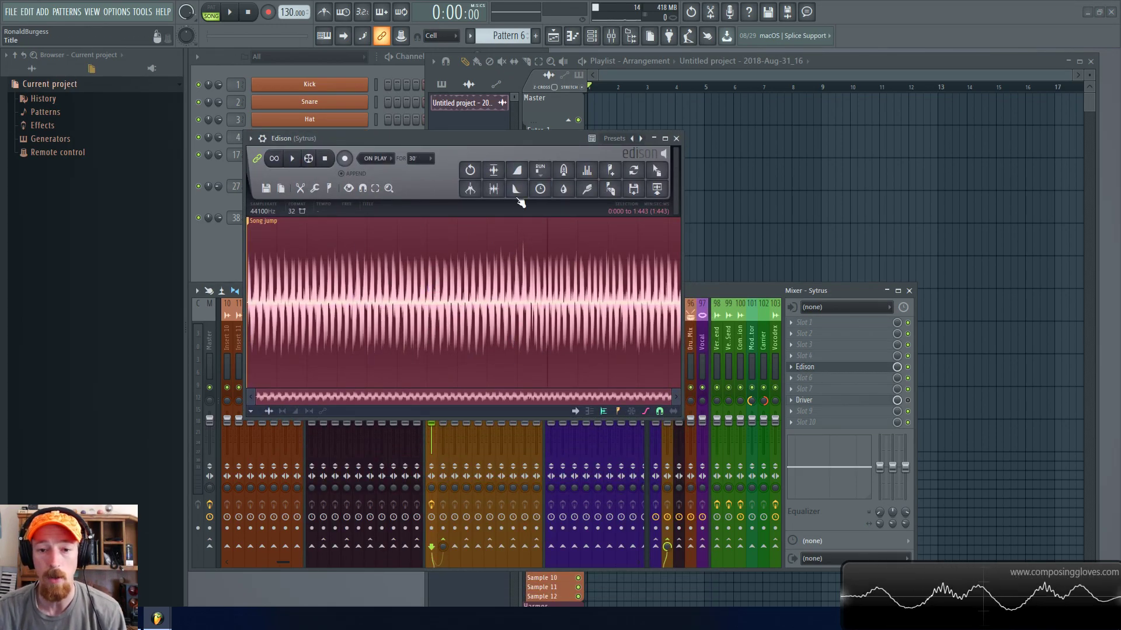
{"action": "key", "text": "Delete"}
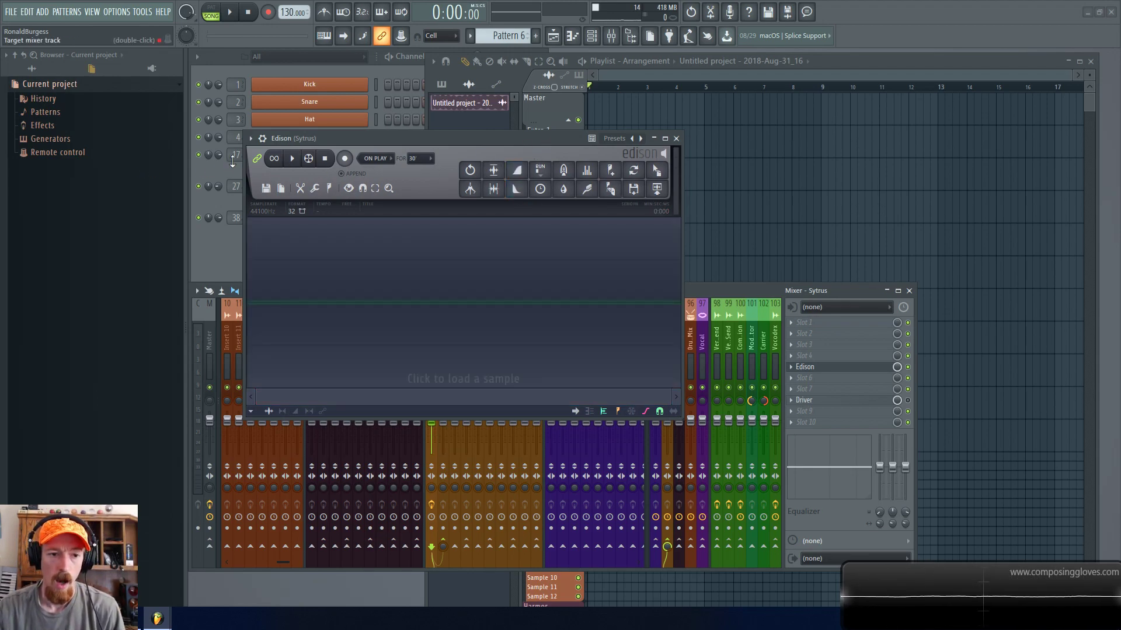
{"action": "left_click", "coordinate": [425, 157]}
{"action": "left_click", "coordinate": [426, 157]}
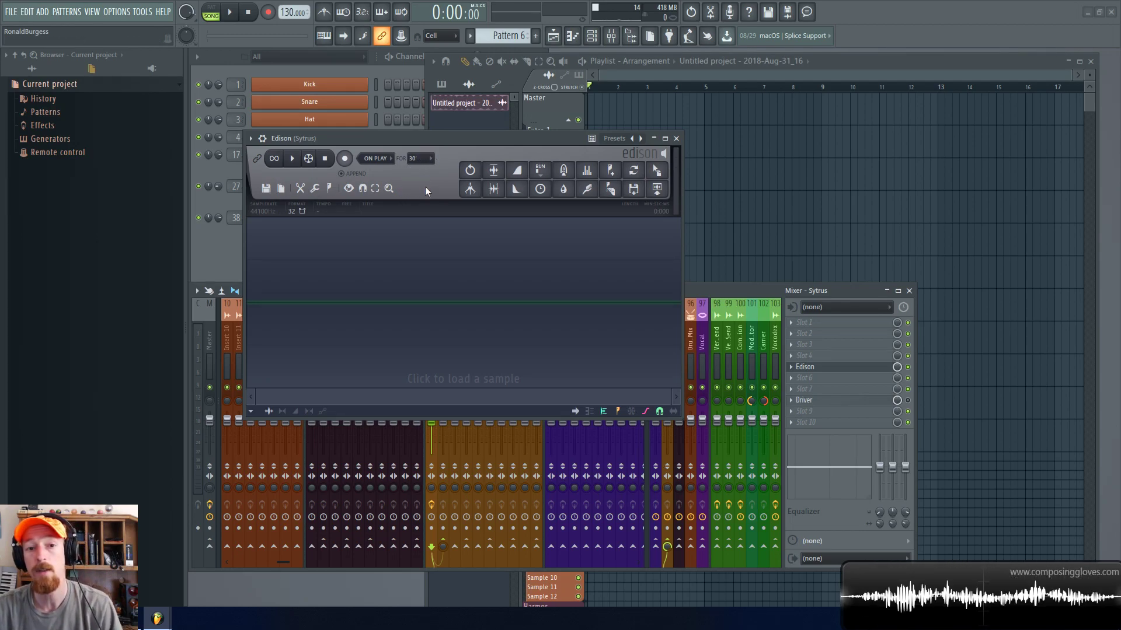
{"action": "left_click_drag", "start_coordinate": [455, 141], "coordinate": [454, 144]}
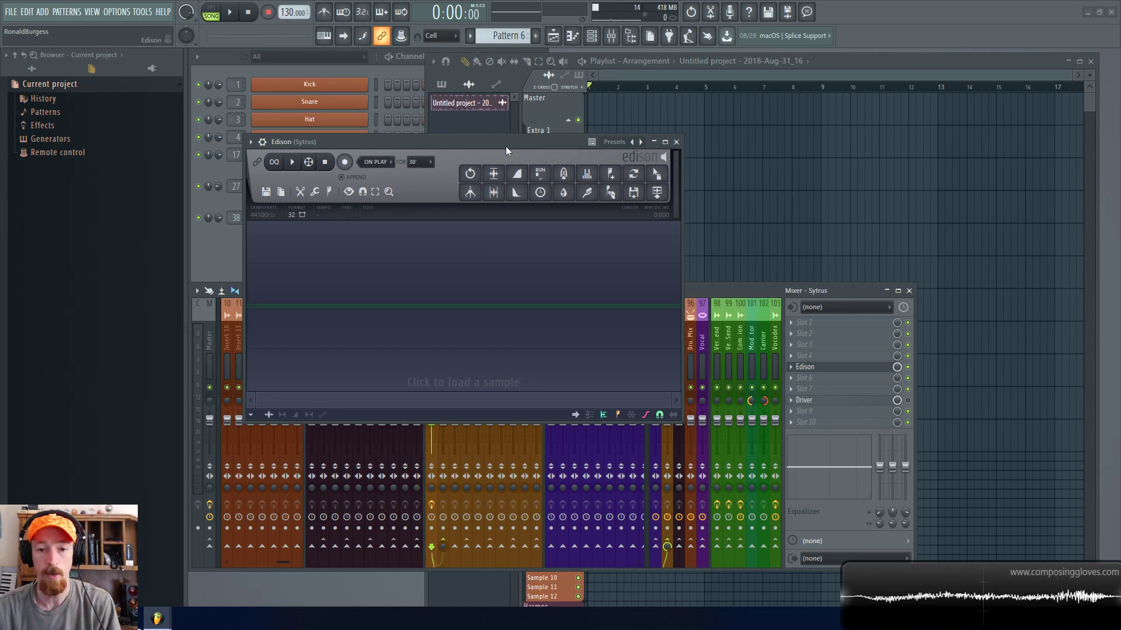
{"action": "left_click_drag", "start_coordinate": [481, 155], "coordinate": [479, 141]}
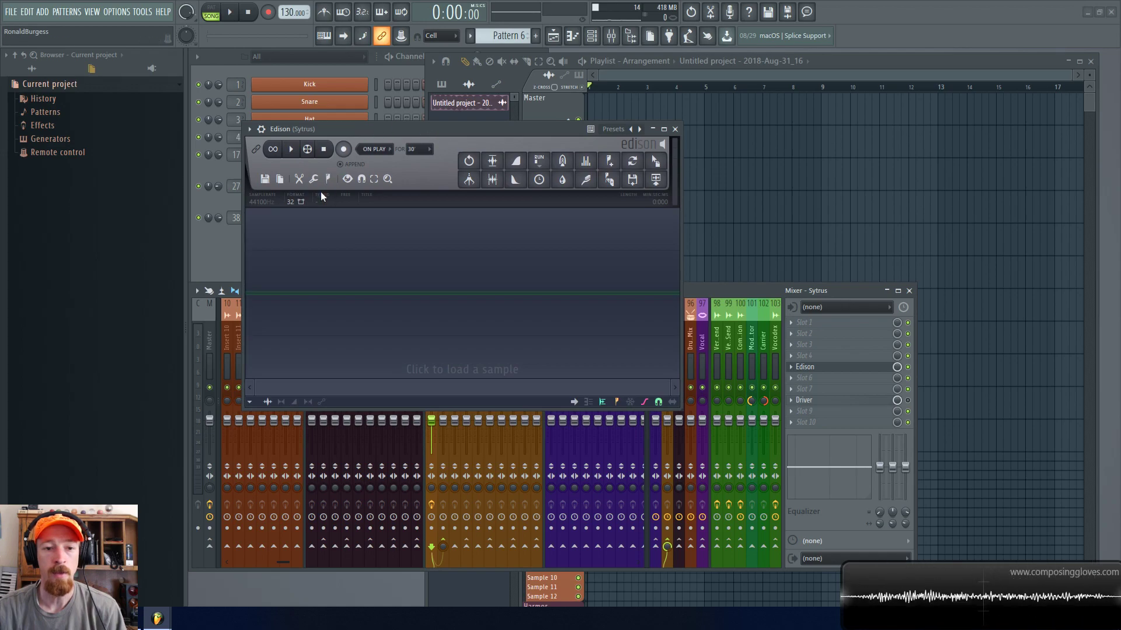
{"action": "left_click_drag", "start_coordinate": [385, 133], "coordinate": [426, 171]}
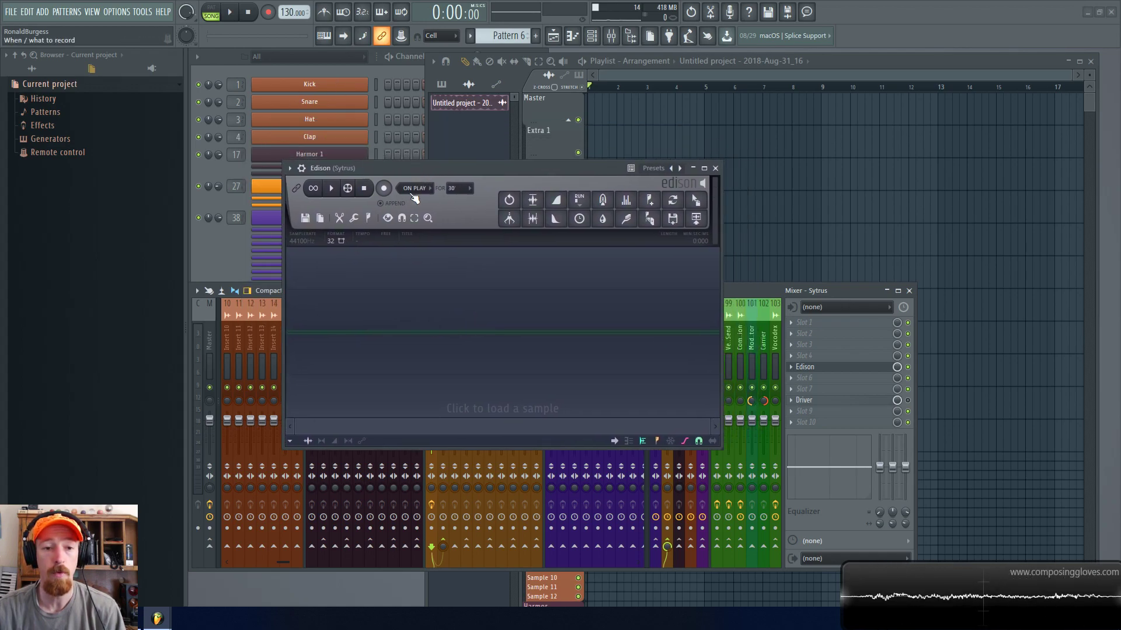
Drag 120_A_1_Bass Slide from Browser - All > Synth Loops > 120 BPM into Edison
{"action": "left_click", "coordinate": [35, 69]}
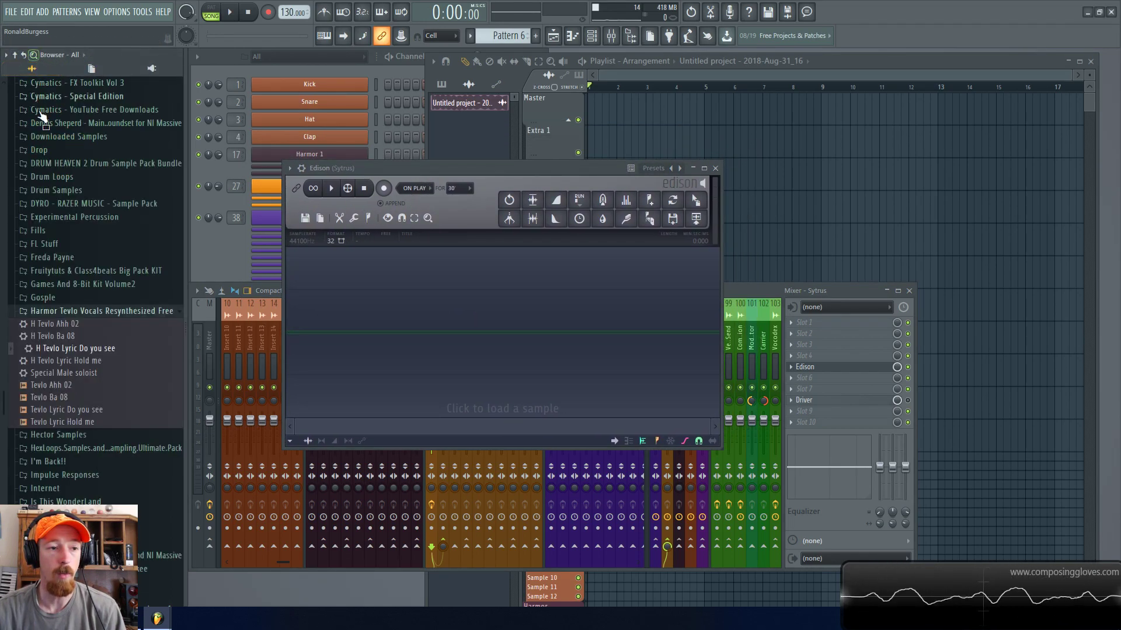
{"action": "scroll", "coordinate": [88, 324], "scroll_direction": "down", "scroll_amount": 4}
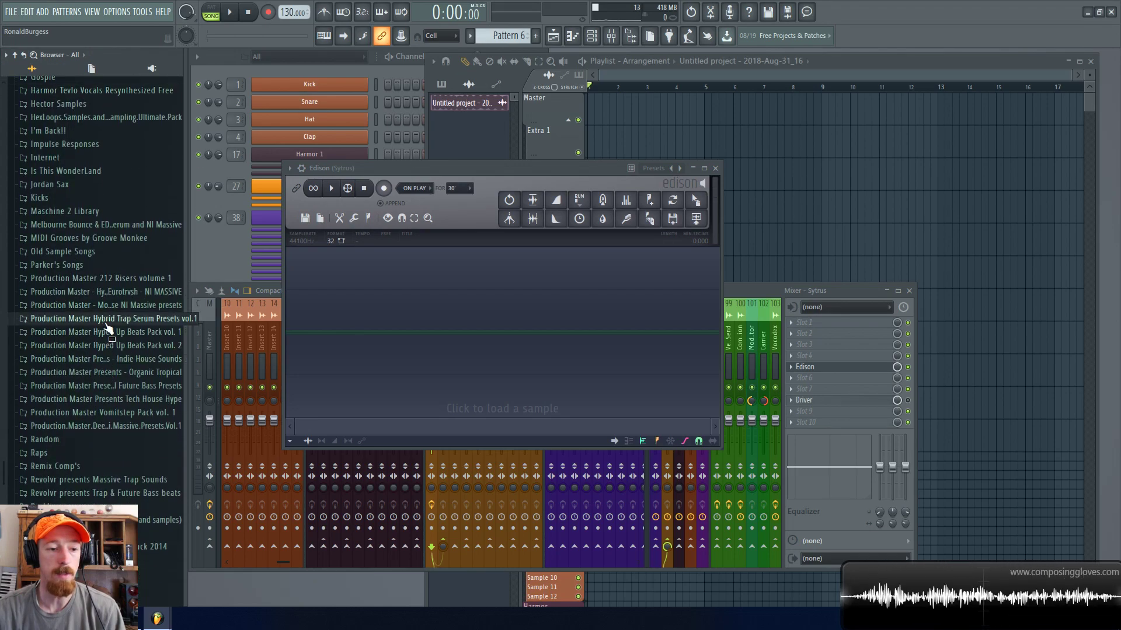
{"action": "left_click", "coordinate": [96, 315]}
{"action": "scroll", "coordinate": [117, 345], "scroll_direction": "down", "scroll_amount": 8}
{"action": "scroll", "coordinate": [117, 341], "scroll_direction": "down", "scroll_amount": 4}
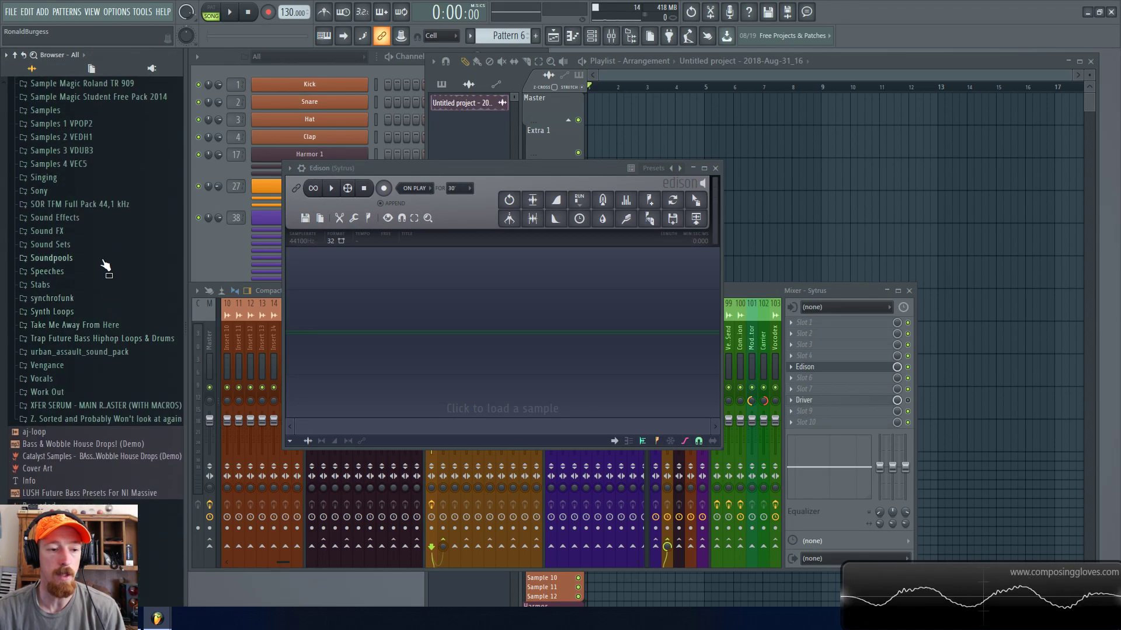
{"action": "left_click", "coordinate": [52, 312]}
{"action": "left_click_drag", "start_coordinate": [76, 337], "coordinate": [453, 290]}
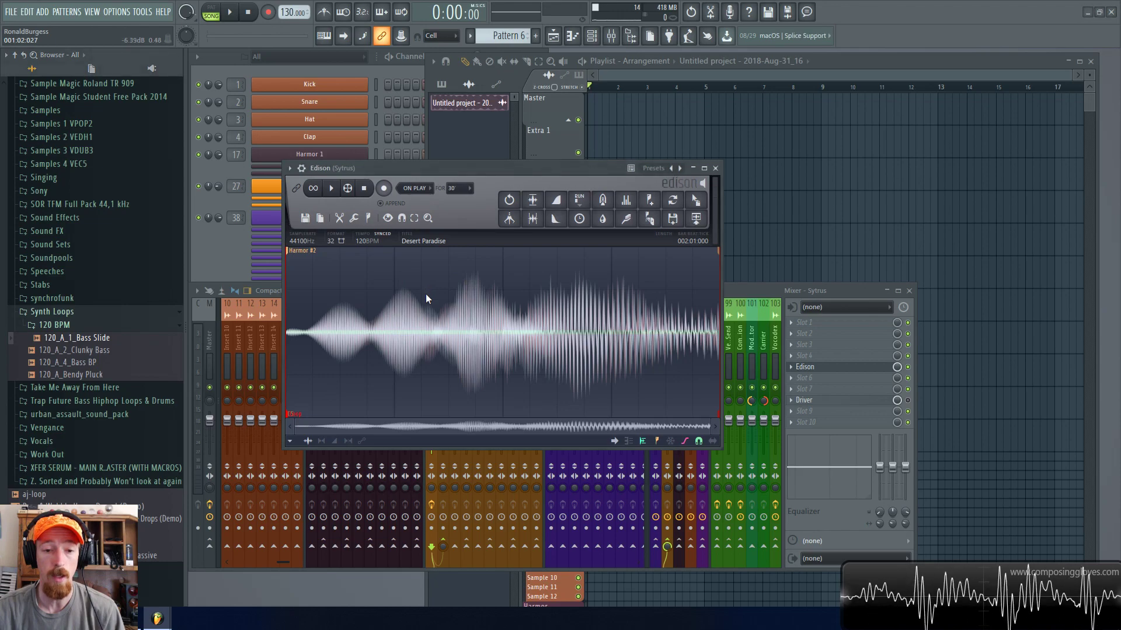
Zoom the loaded waveform in Edison by scrolling
{"action": "scroll", "coordinate": [425, 288], "scroll_direction": "up", "scroll_amount": 6}
{"action": "scroll", "coordinate": [472, 326], "scroll_direction": "up", "scroll_amount": 8}
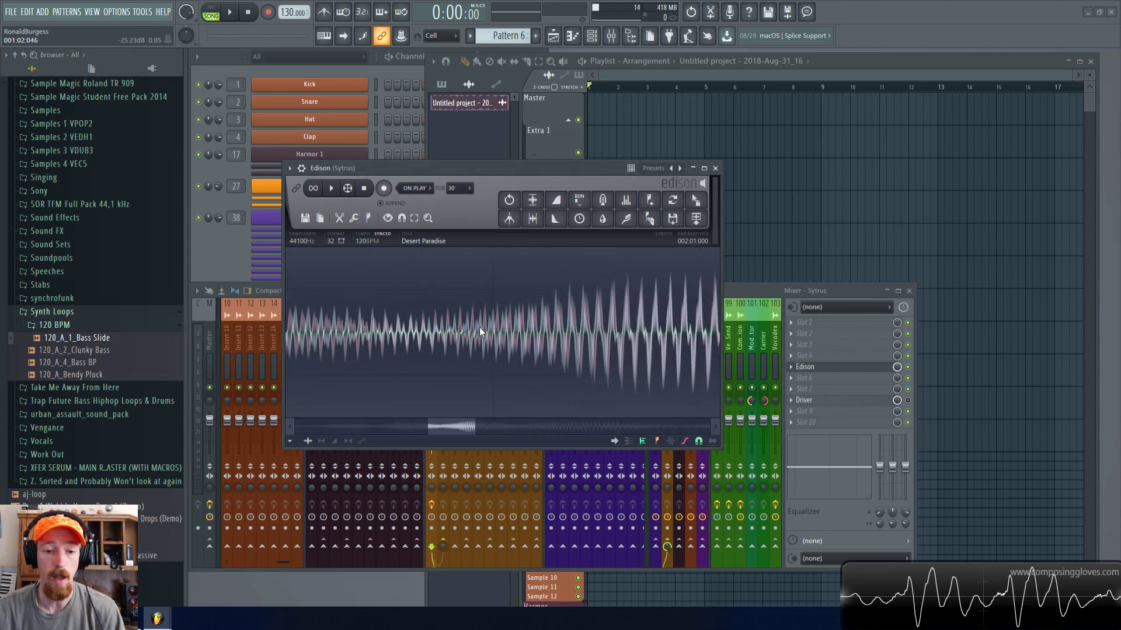
{"action": "scroll", "coordinate": [489, 326], "scroll_direction": "up", "scroll_amount": 6}
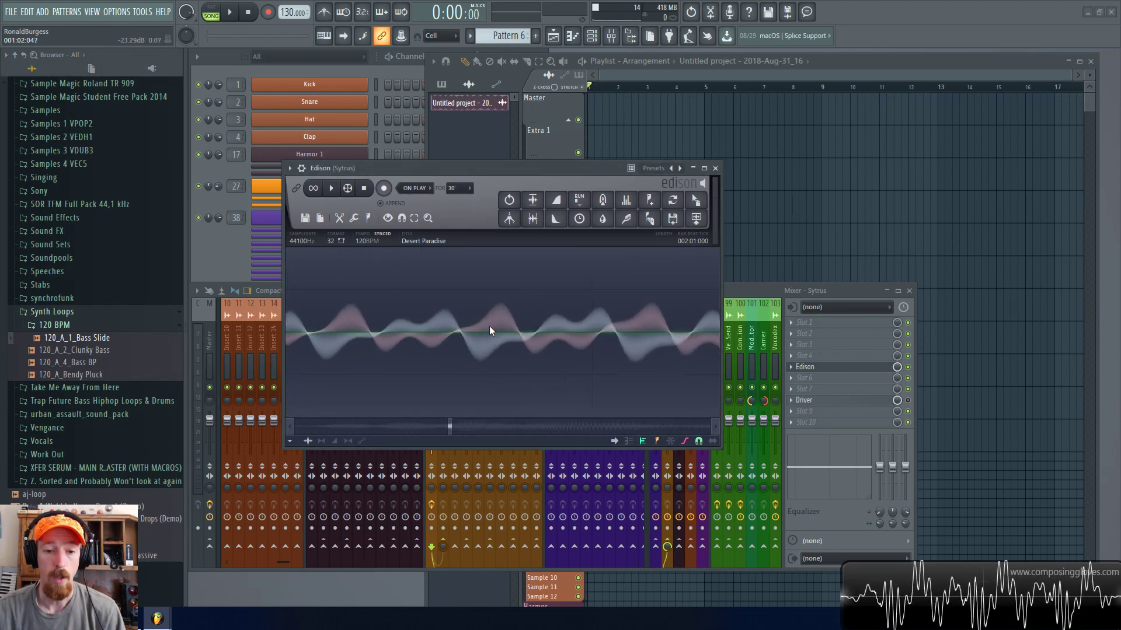
{"action": "scroll", "coordinate": [484, 324], "scroll_direction": "up", "scroll_amount": 5}
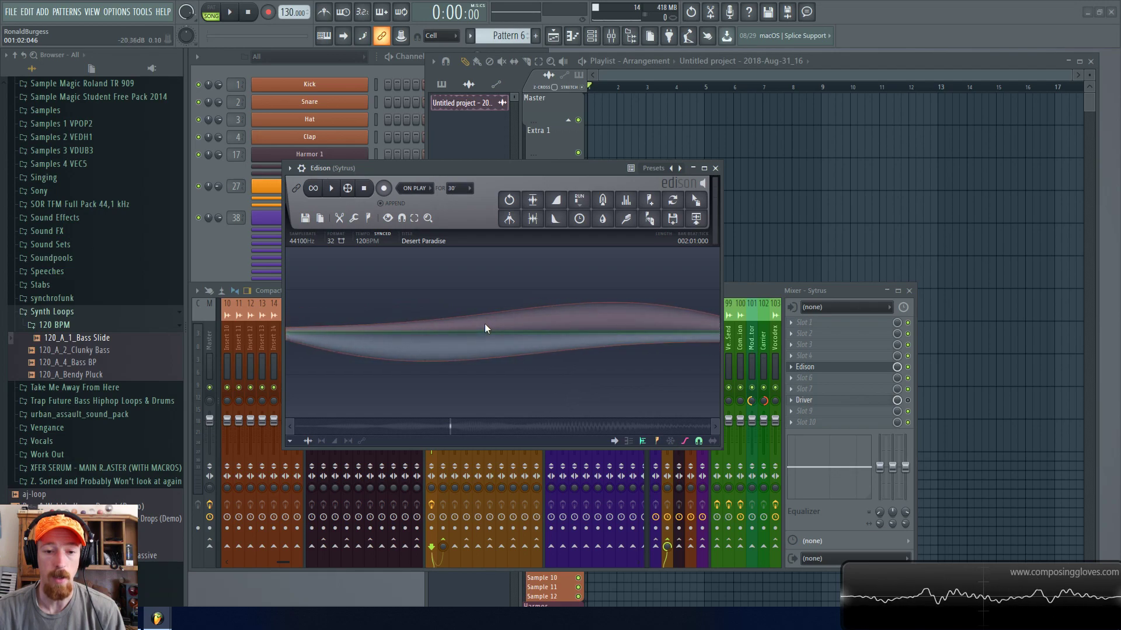
{"action": "scroll", "coordinate": [421, 314], "scroll_direction": "down", "scroll_amount": 6}
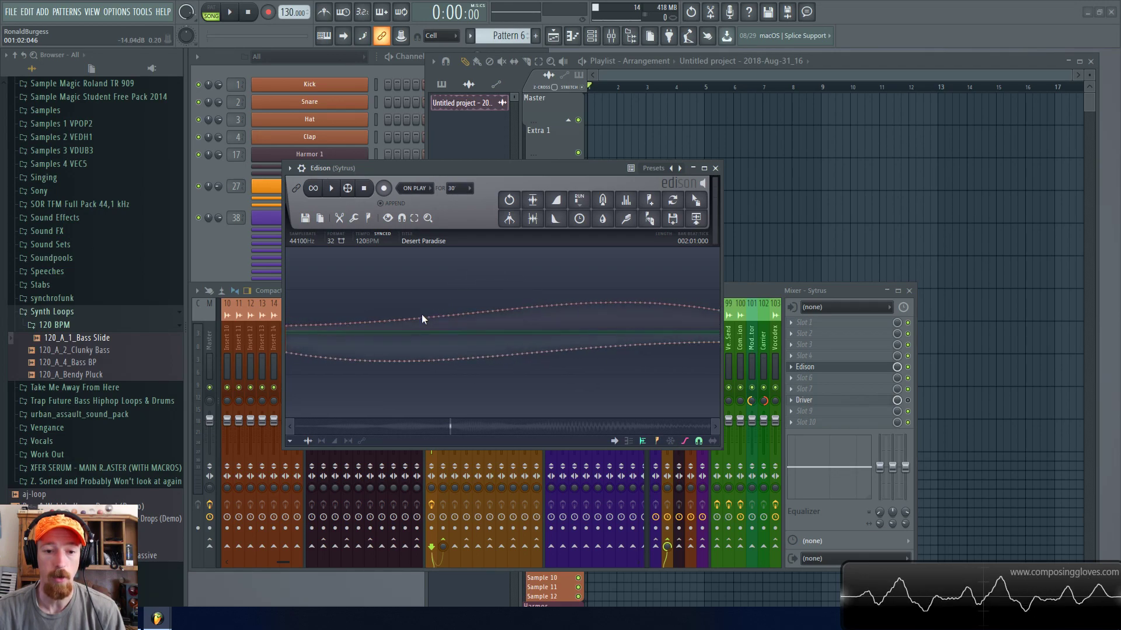
{"action": "scroll", "coordinate": [447, 298], "scroll_direction": "down", "scroll_amount": 8}
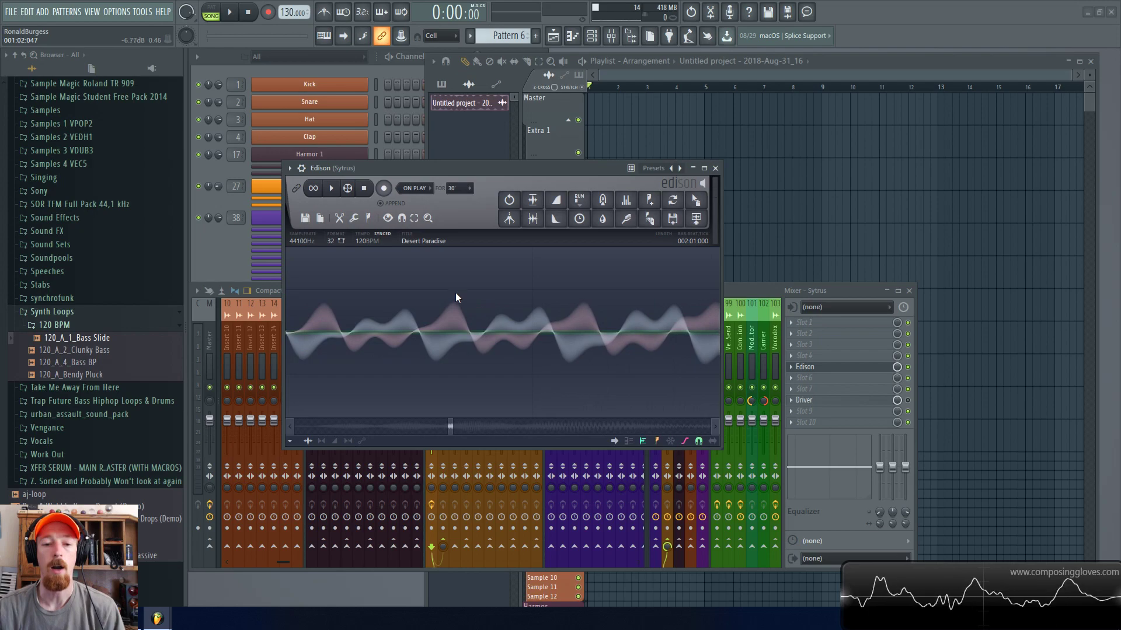
{"action": "left_click", "coordinate": [400, 219]}
{"action": "left_click", "coordinate": [398, 241]}
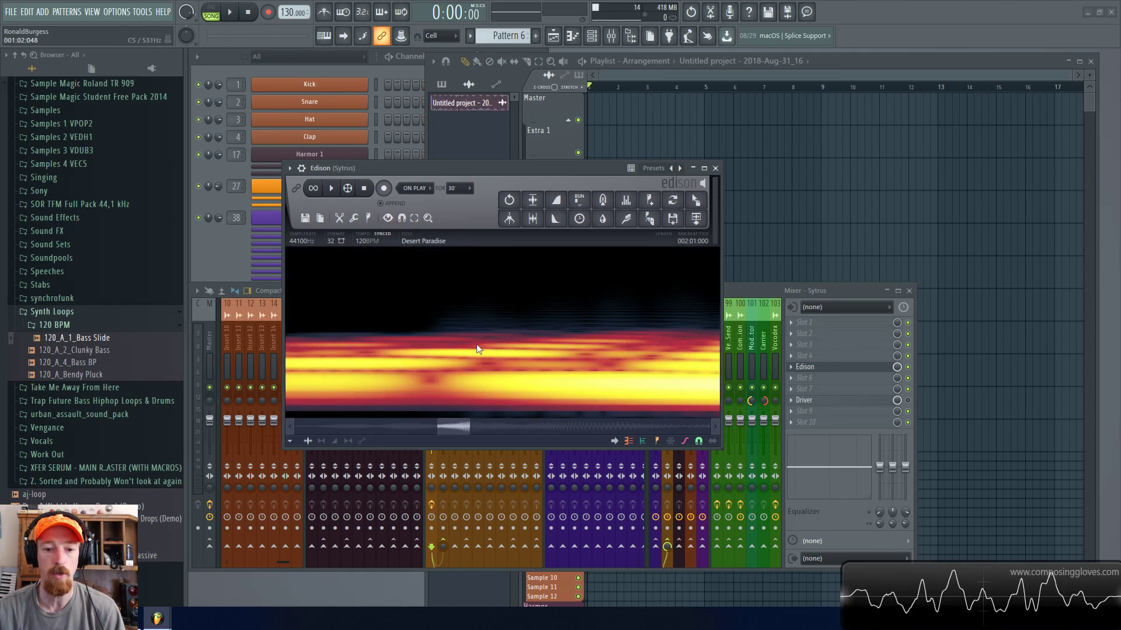
{"action": "scroll", "coordinate": [484, 338], "scroll_direction": "down", "scroll_amount": 5}
{"action": "scroll", "coordinate": [485, 341], "scroll_direction": "down", "scroll_amount": 6}
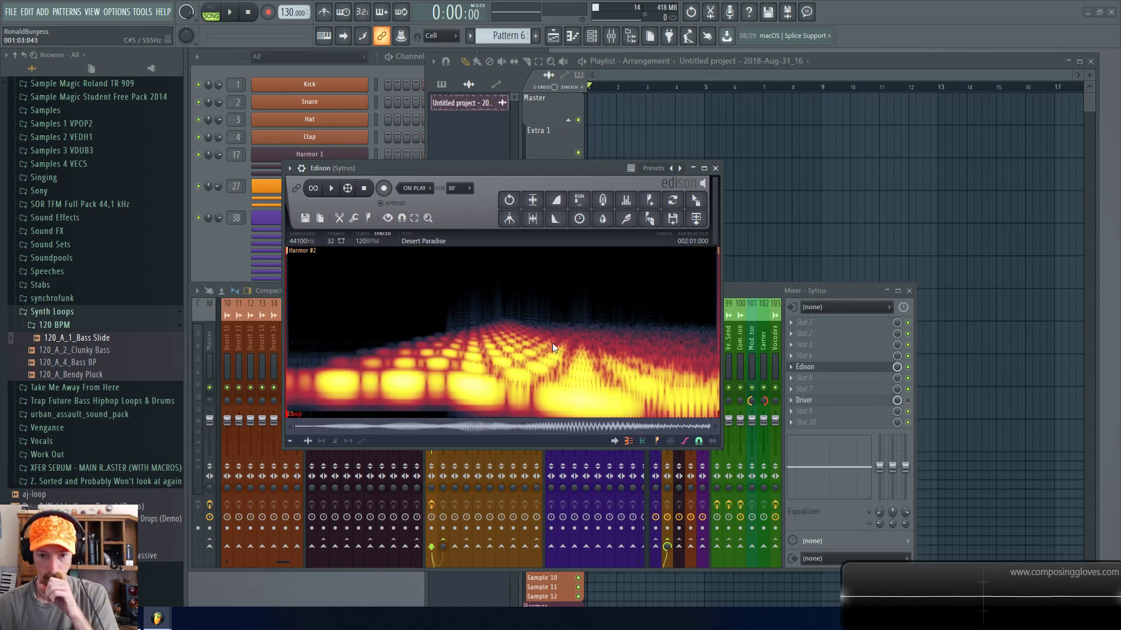
{"action": "key", "text": "space"}
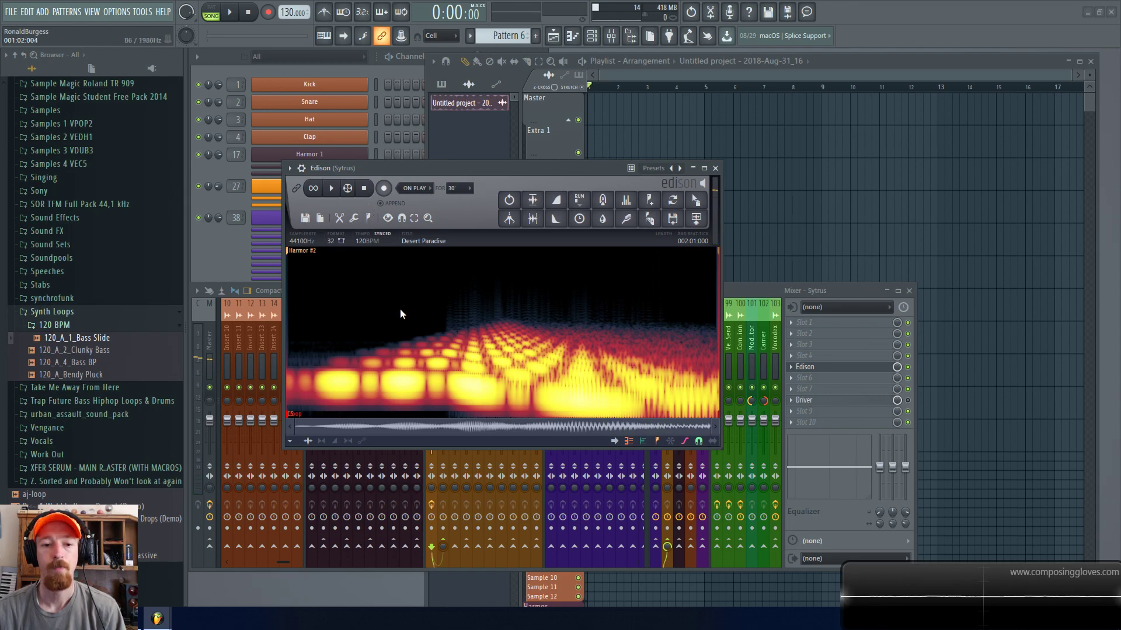
{"action": "left_click", "coordinate": [387, 217]}
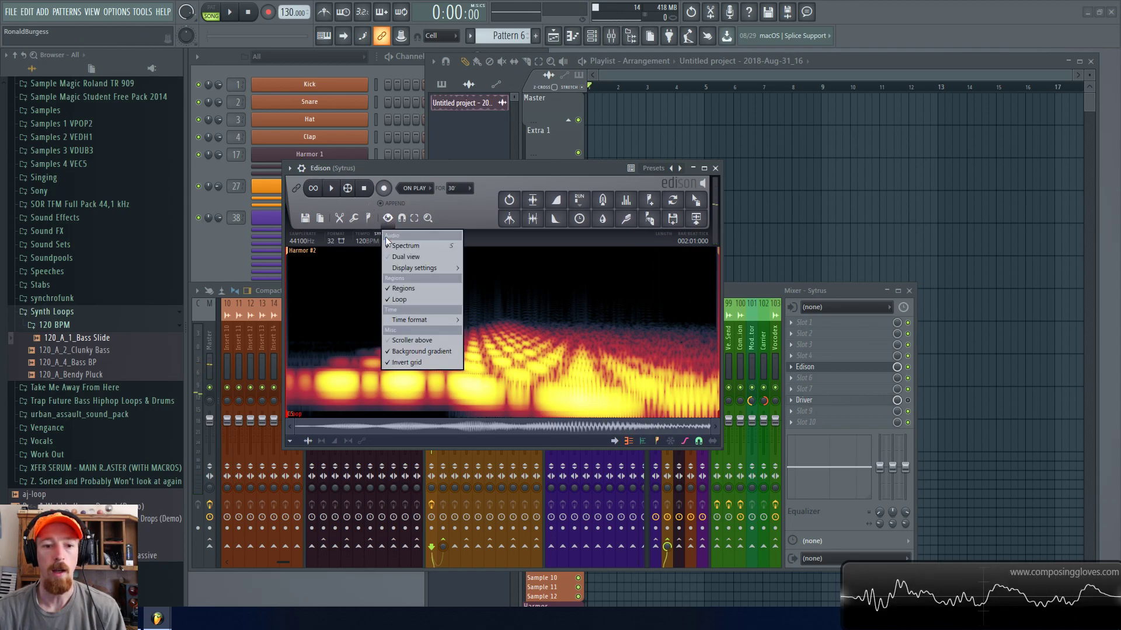
{"action": "left_click", "coordinate": [392, 245]}
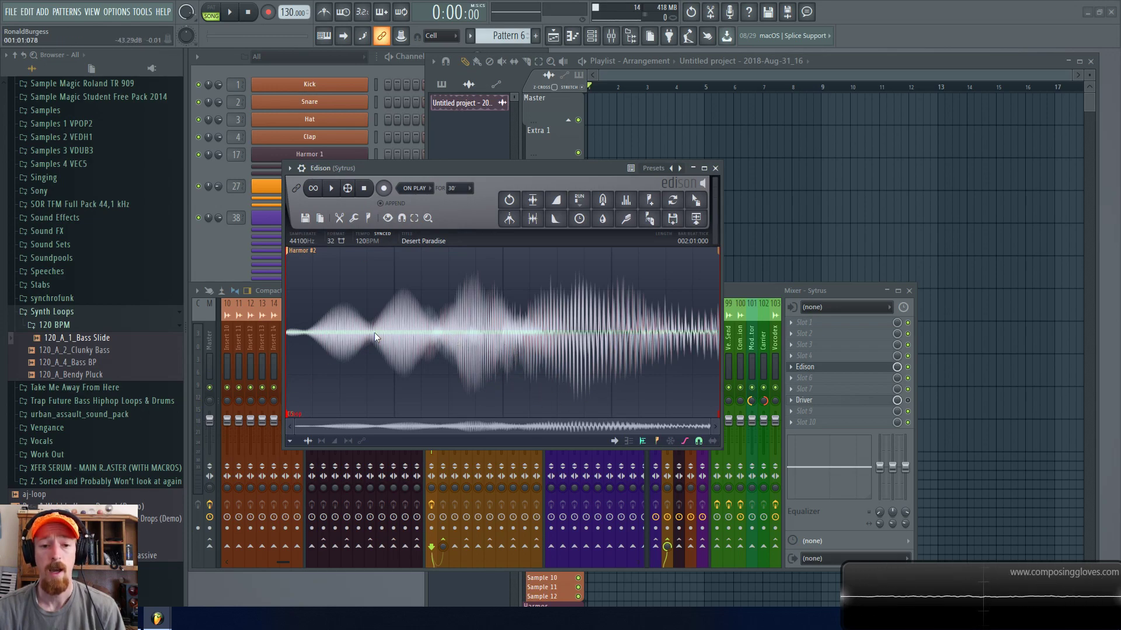
Select an early region of the bass loop, enable Slave playback to host, and play it
{"action": "left_click_drag", "start_coordinate": [380, 321], "coordinate": [413, 324]}
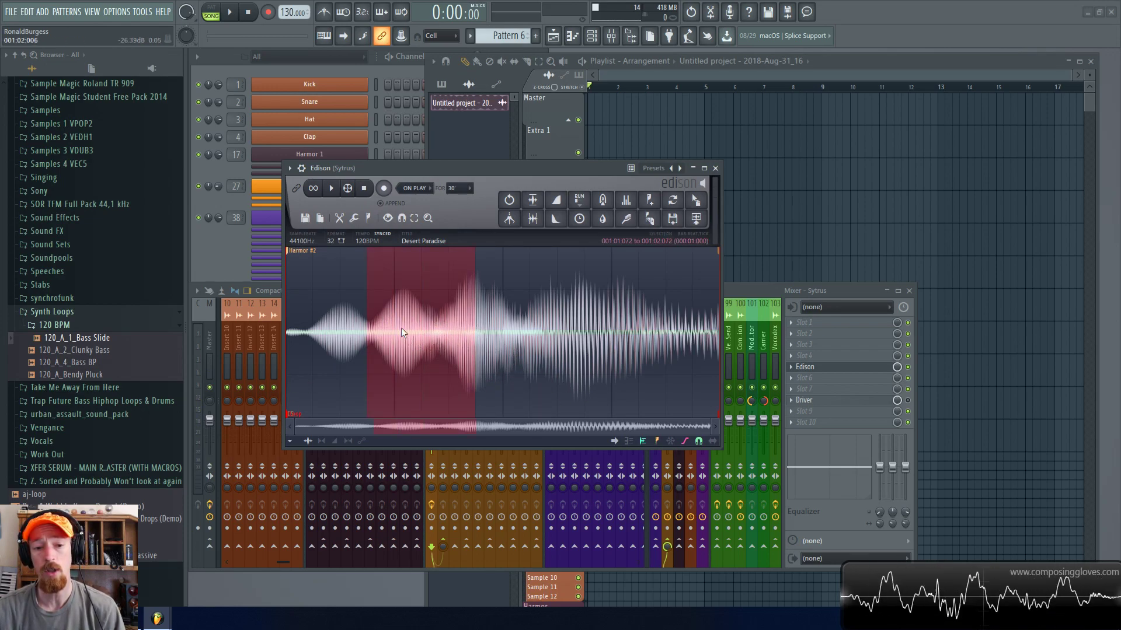
{"action": "key", "text": "space"}
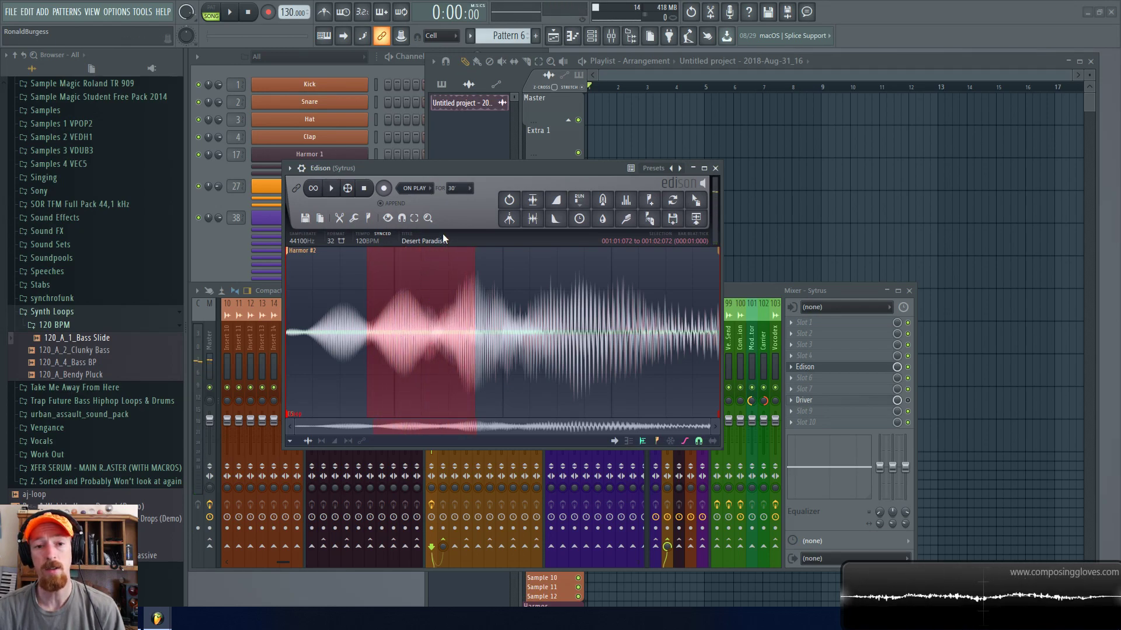
{"action": "left_click_drag", "start_coordinate": [475, 169], "coordinate": [464, 172]}
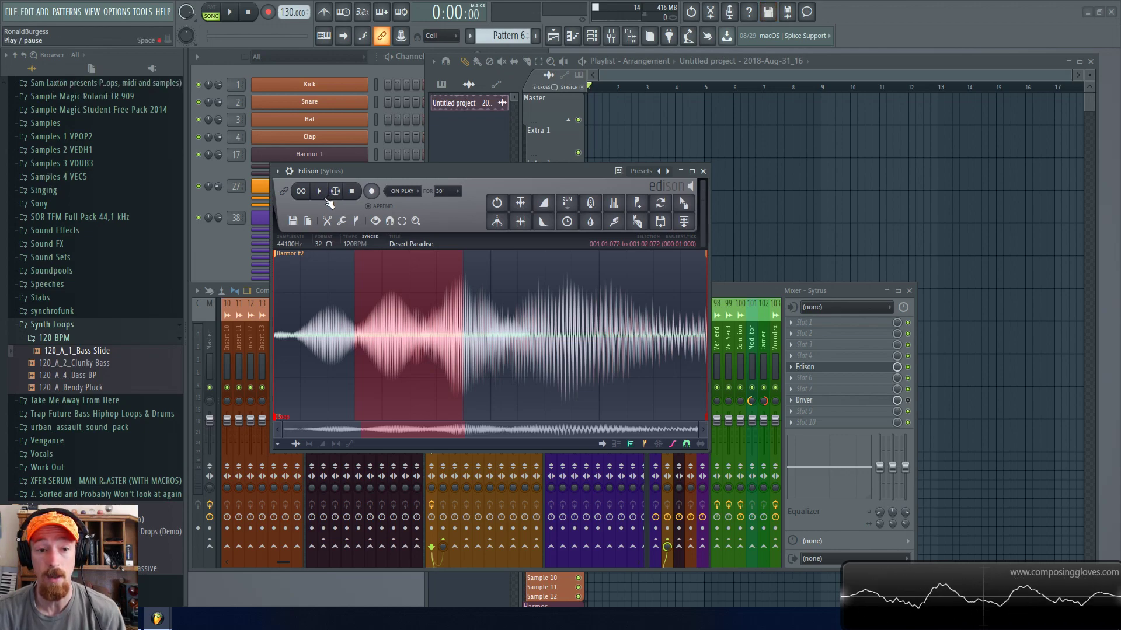
{"action": "left_click", "coordinate": [290, 194]}
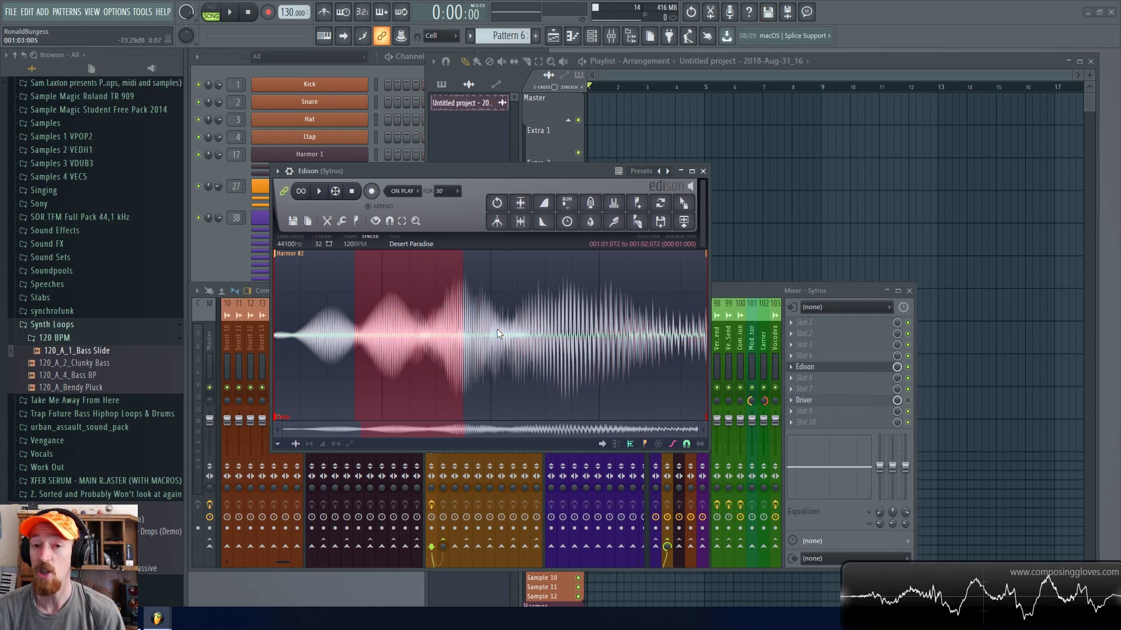
{"action": "key", "text": "space"}
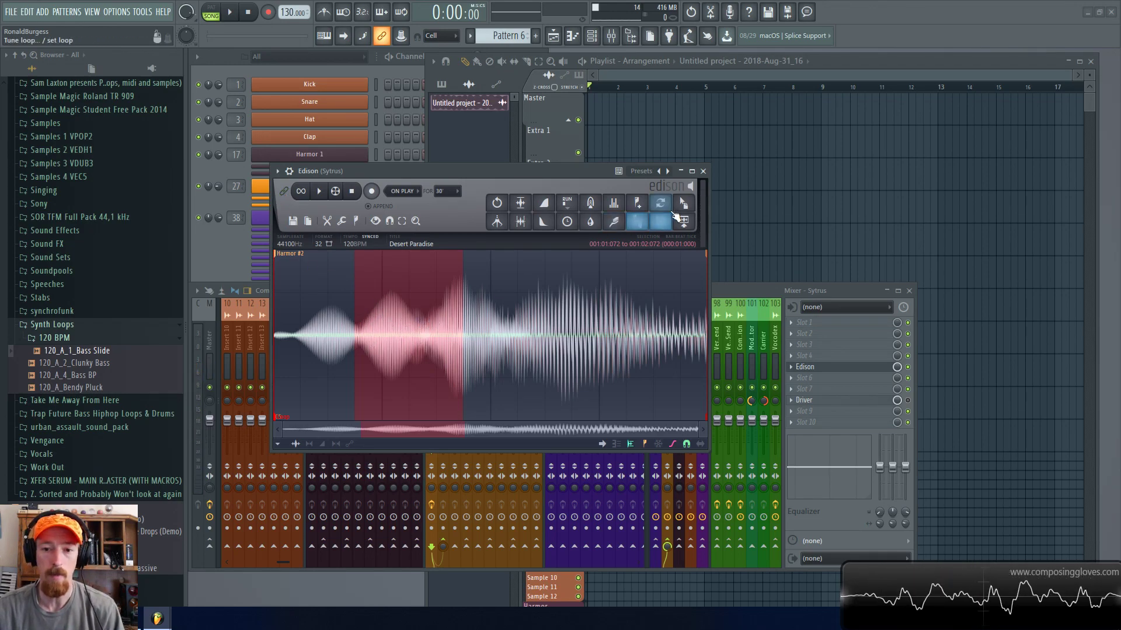
Place the slice in the Playlist as 120_A_1_Bass Slide_2, then delete Edison's sample
{"action": "left_click_drag", "start_coordinate": [683, 204], "coordinate": [613, 133]}
{"action": "right_click", "coordinate": [613, 133]}
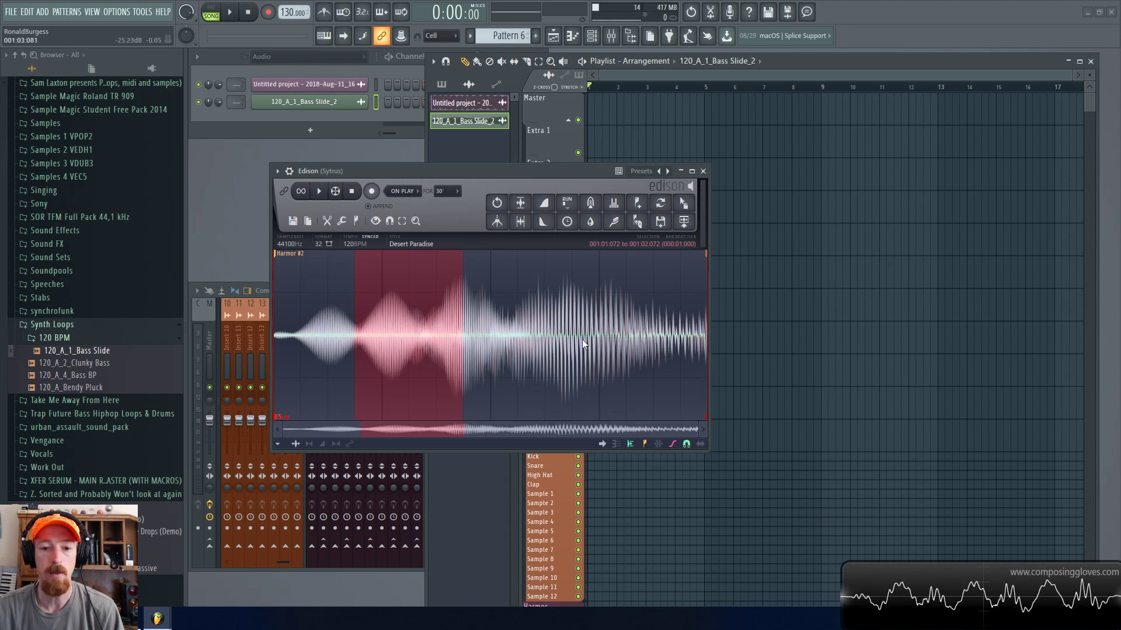
{"action": "double_click", "coordinate": [513, 346]}
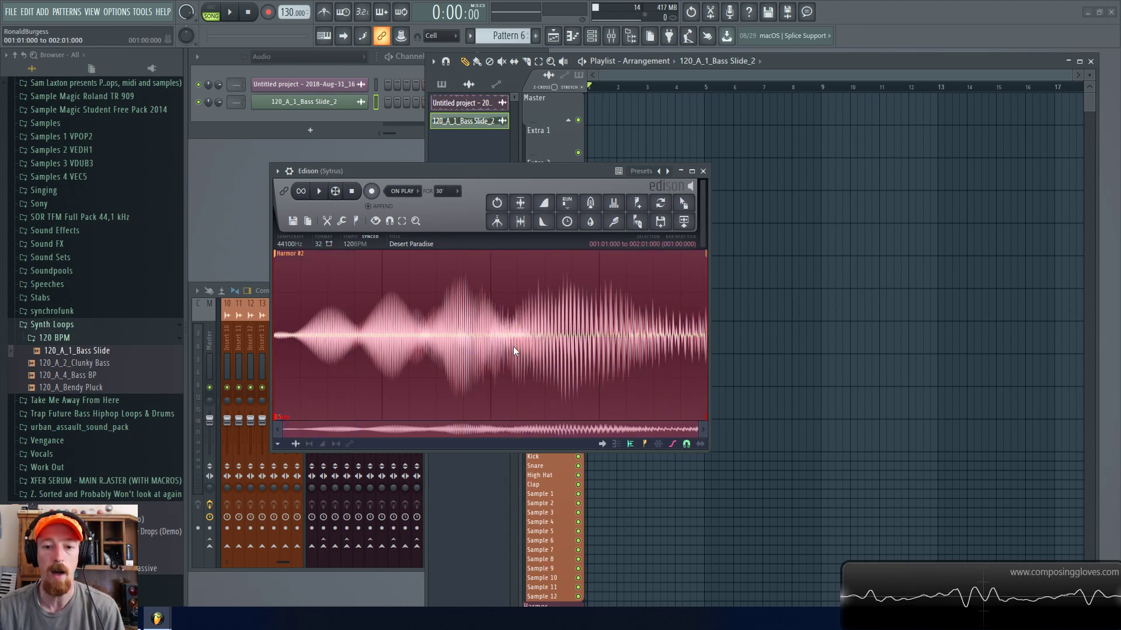
{"action": "key", "text": "Delete"}
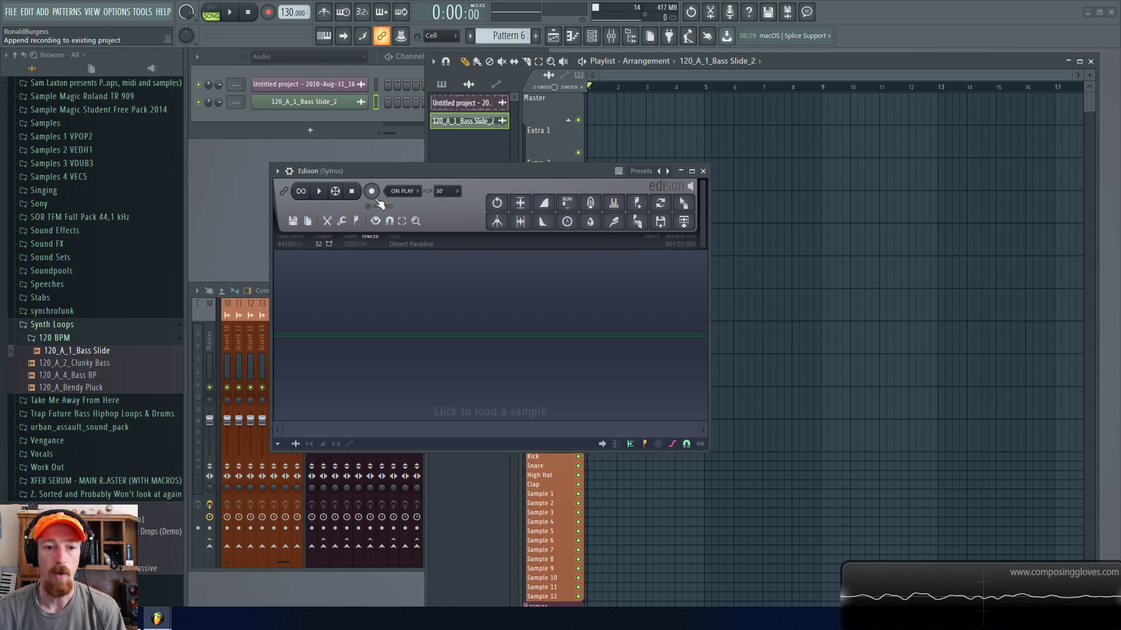
Set the Channel rack filter to All and arm Edison's On Play recording
{"action": "left_click", "coordinate": [309, 58]}
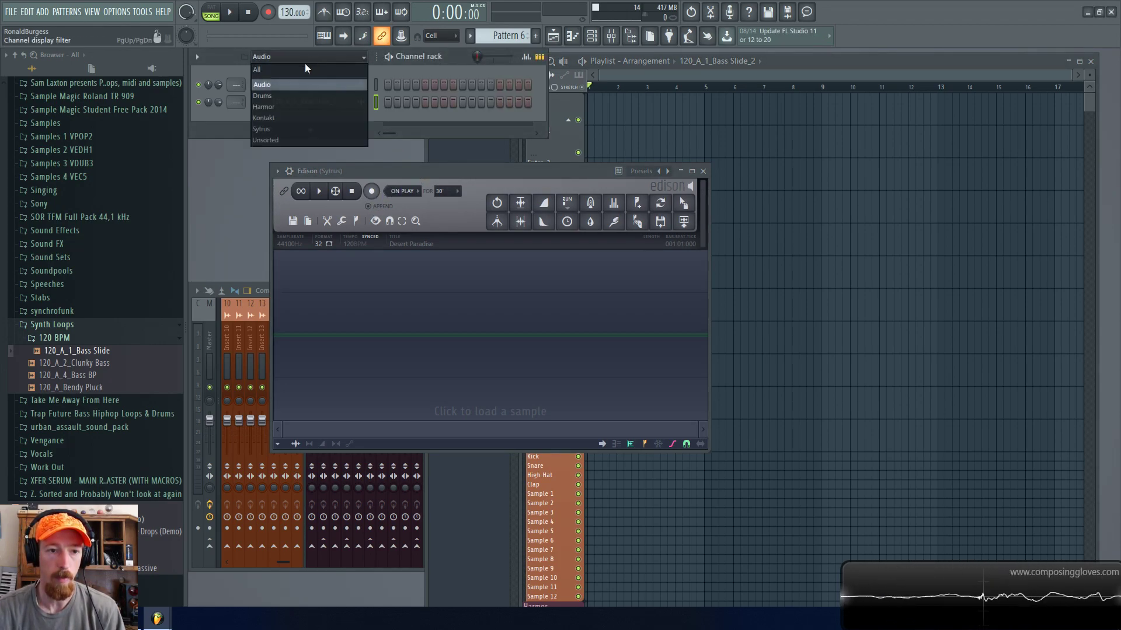
{"action": "left_click", "coordinate": [293, 69]}
{"action": "left_click", "coordinate": [371, 191]}
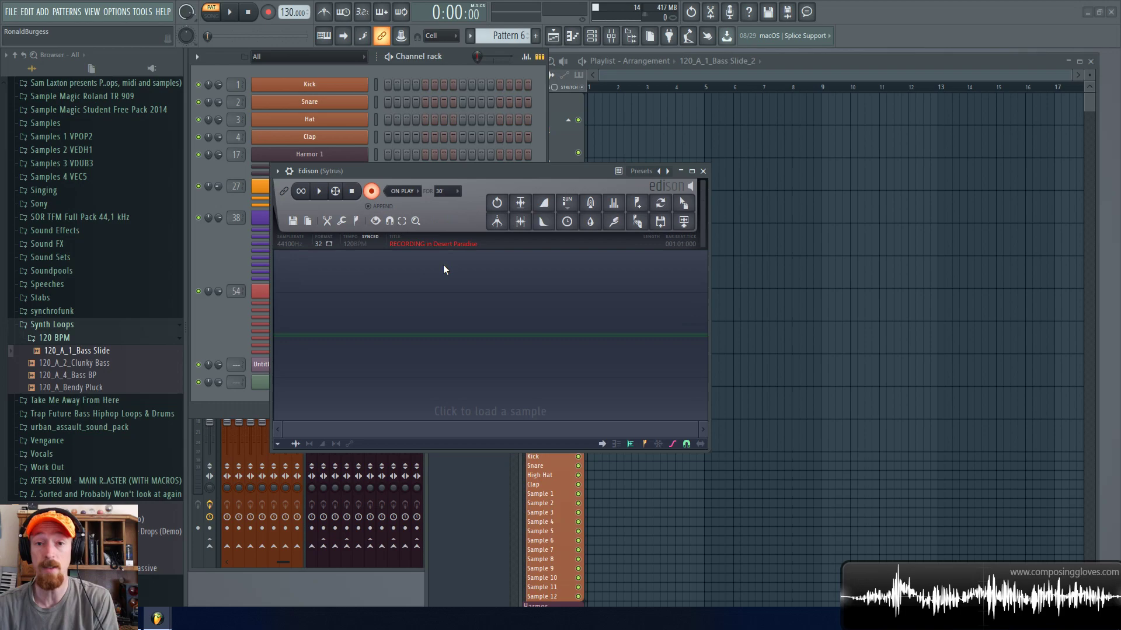
{"action": "left_click", "coordinate": [371, 191]}
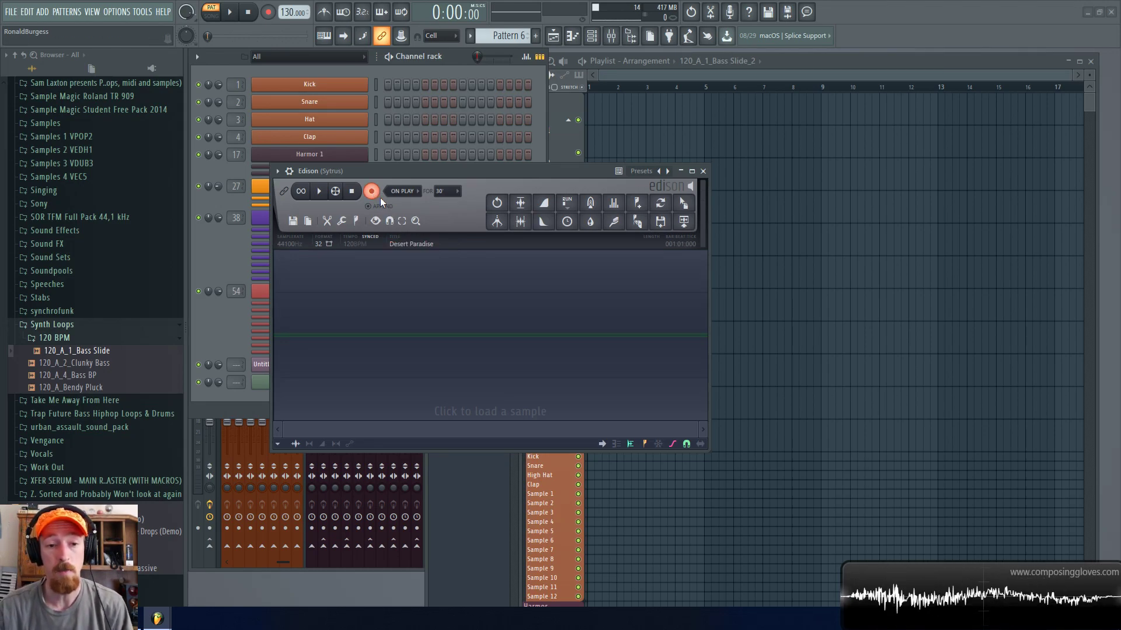
{"action": "left_click", "coordinate": [372, 191]}
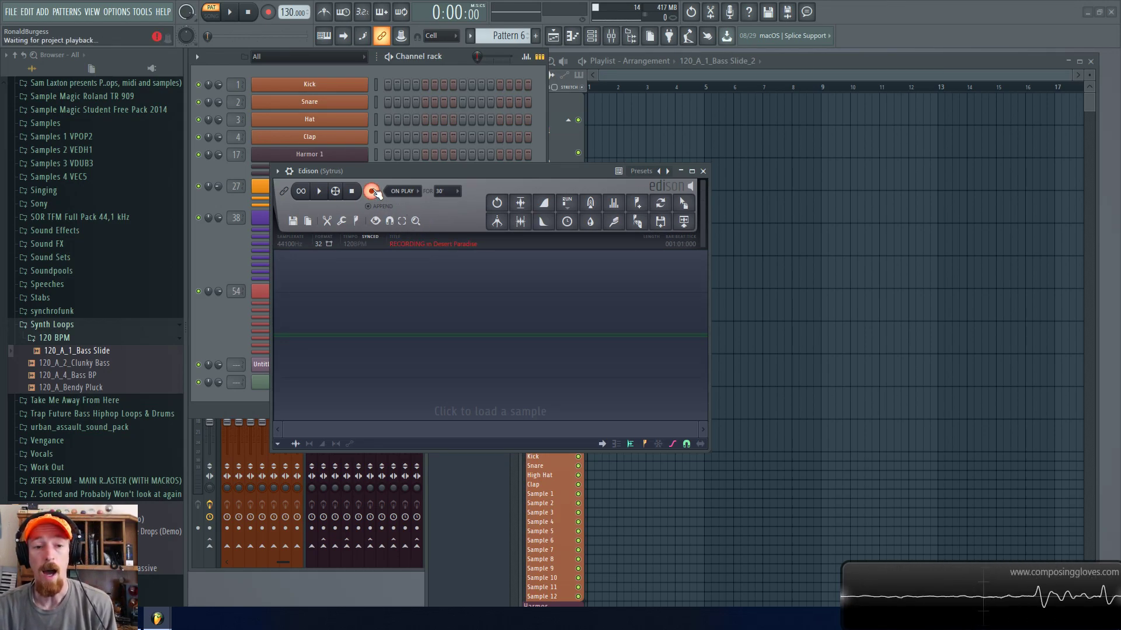
{"action": "left_click_drag", "start_coordinate": [444, 172], "coordinate": [433, 208]}
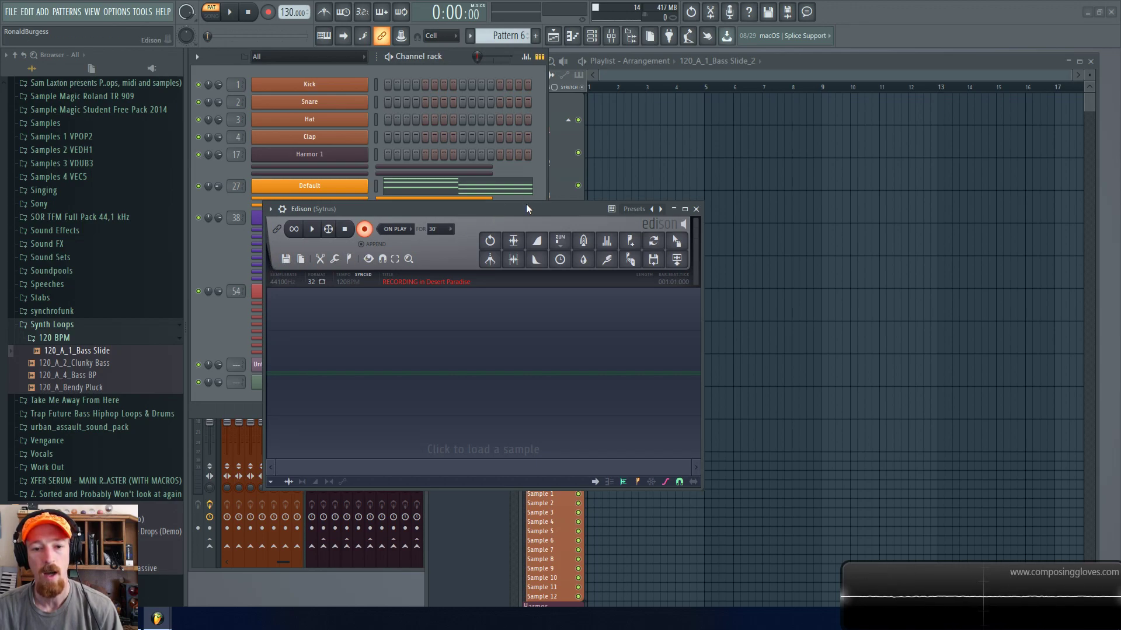
Bring the Playlist forward and play the project so Edison records from a Song jump marker
{"action": "left_click", "coordinate": [686, 70]}
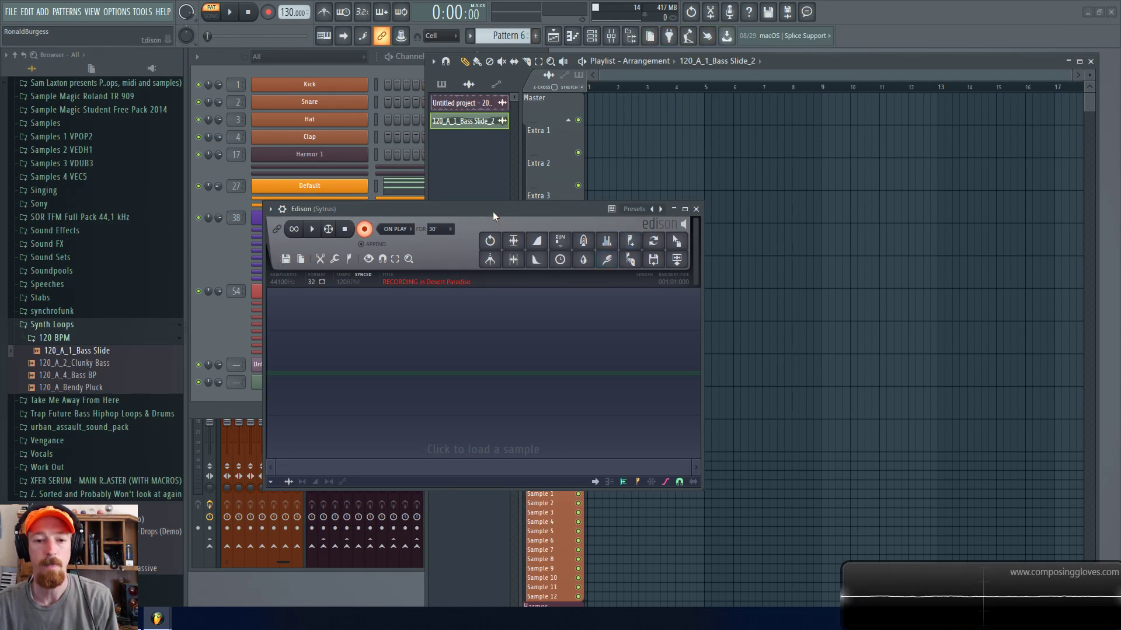
{"action": "left_click", "coordinate": [364, 230]}
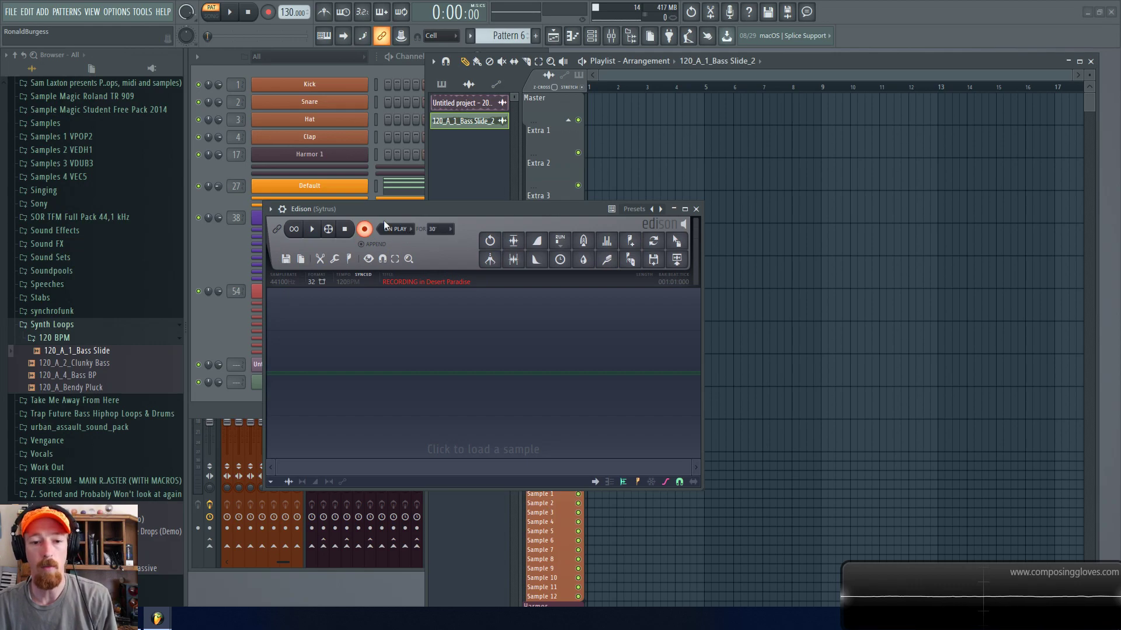
{"action": "left_click", "coordinate": [231, 16]}
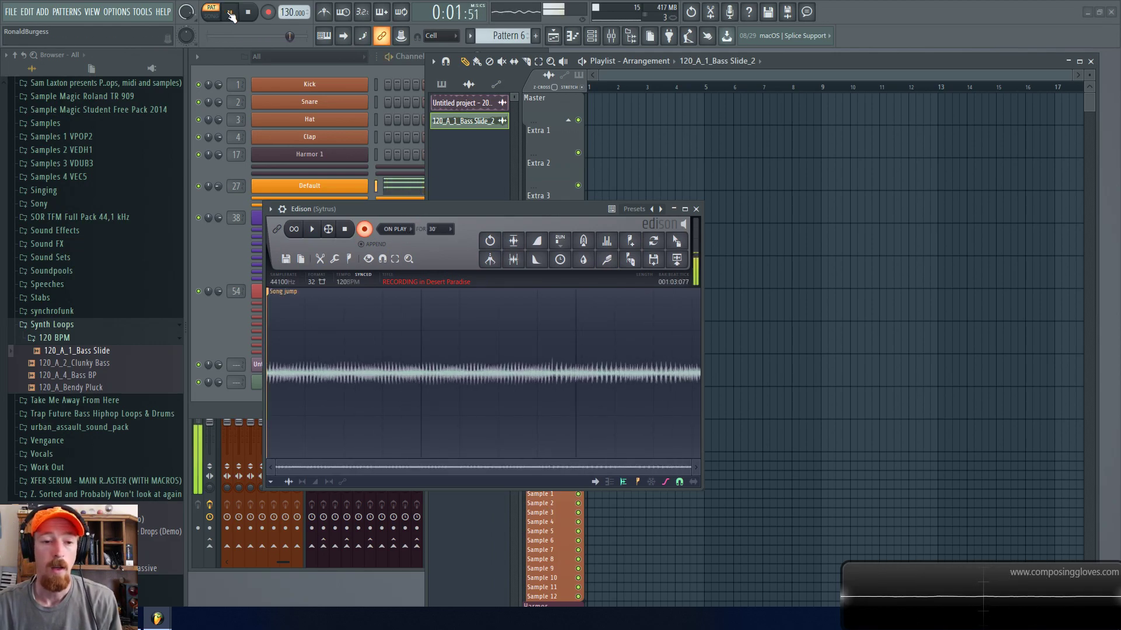
Restart playback and record a roughly 3-second take with two Song jump markers into Edison
{"action": "key", "text": "space"}
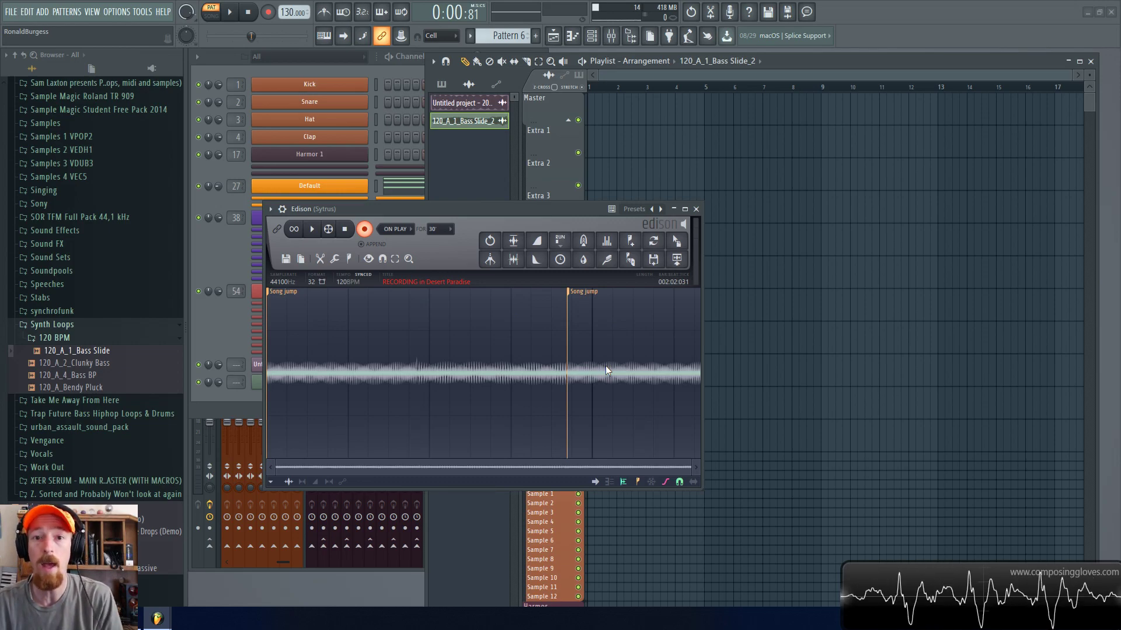
{"action": "left_click", "coordinate": [233, 12]}
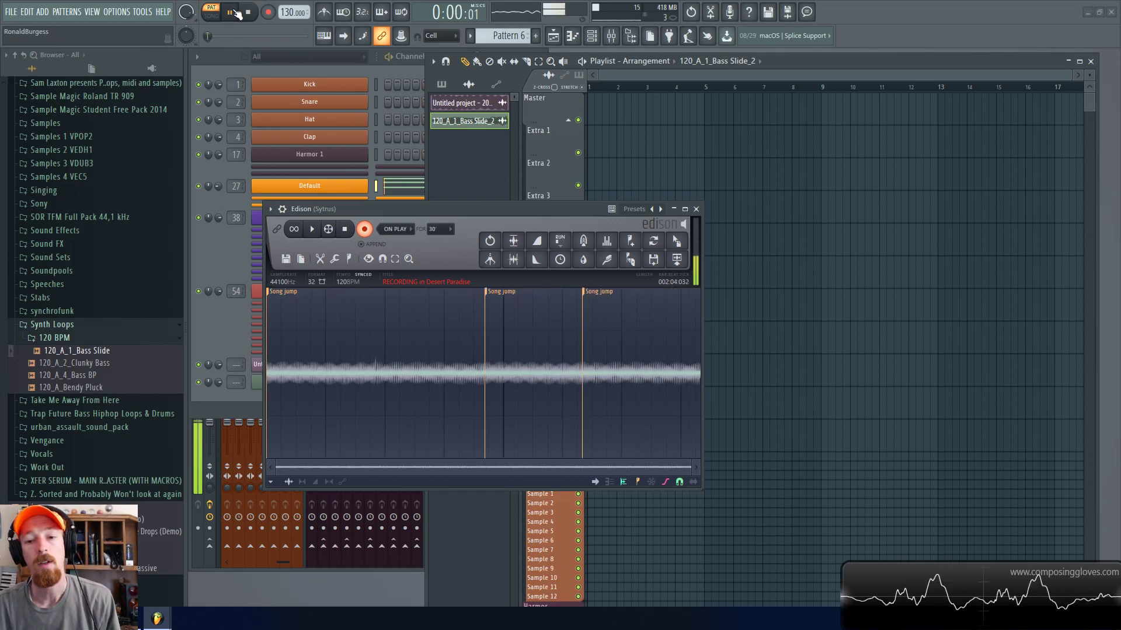
{"action": "left_click", "coordinate": [233, 12]}
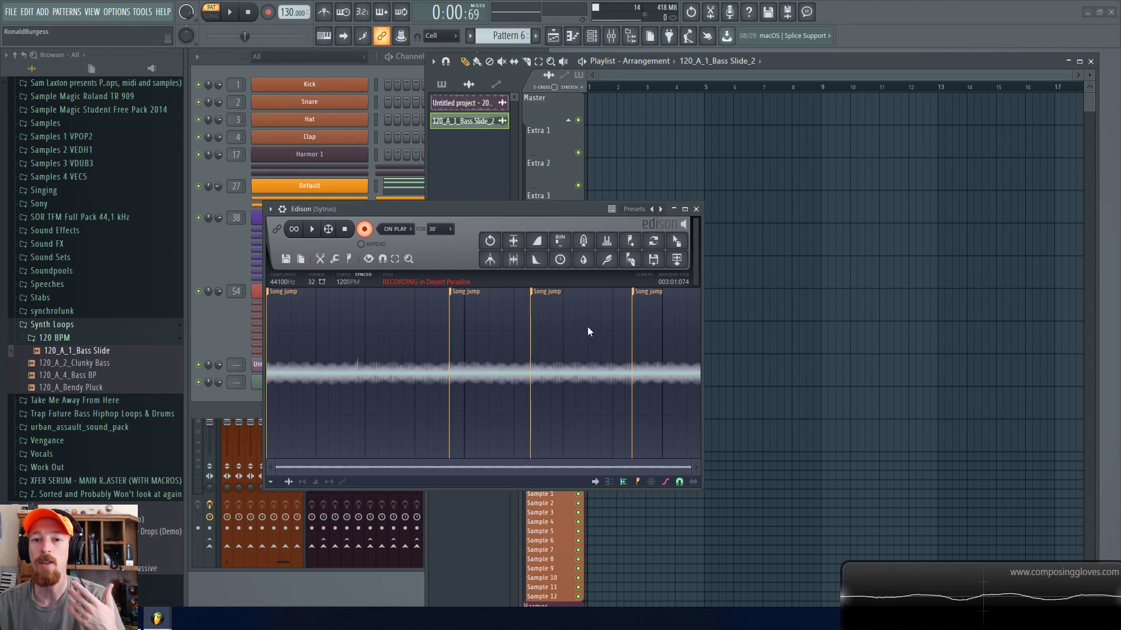
{"action": "key", "text": "space"}
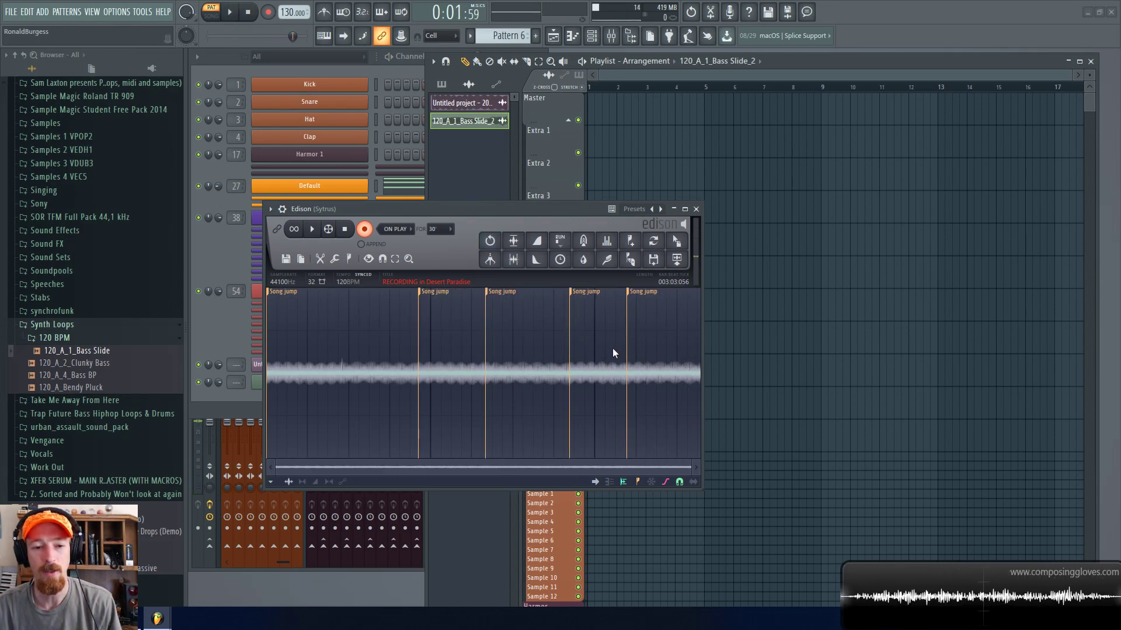
{"action": "left_click", "coordinate": [365, 231]}
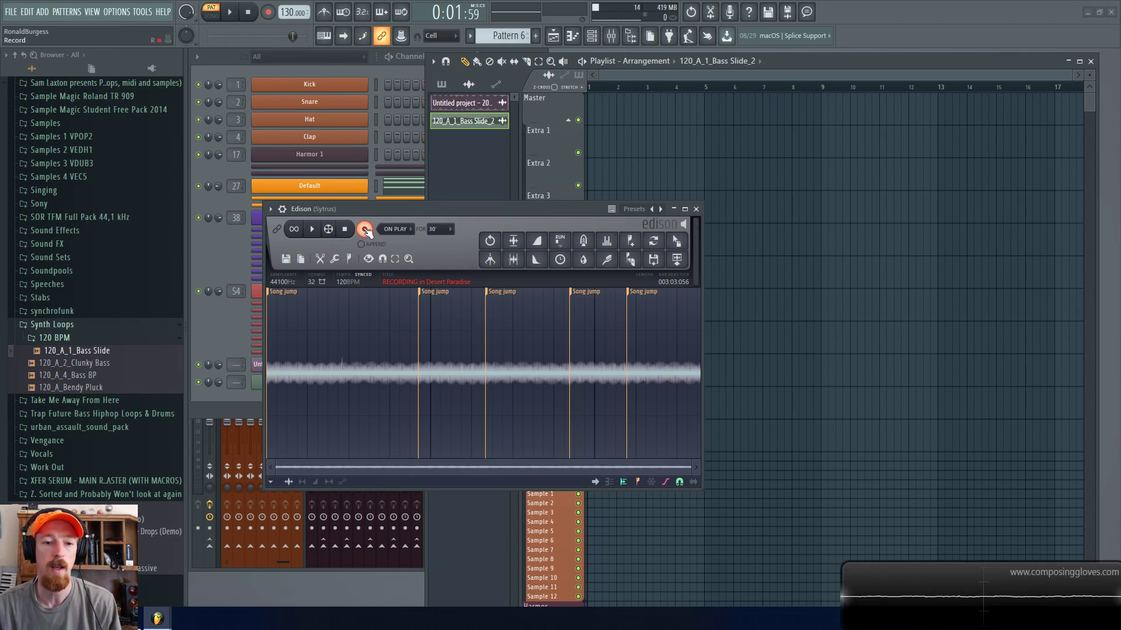
{"action": "left_click", "coordinate": [364, 231]}
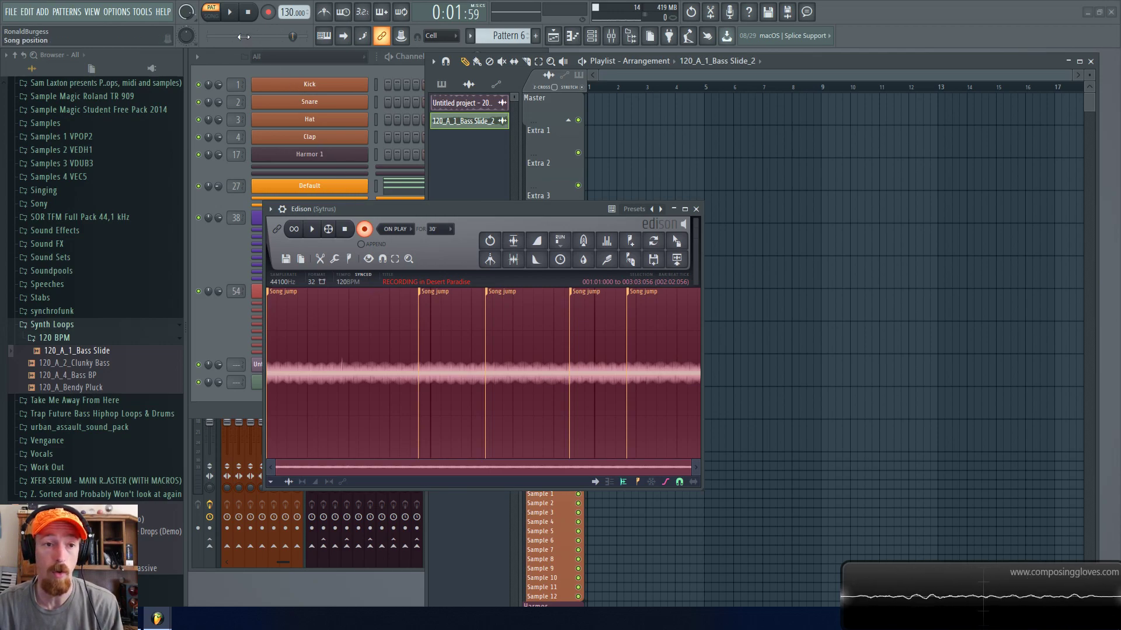
{"action": "left_click", "coordinate": [230, 13]}
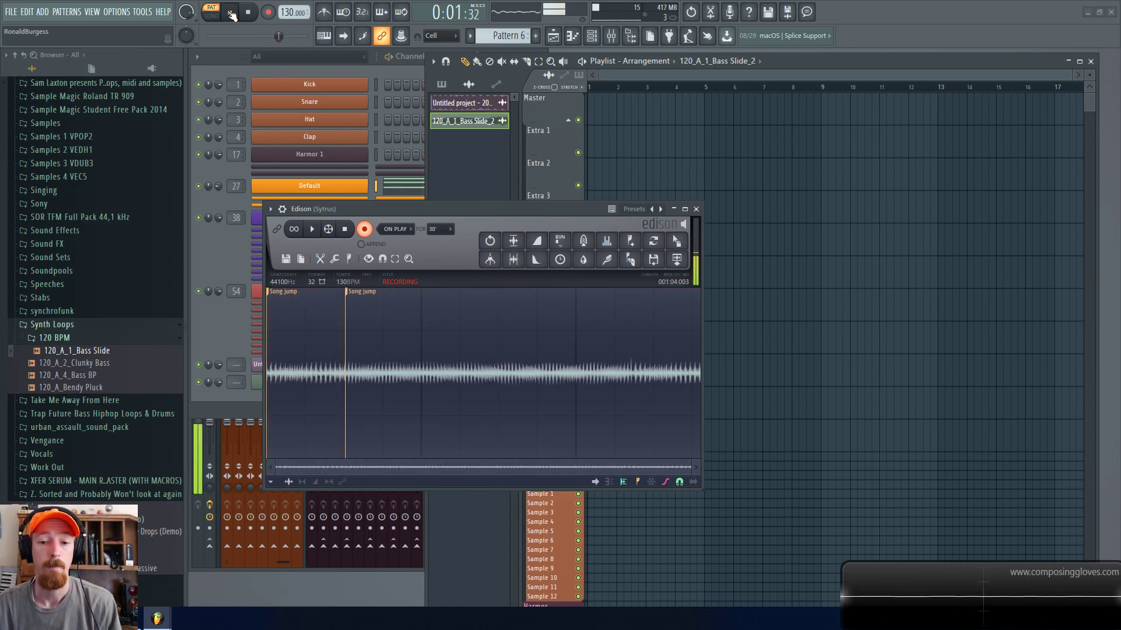
{"action": "left_click", "coordinate": [231, 13]}
{"action": "left_click", "coordinate": [365, 228]}
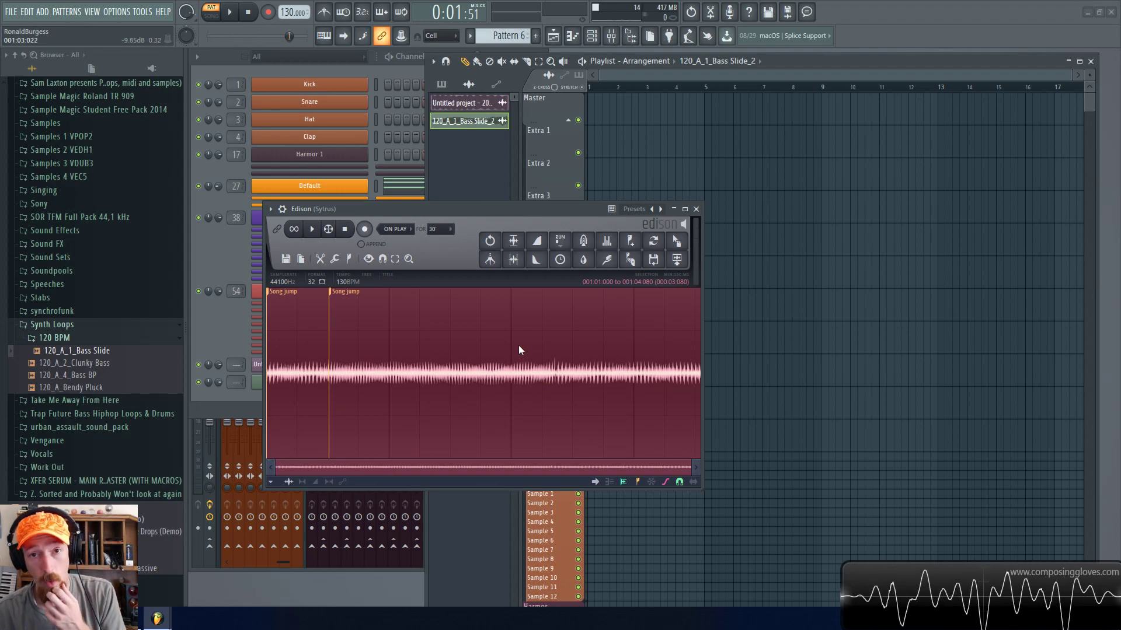
Undo the new Edison recording with Ctrl+Z to clear it
{"action": "key", "text": "ctrl+z"}
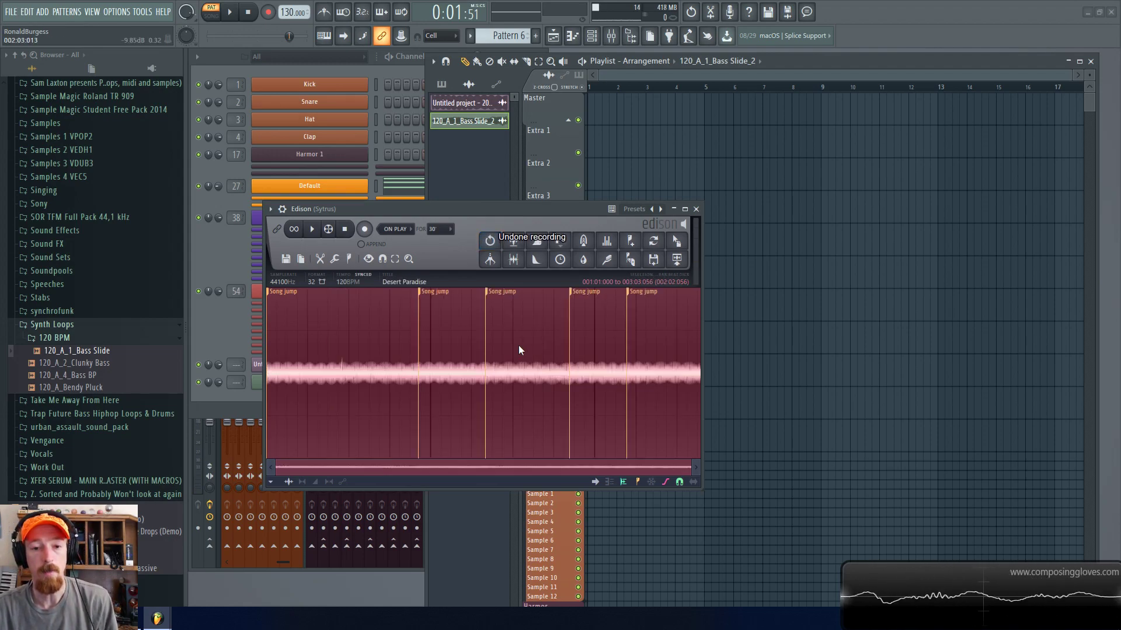
{"action": "key", "text": "ctrl+z"}
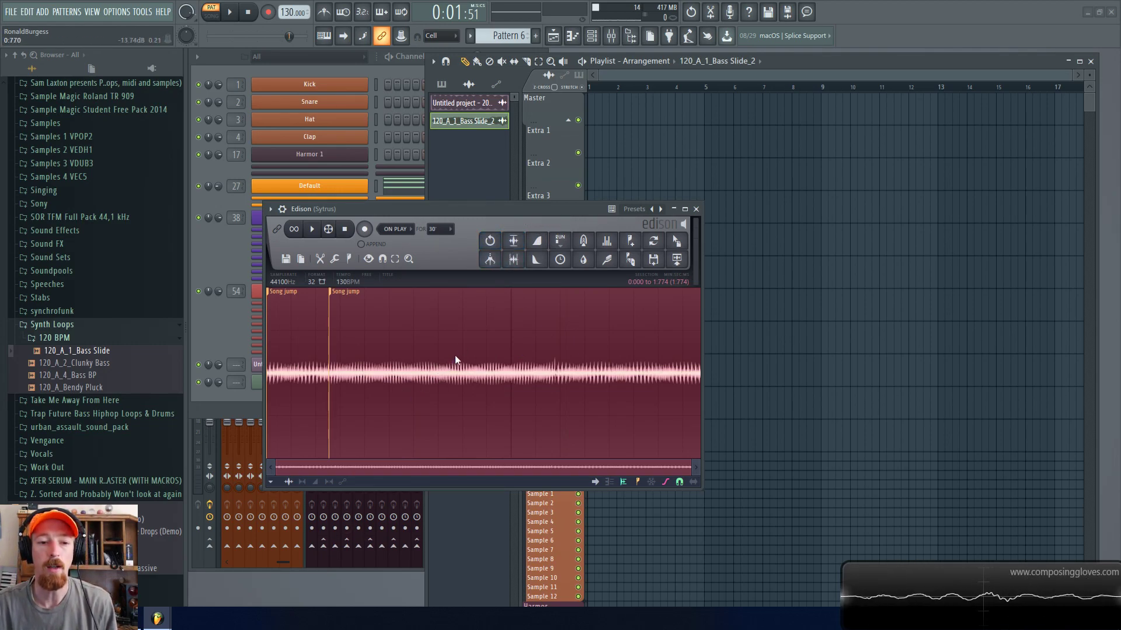
{"action": "key", "text": "ctrl+z"}
{"action": "key", "text": "ctrl+z"}
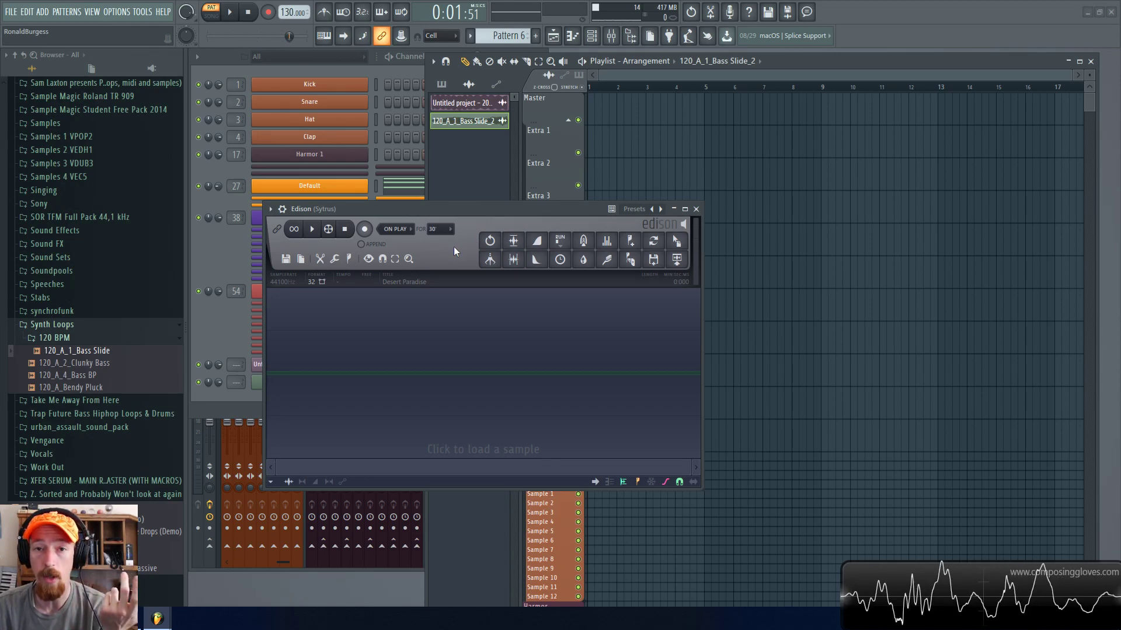
View Edison's undo history, then close the history list
{"action": "right_click", "coordinate": [483, 242]}
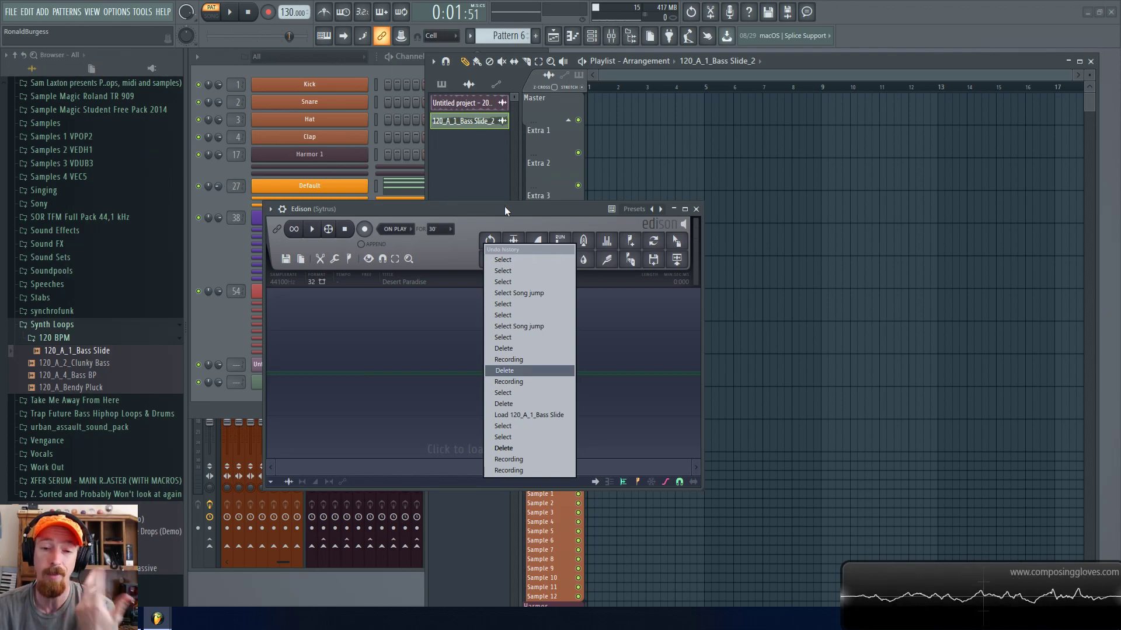
{"action": "left_click_drag", "start_coordinate": [505, 207], "coordinate": [537, 205]}
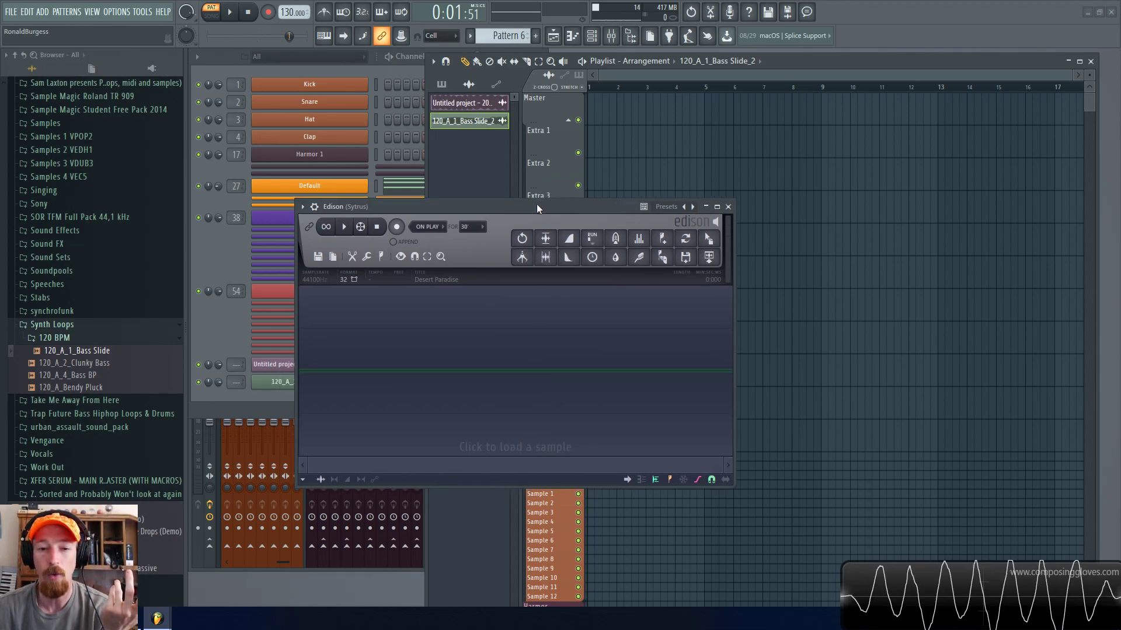
{"action": "left_click", "coordinate": [522, 238]}
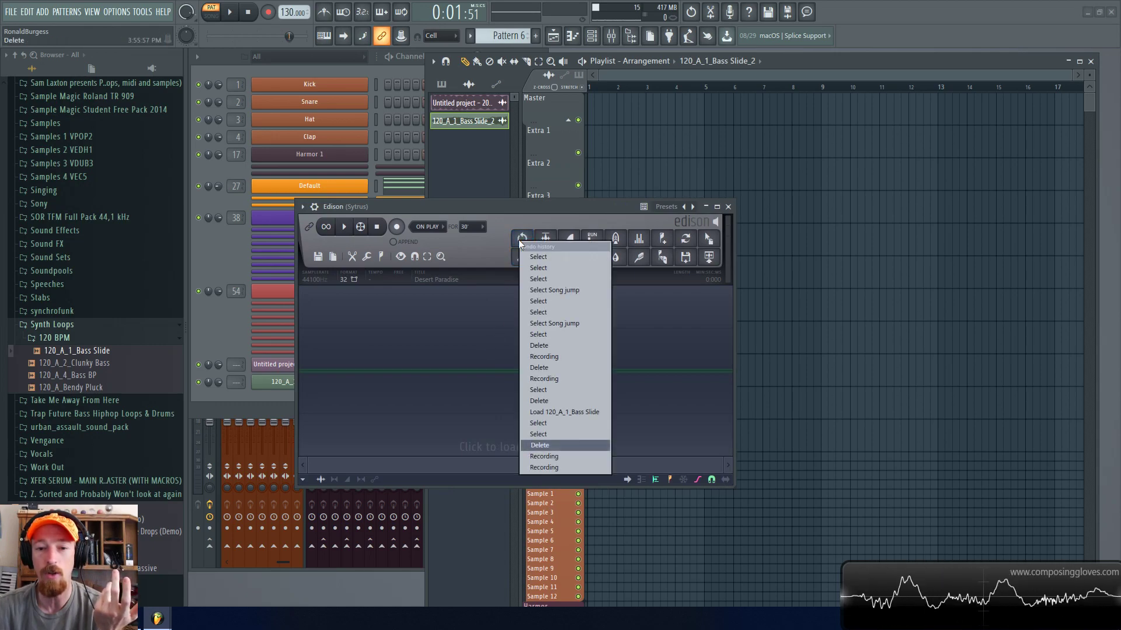
{"action": "left_click", "coordinate": [500, 201]}
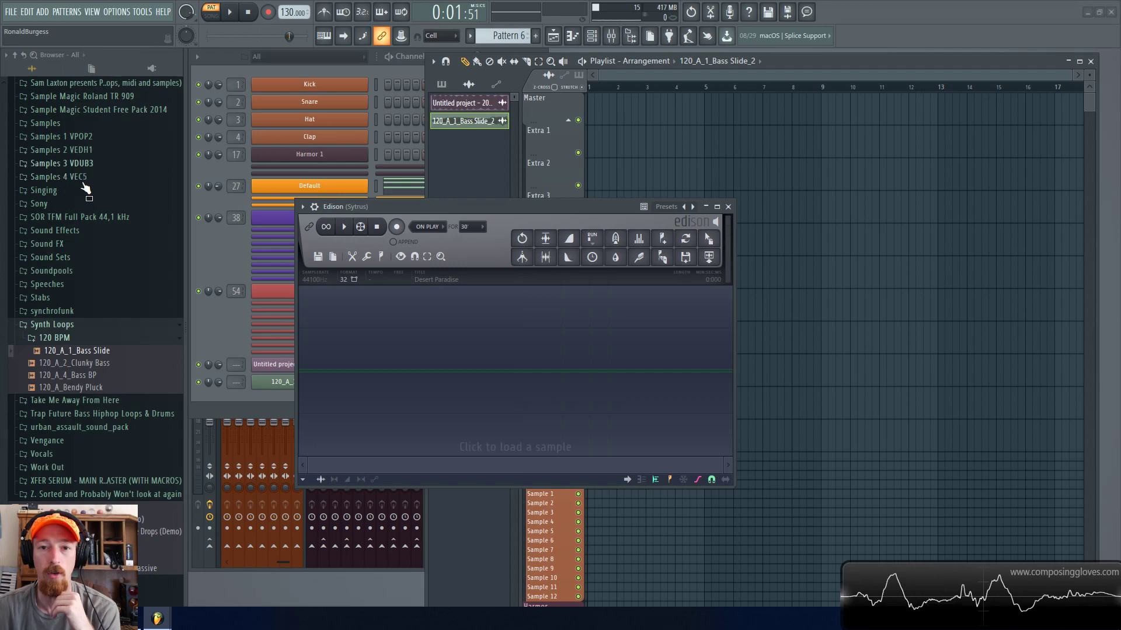
Turn on APPEND and arm the empty Edison to record on project playback
{"action": "left_click", "coordinate": [392, 242]}
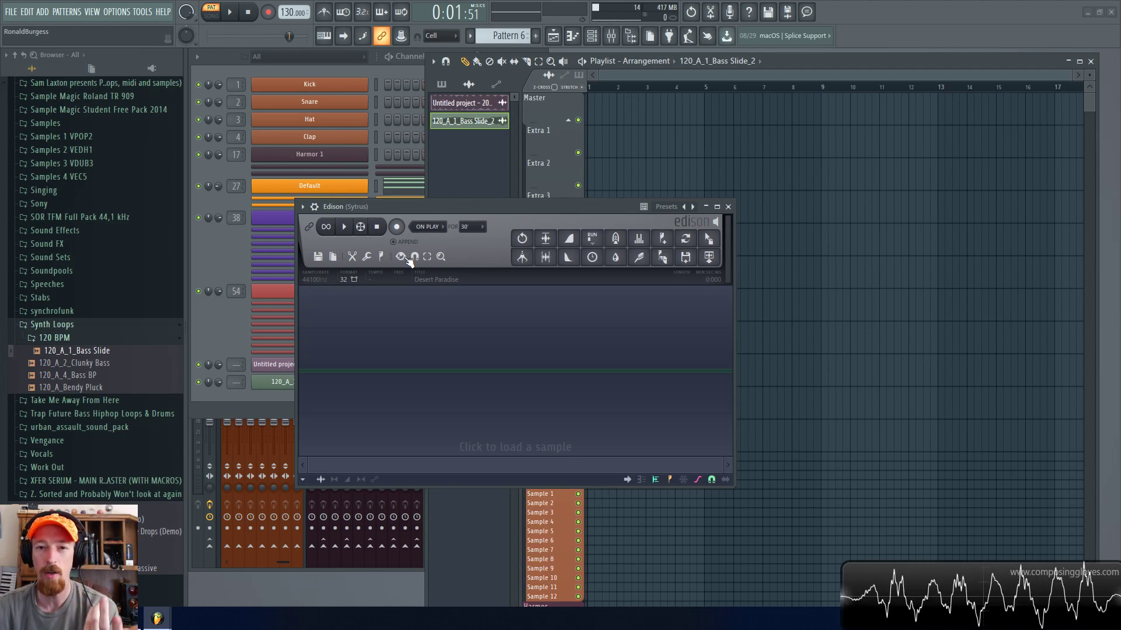
{"action": "left_click_drag", "start_coordinate": [514, 207], "coordinate": [495, 225]}
{"action": "left_click", "coordinate": [379, 239]}
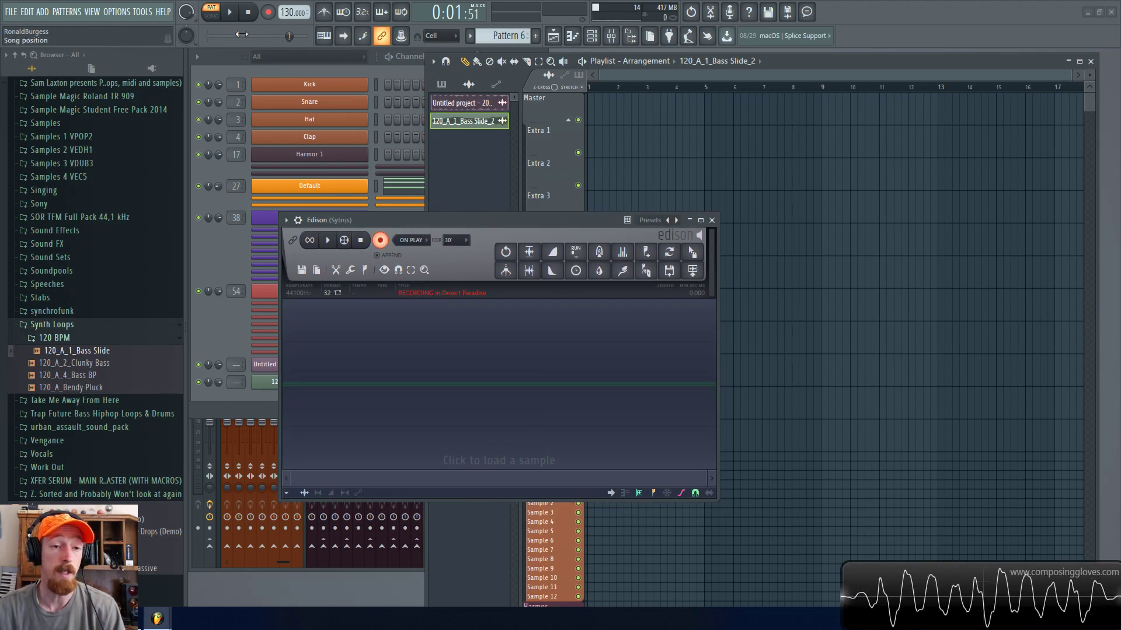
Play the project to record an Edison take, then browse Edison's Edit and Tools menus
{"action": "left_click", "coordinate": [230, 12]}
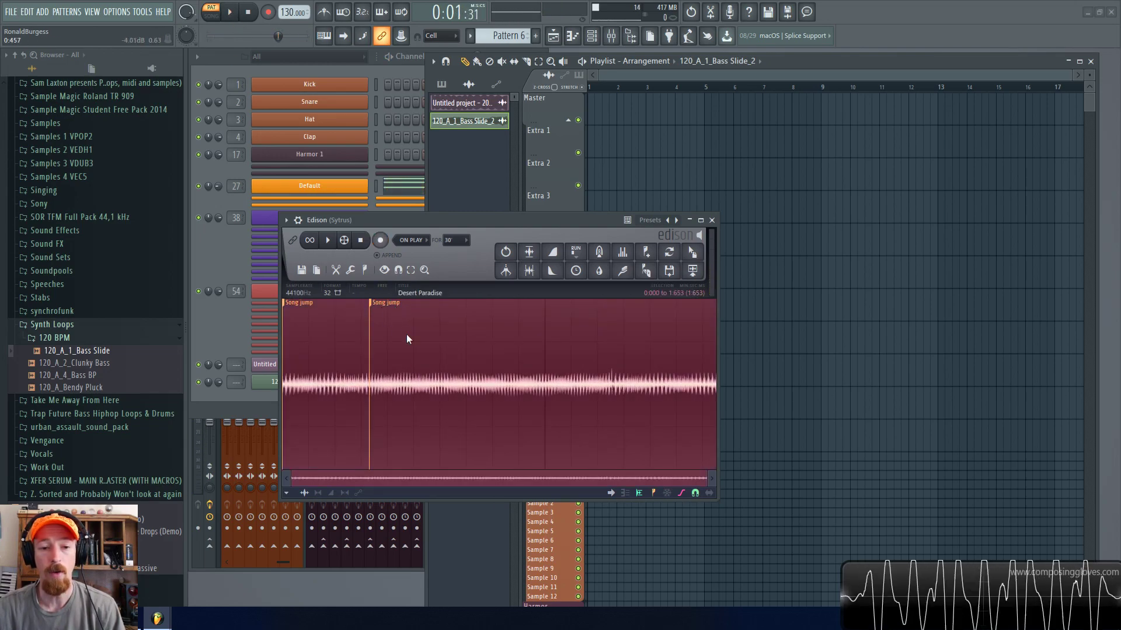
{"action": "left_click", "coordinate": [336, 270]}
{"action": "left_click", "coordinate": [352, 271]}
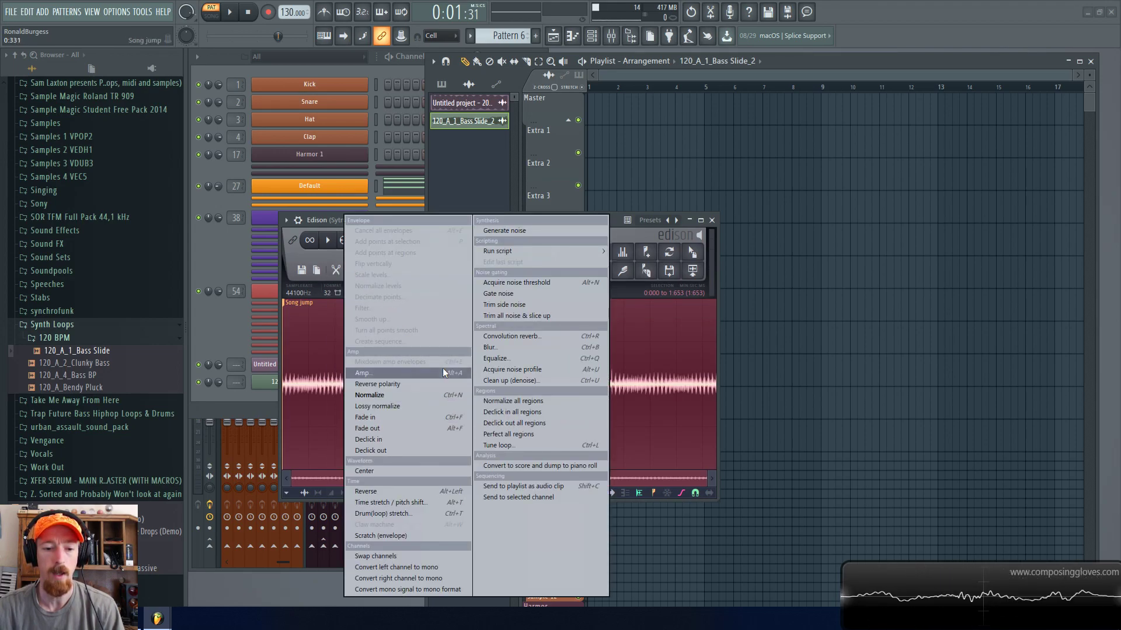
Trim the selection to 1.500, restore it to the full 1.653, and loop playback
{"action": "left_click", "coordinate": [675, 358]}
{"action": "left_click", "coordinate": [656, 313]}
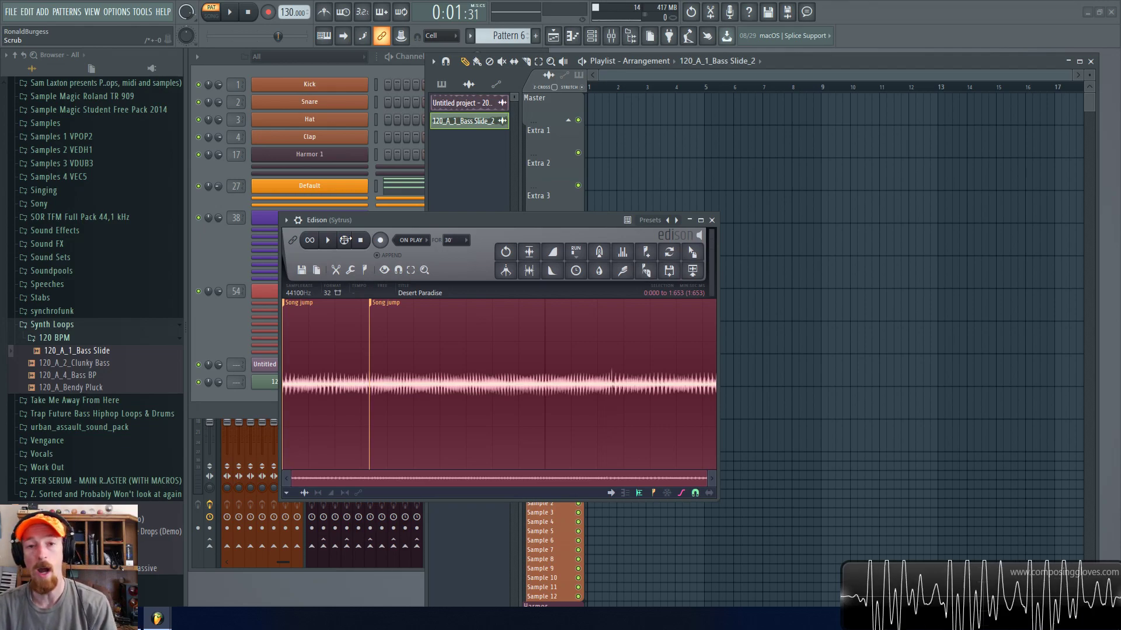
{"action": "left_click", "coordinate": [345, 240]}
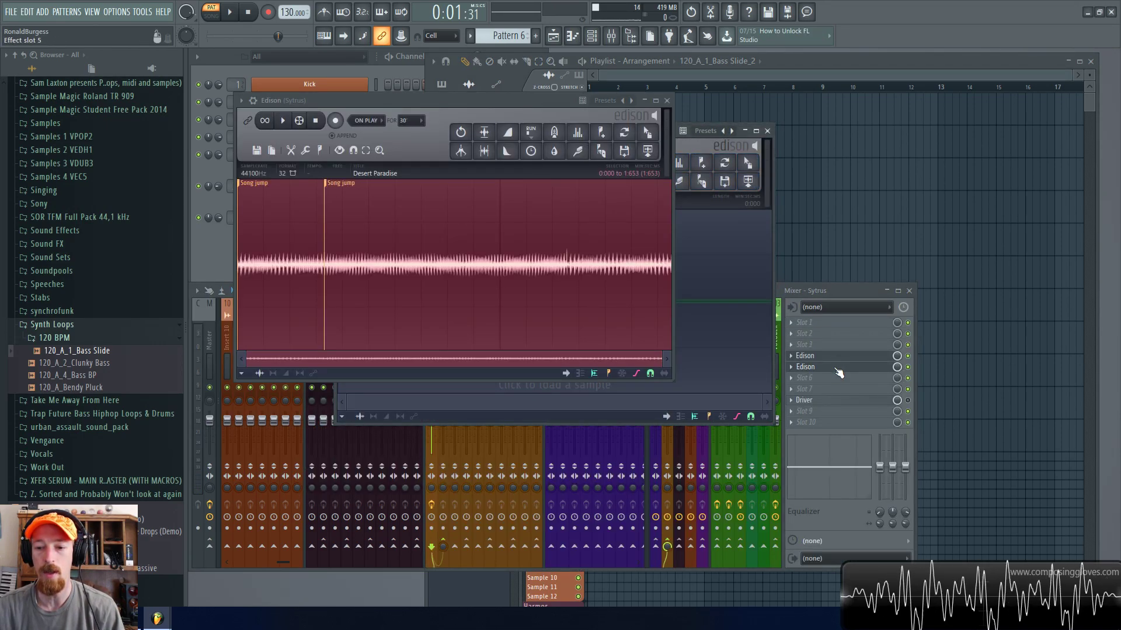
Move the Edison from mixer slot 5 to slot 6 and rename slot 4 'Edison 1'
{"action": "left_click_drag", "start_coordinate": [839, 371], "coordinate": [836, 382]}
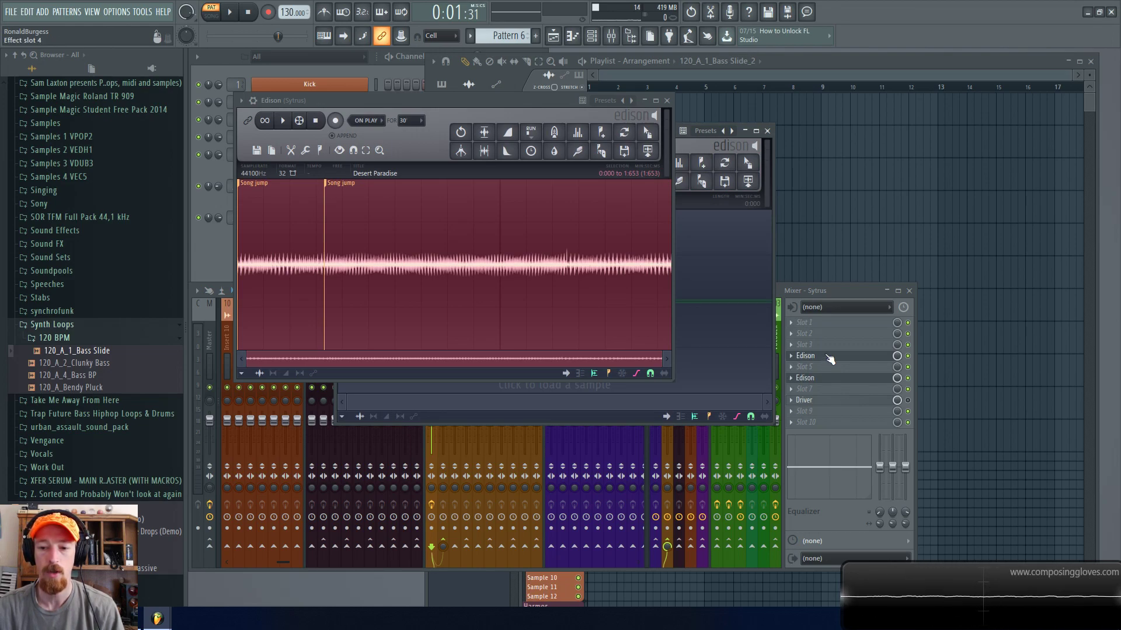
{"action": "left_click", "coordinate": [825, 356]}
{"action": "key", "text": "F2"}
{"action": "key", "text": "End"}
{"action": "key", "text": "Return"}
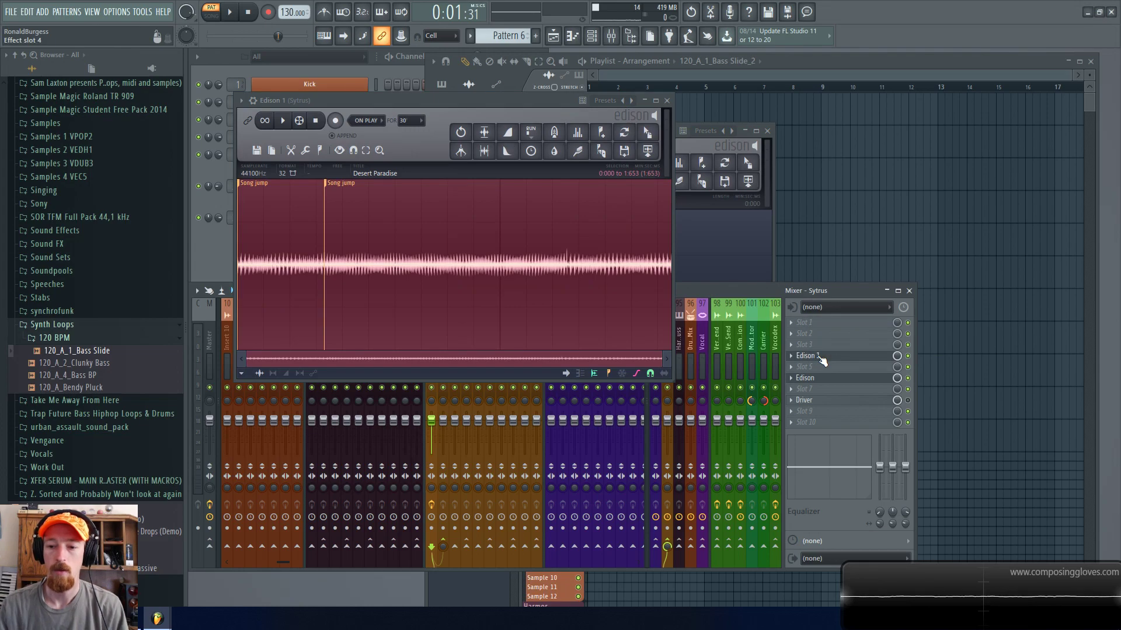
Open the slot 6 Edison, arrange both Edison windows side by side, and arm the second one to record
{"action": "left_click", "coordinate": [831, 380]}
{"action": "left_click_drag", "start_coordinate": [555, 98], "coordinate": [330, 70]}
{"action": "left_click_drag", "start_coordinate": [545, 128], "coordinate": [729, 140]}
{"action": "left_click", "coordinate": [618, 158]}
{"action": "left_click_drag", "start_coordinate": [260, 72], "coordinate": [302, 114]}
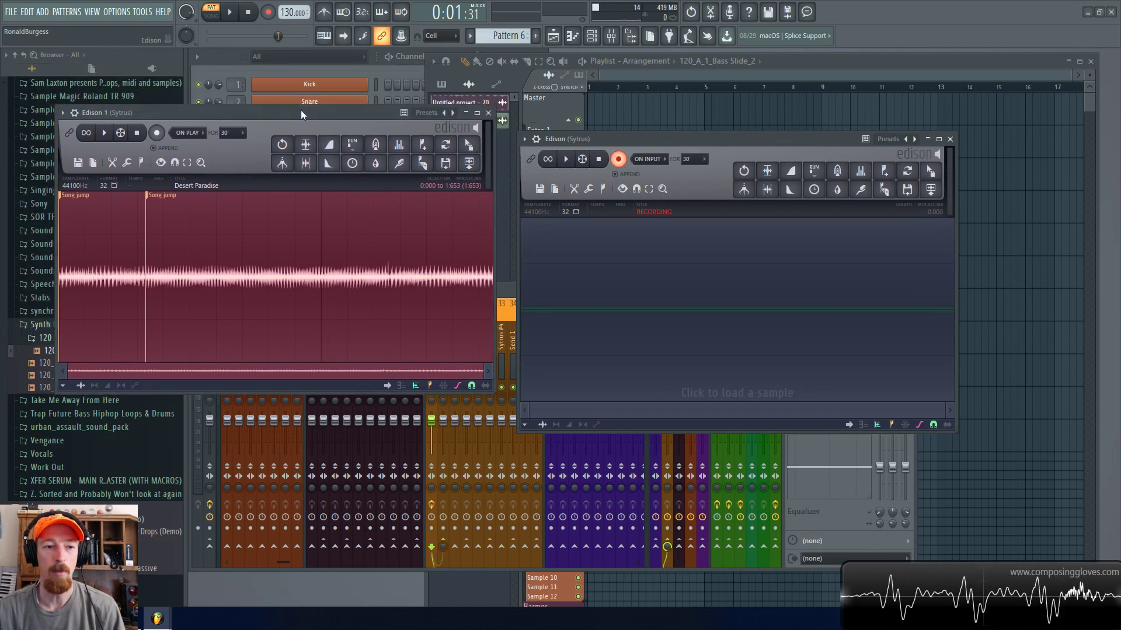
Scrub Edison 1's waveform at slowed speed into the second Edison, stopping at a 7.135-second take
{"action": "left_click", "coordinate": [121, 132]}
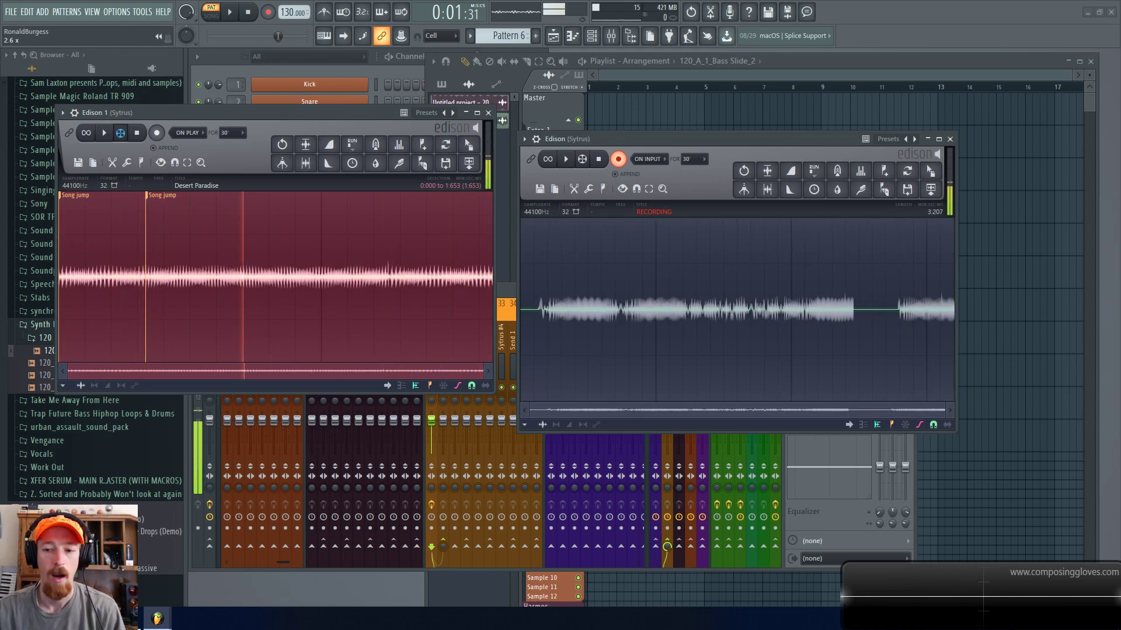
{"action": "left_click_drag", "start_coordinate": [121, 132], "coordinate": [121, 133]}
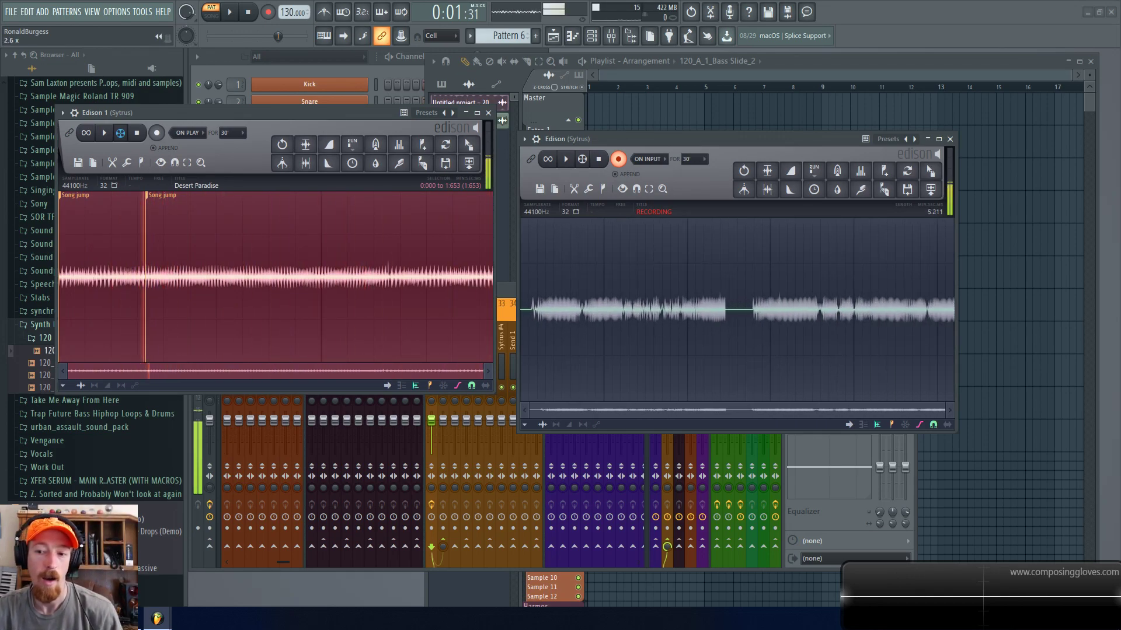
{"action": "left_click", "coordinate": [618, 158]}
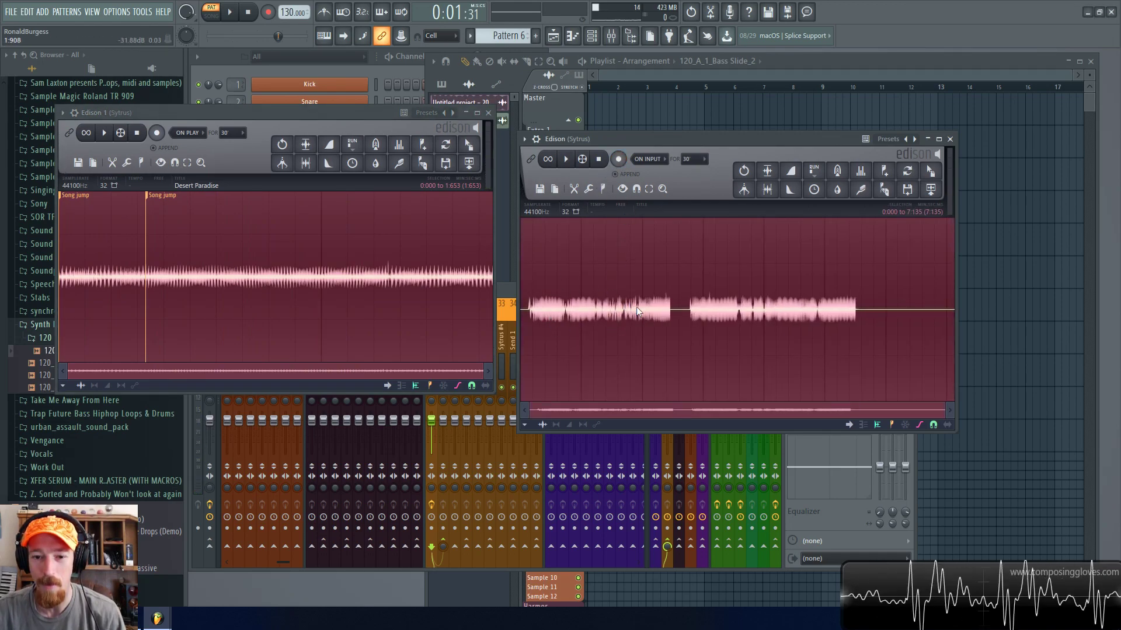
{"action": "left_click_drag", "start_coordinate": [734, 145], "coordinate": [720, 90]}
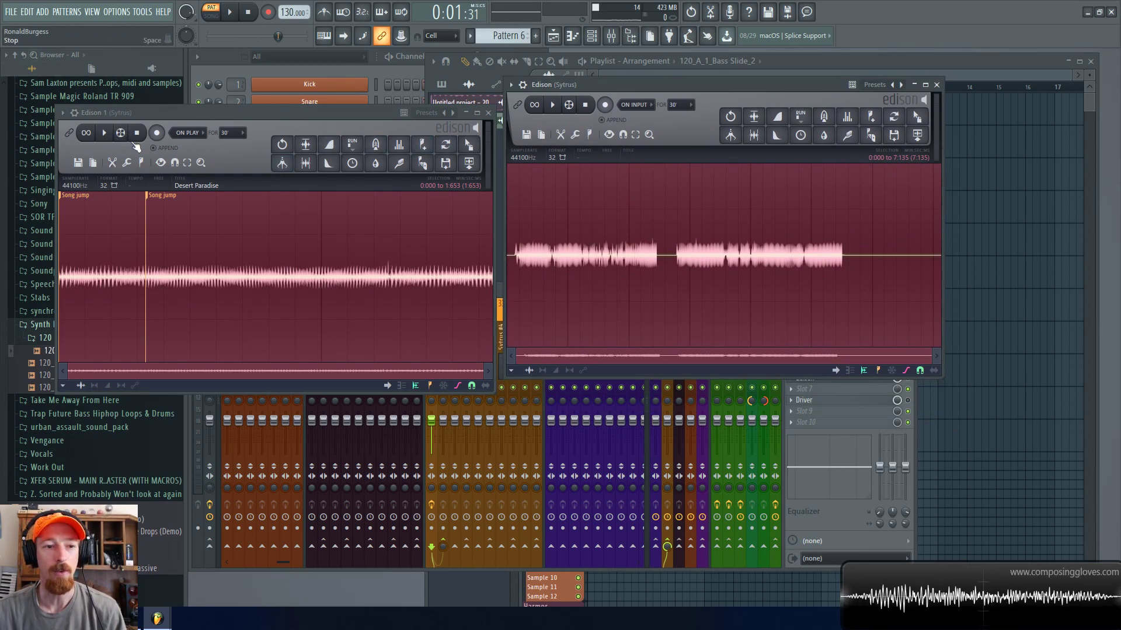
Close the second Edison and Edison 1 windows, then load a new recording Edison with Ctrl+E
{"action": "left_click", "coordinate": [936, 85]}
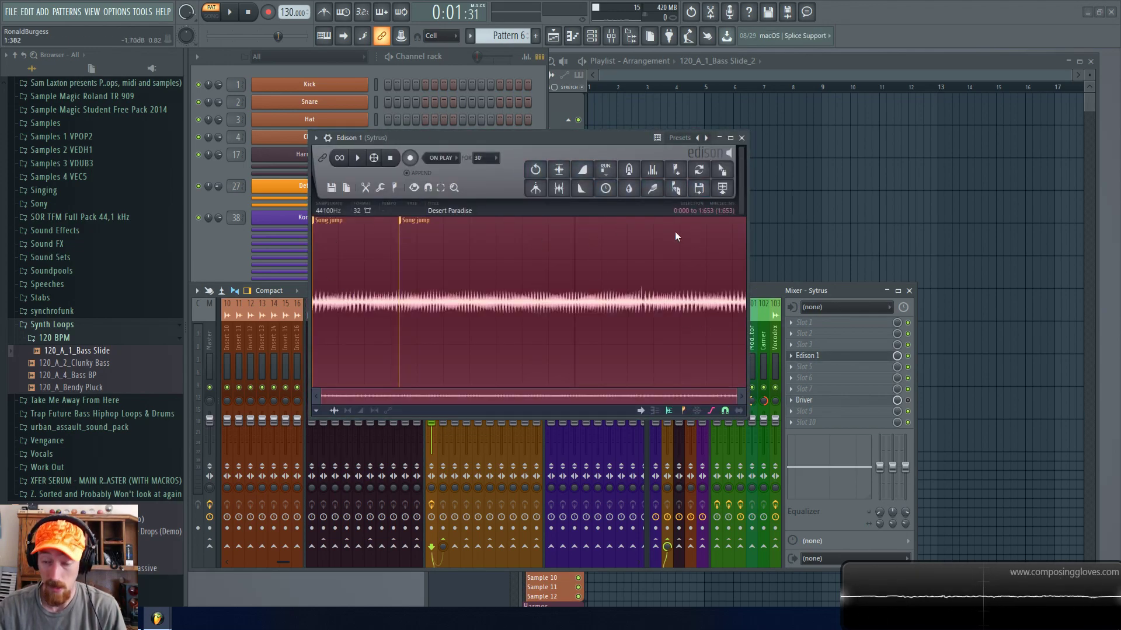
{"action": "left_click", "coordinate": [846, 357]}
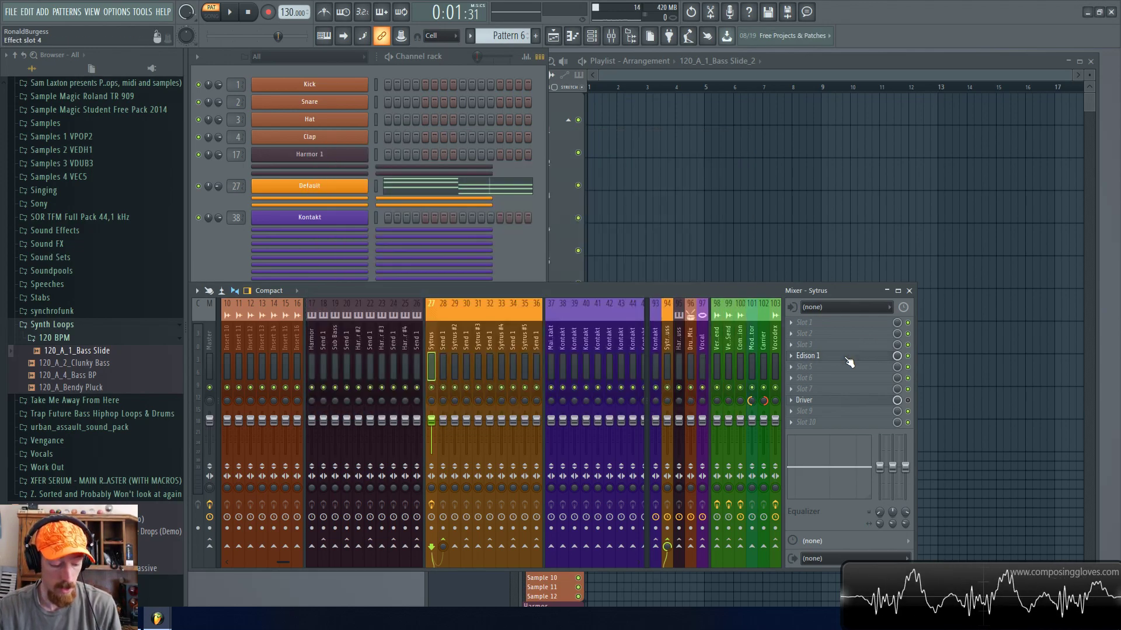
{"action": "key", "text": "ctrl+e"}
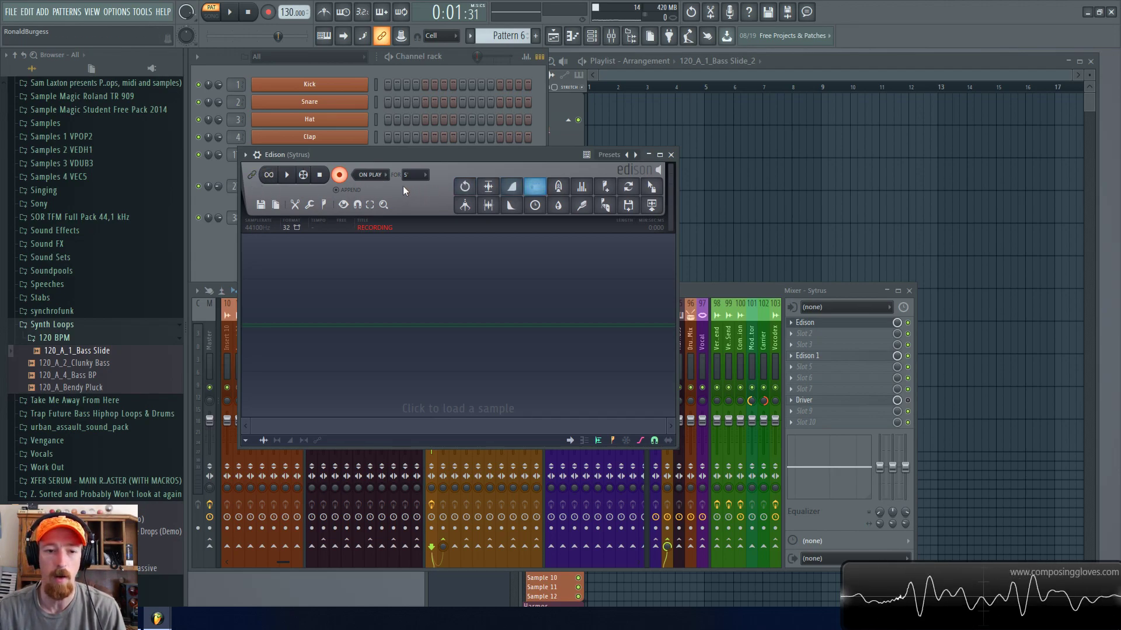
Reopen the slot 1 Edison on the Sytrus insert and arm it to record on play
{"action": "right_click", "coordinate": [865, 328]}
{"action": "key", "text": "Escape"}
{"action": "left_click", "coordinate": [872, 331]}
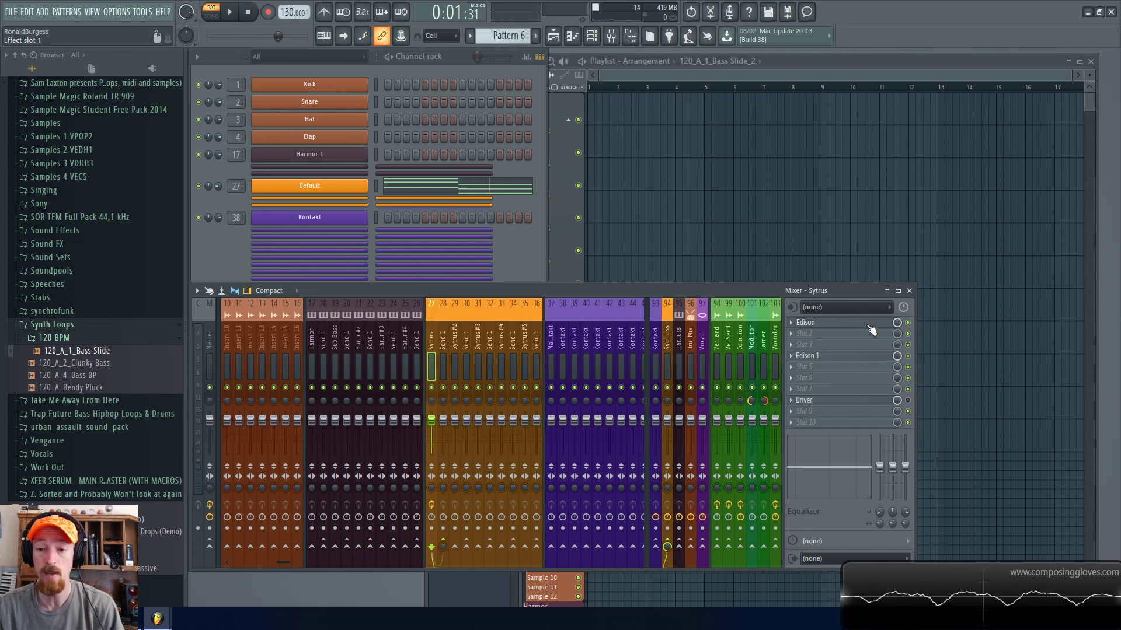
{"action": "left_click", "coordinate": [872, 331]}
{"action": "left_click", "coordinate": [370, 232]}
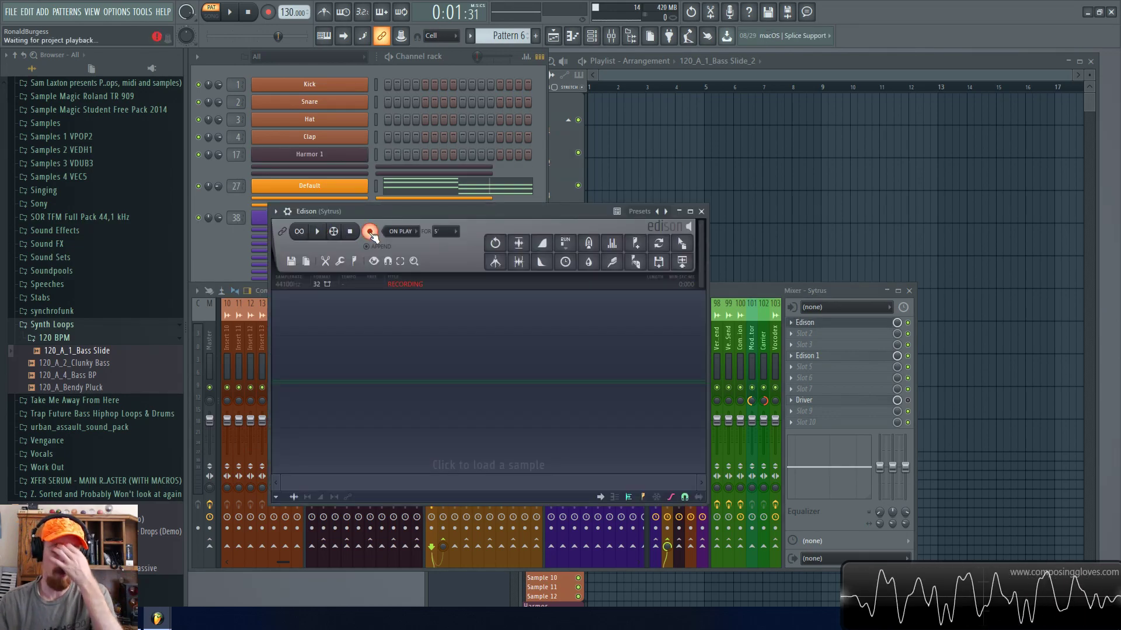
{"action": "left_click", "coordinate": [370, 233]}
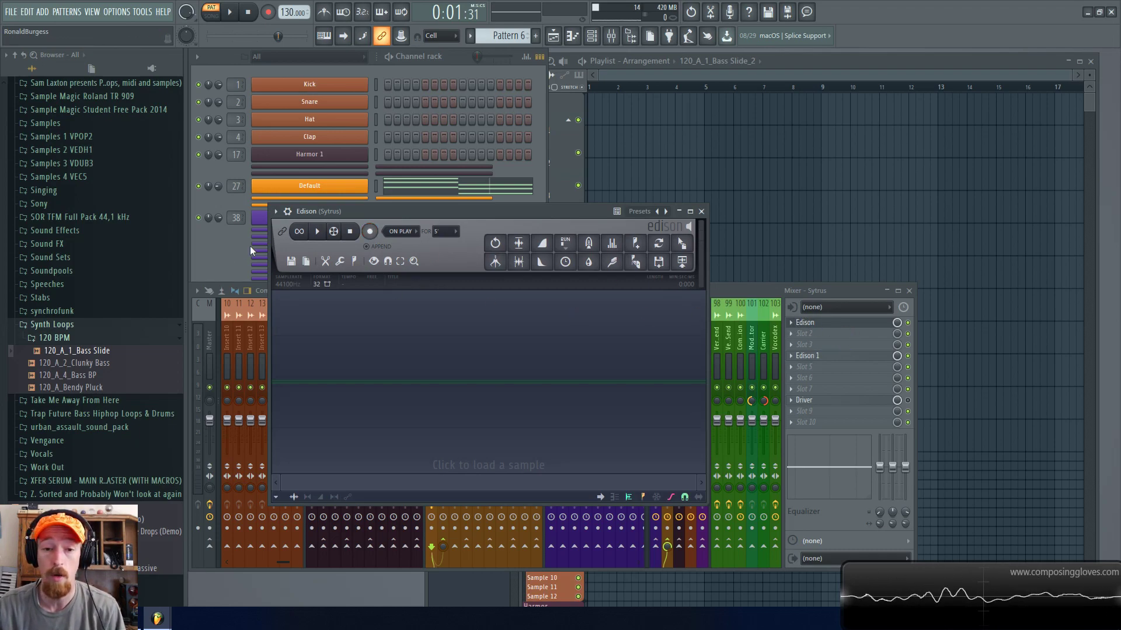
{"action": "left_click", "coordinate": [370, 232]}
Position the Edison window up and left over the Sytrus insert in the mixer
{"action": "left_click_drag", "start_coordinate": [506, 212], "coordinate": [502, 215]}
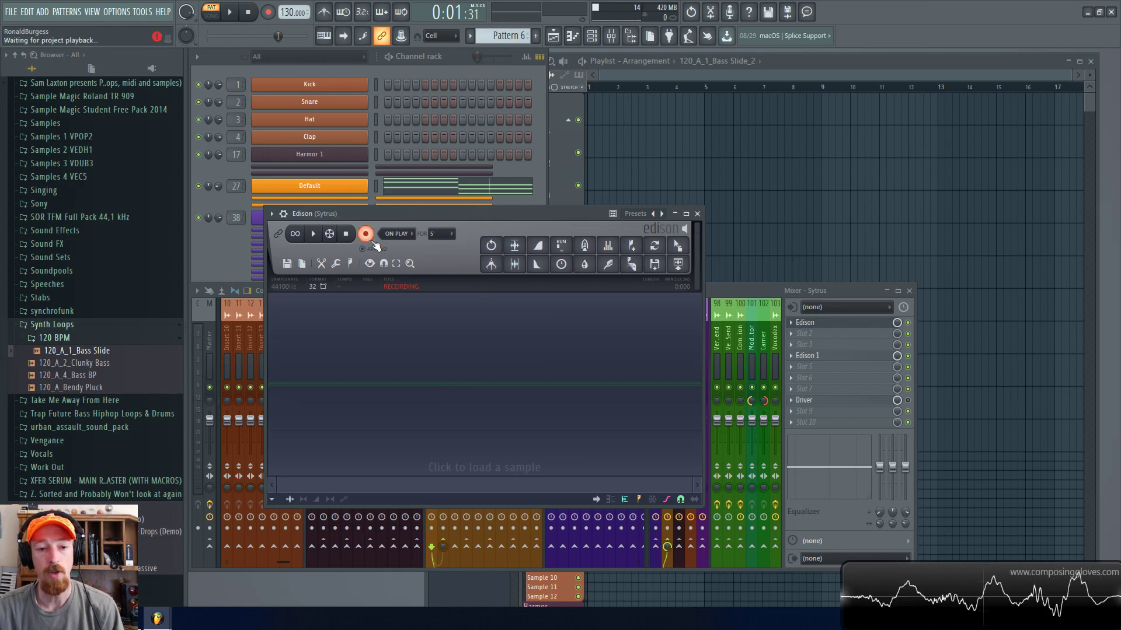
{"action": "left_click_drag", "start_coordinate": [483, 219], "coordinate": [813, 265]}
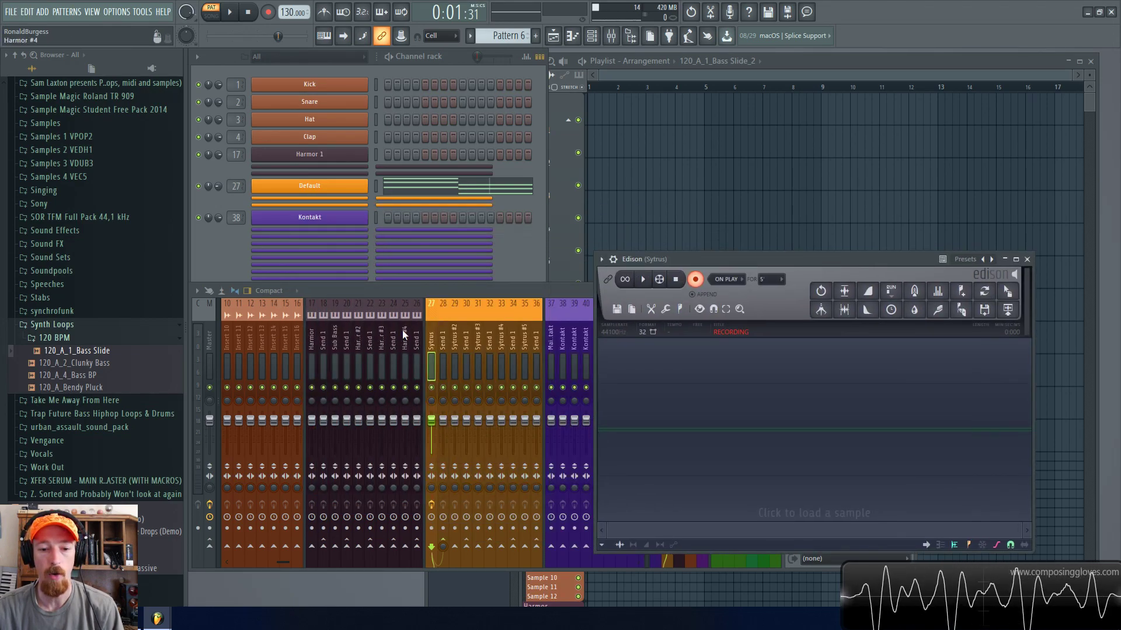
{"action": "left_click", "coordinate": [431, 342]}
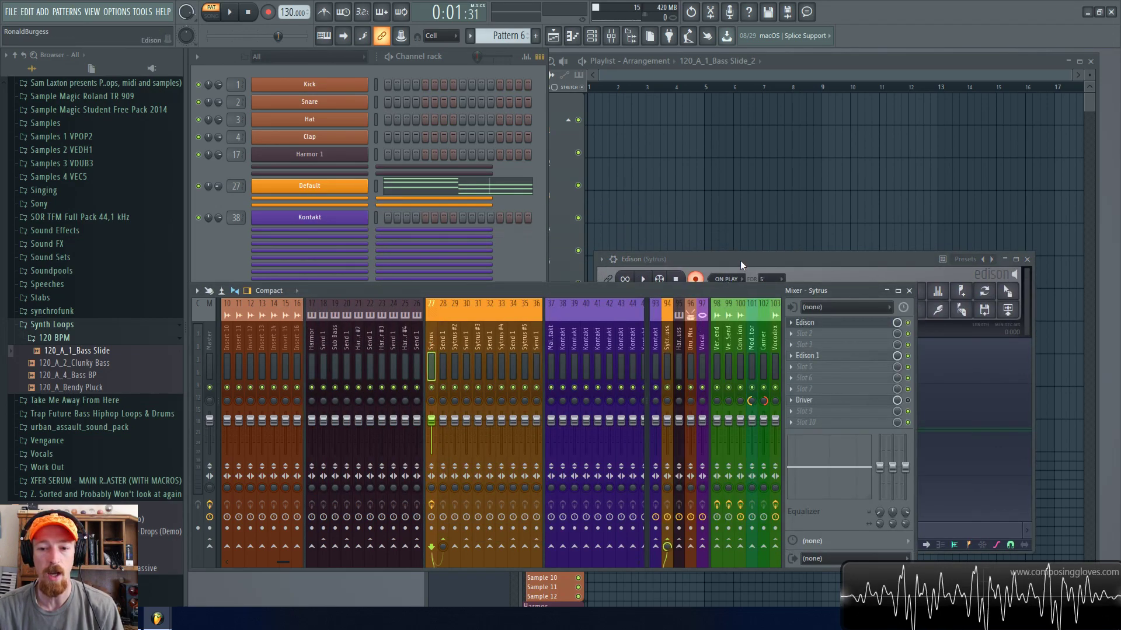
{"action": "left_click_drag", "start_coordinate": [740, 260], "coordinate": [586, 200]}
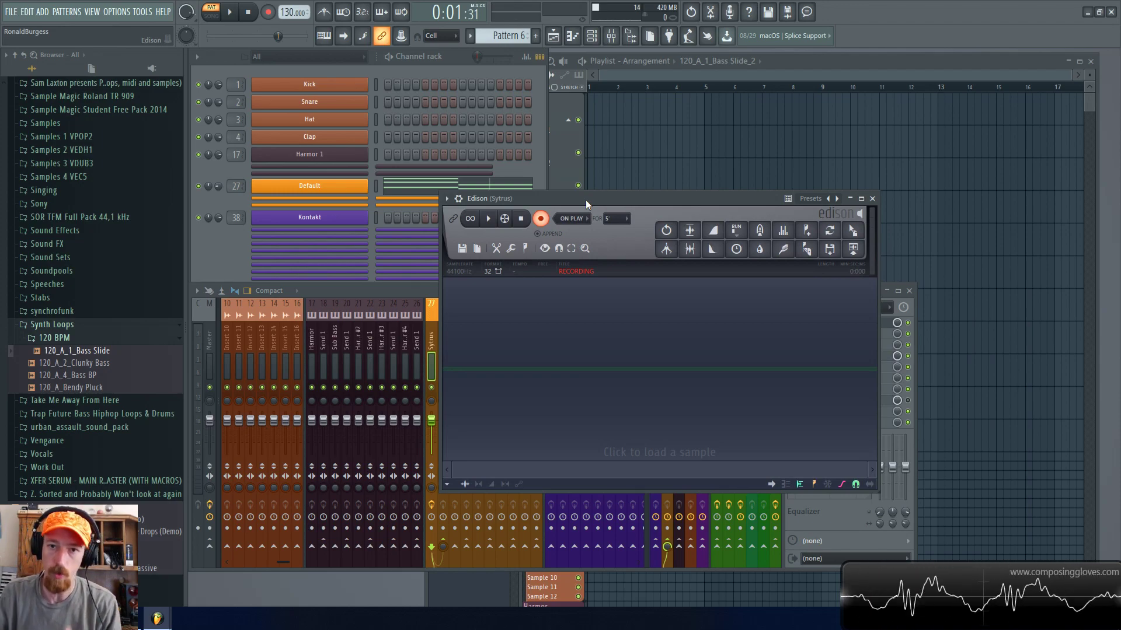
Record about 3.8 seconds of the song into Edison, then select bars 1–5 on the Playlist ruler
{"action": "left_click", "coordinate": [571, 218]}
{"action": "left_click", "coordinate": [544, 204]}
{"action": "left_click", "coordinate": [231, 12]}
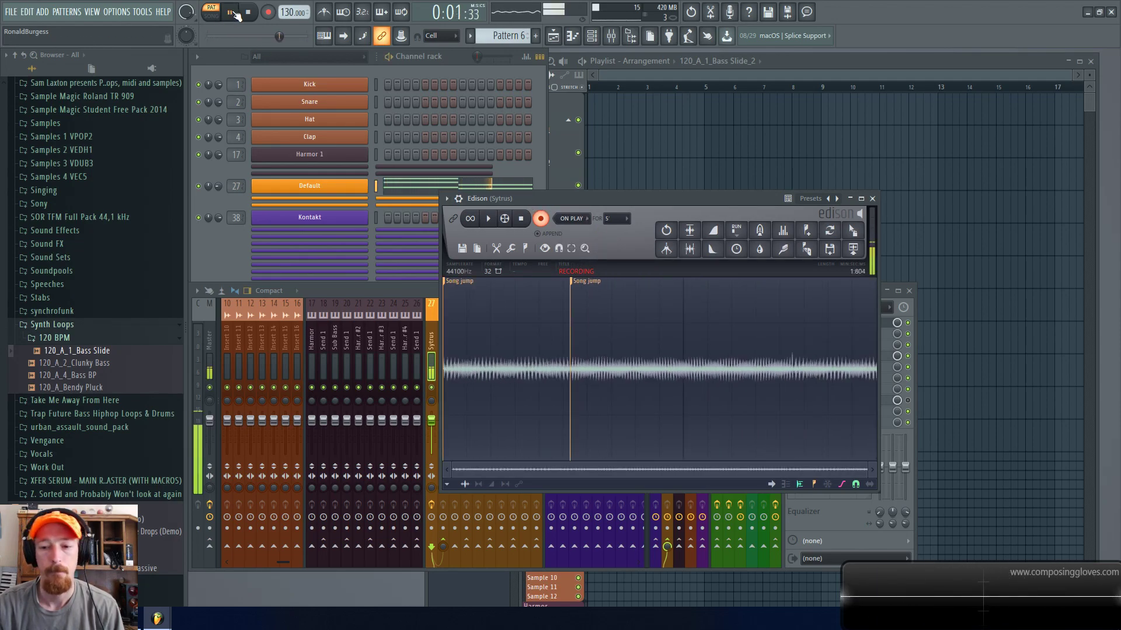
{"action": "left_click", "coordinate": [234, 12]}
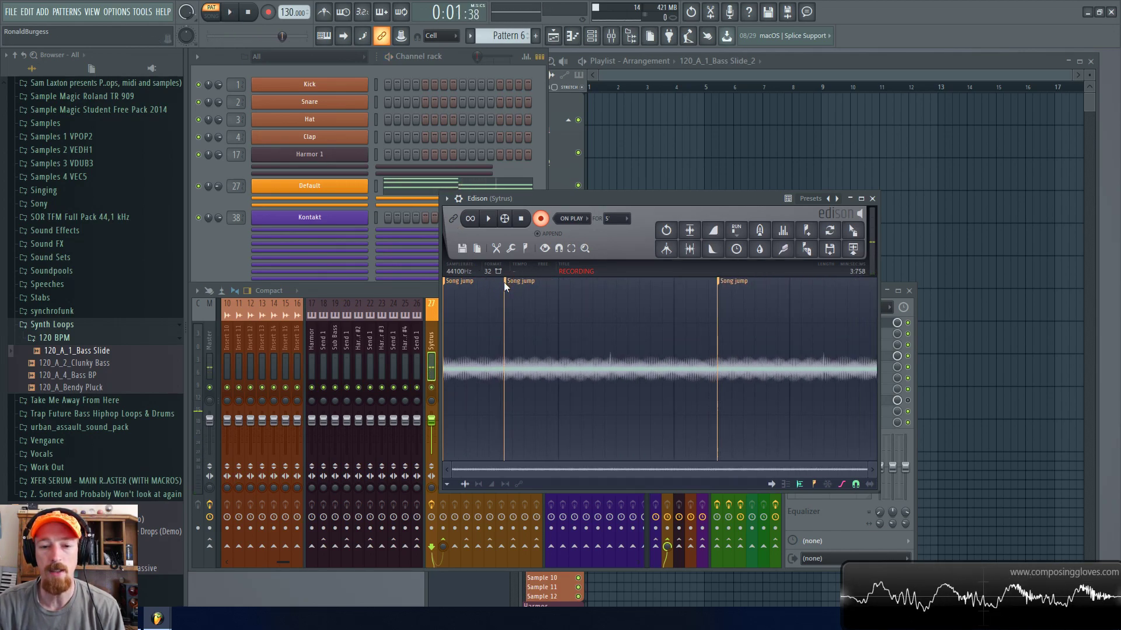
{"action": "left_click_drag", "start_coordinate": [594, 91], "coordinate": [705, 90]}
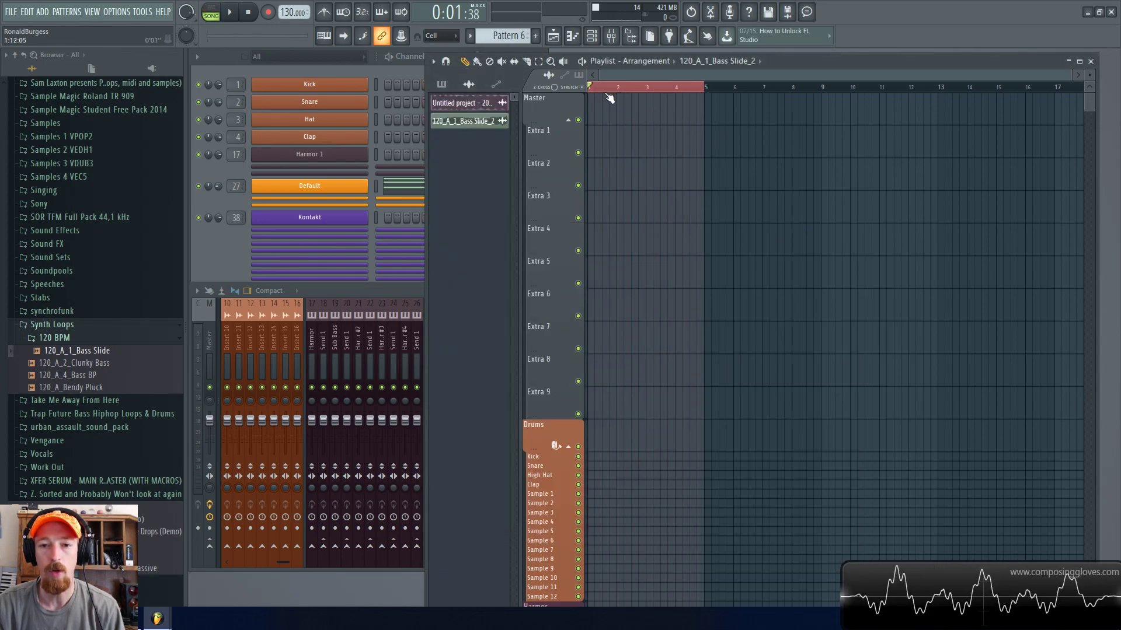
Bring the mixer forward and reopen the Edison recorder on the Sytrus insert
{"action": "left_click", "coordinate": [399, 296]}
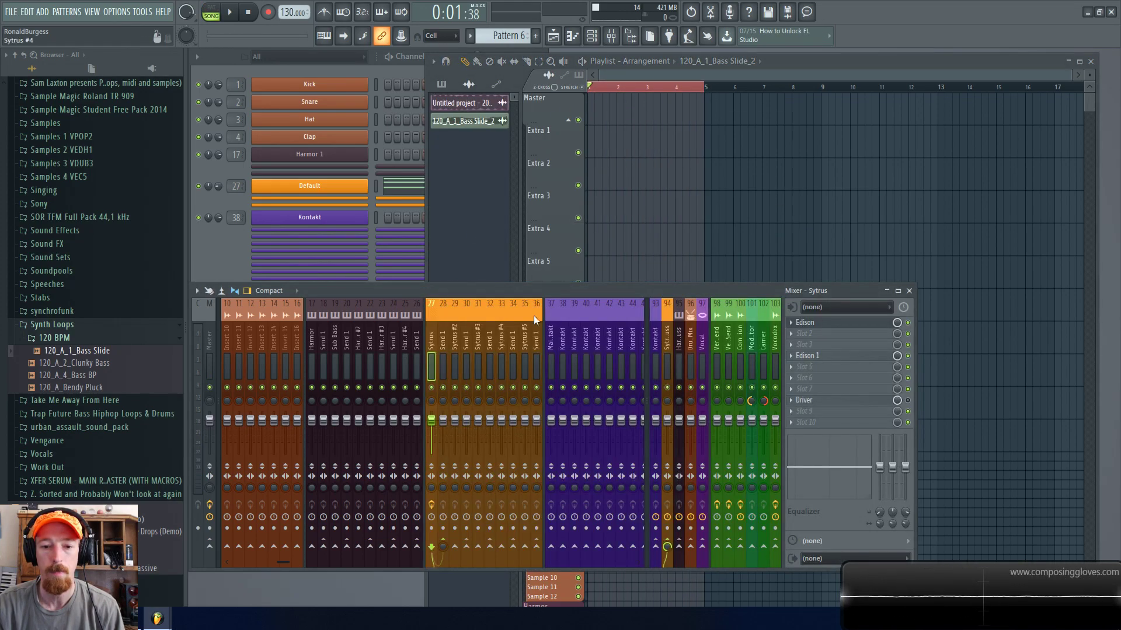
{"action": "left_click", "coordinate": [811, 324]}
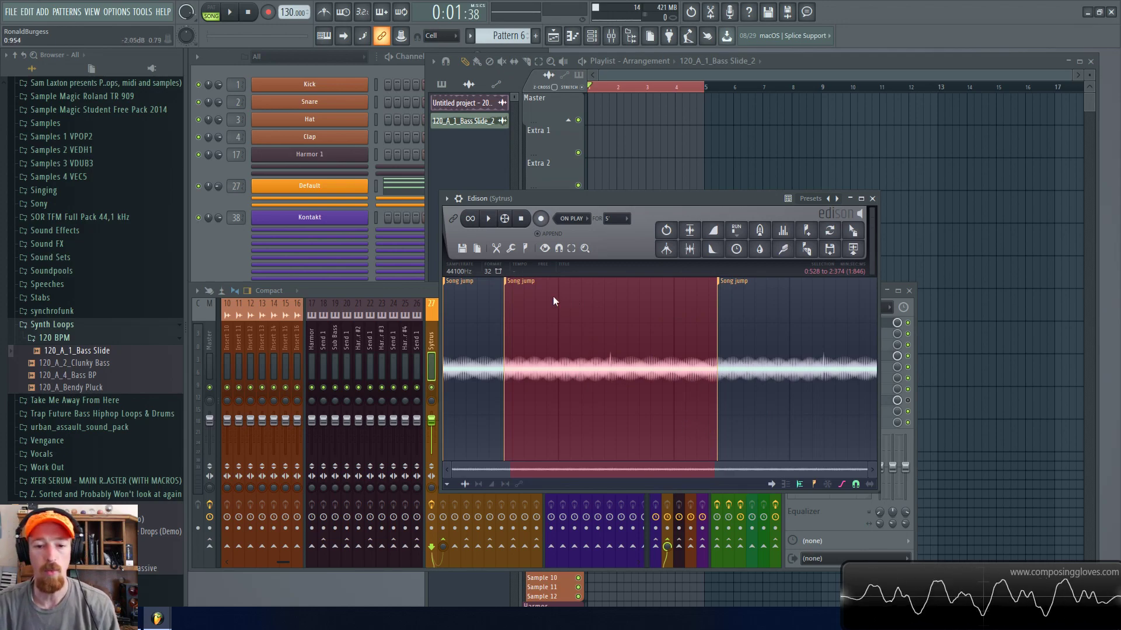
Drop the Edison take into the Playlist as a clip at bar 1, undoing a trial resize
{"action": "left_click", "coordinate": [853, 230]}
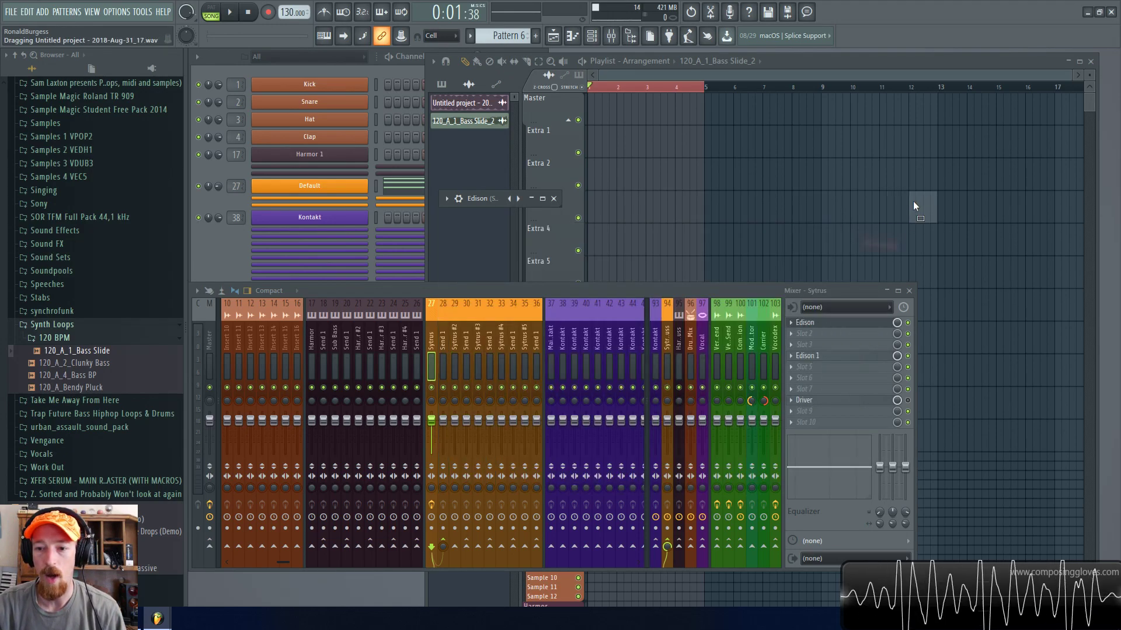
{"action": "left_click", "coordinate": [764, 146]}
{"action": "left_click_drag", "start_coordinate": [763, 145], "coordinate": [618, 113]}
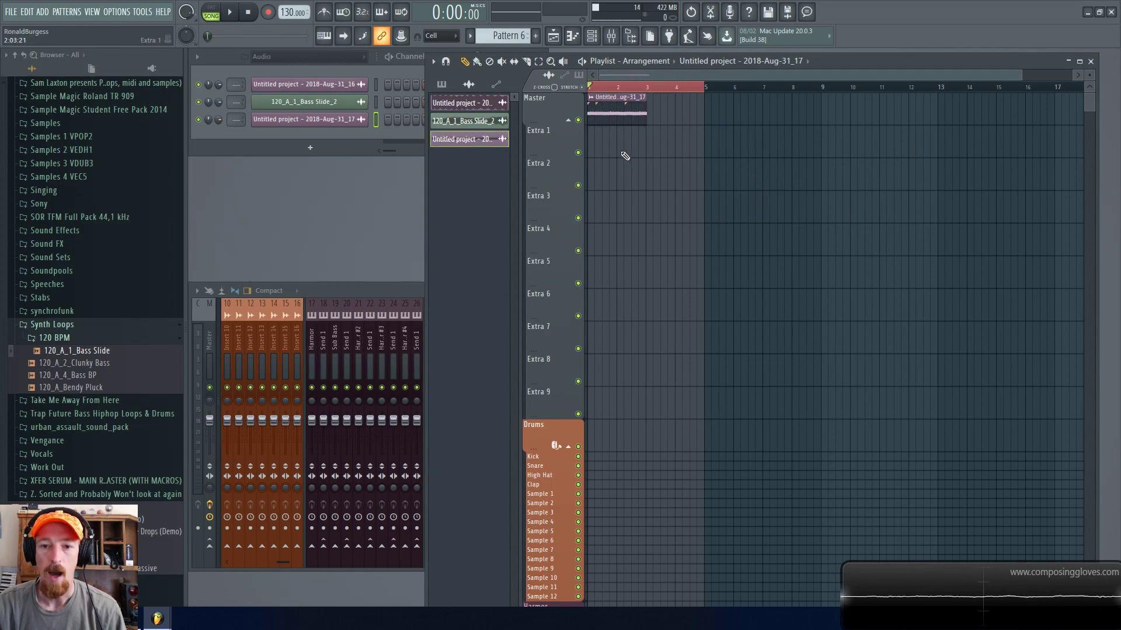
{"action": "scroll", "coordinate": [622, 155], "scroll_direction": "up", "scroll_amount": 2}
{"action": "left_click_drag", "start_coordinate": [717, 119], "coordinate": [1011, 143]}
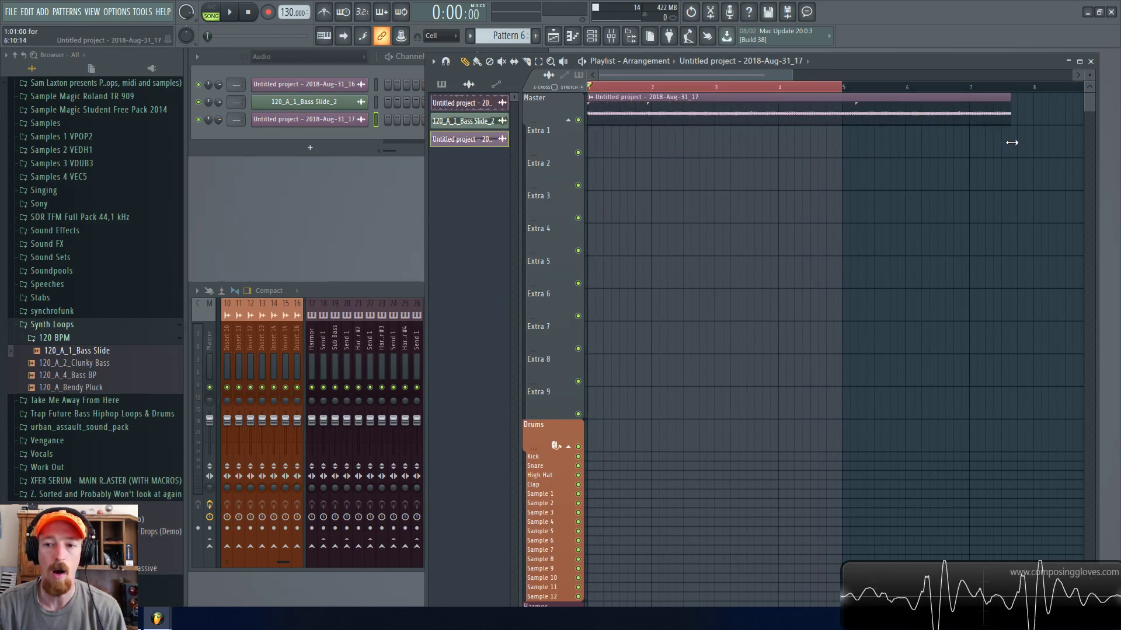
{"action": "key", "text": "ctrl+z"}
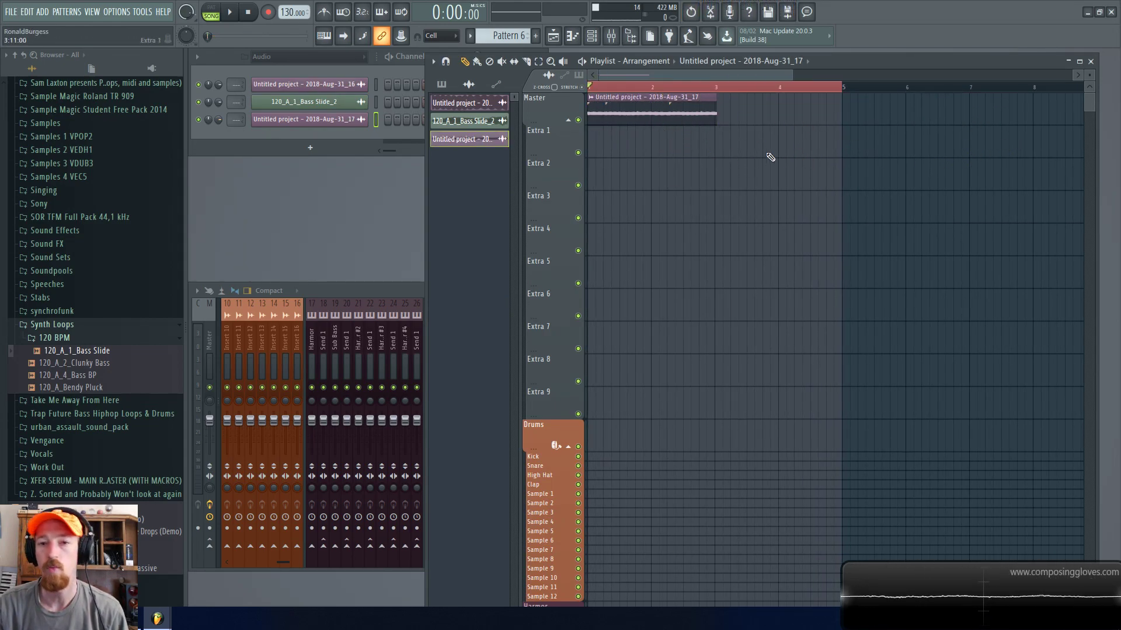
Switch to the Slip tool and slip the clip's audio content to the right
{"action": "right_click", "coordinate": [729, 106]}
{"action": "key", "text": "s"}
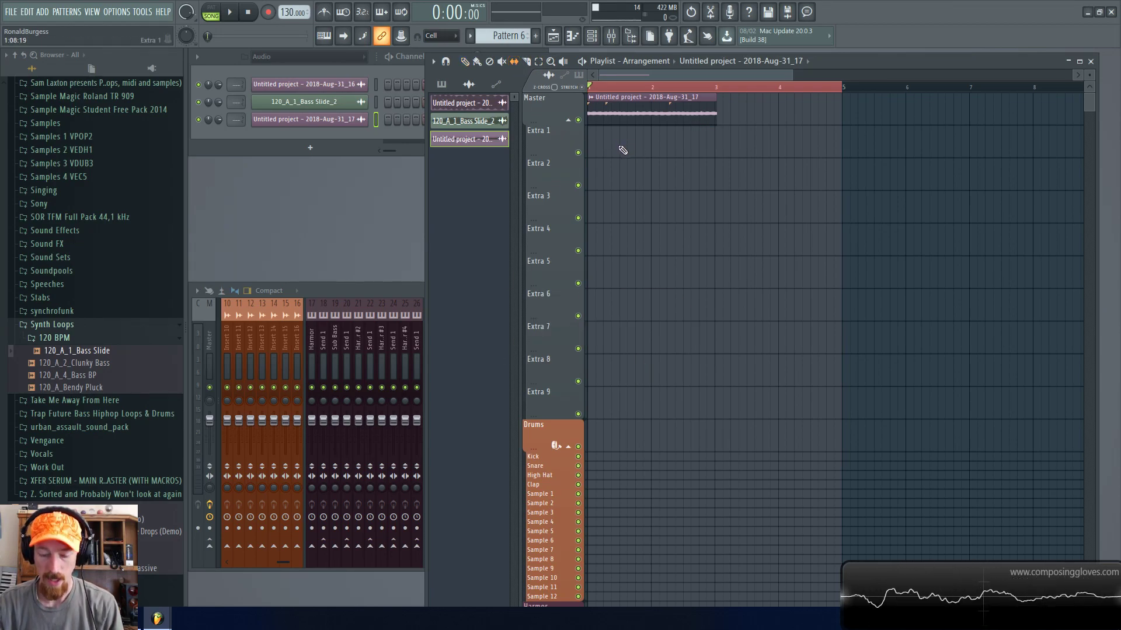
{"action": "left_click_drag", "start_coordinate": [602, 106], "coordinate": [596, 104]}
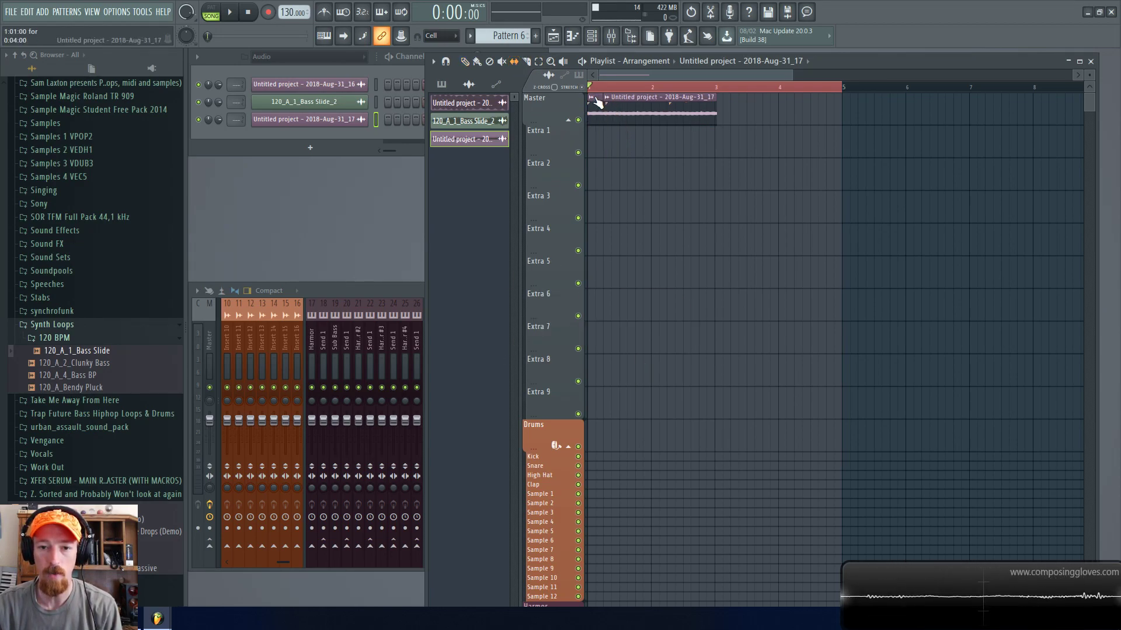
{"action": "key", "text": "ctrl+z"}
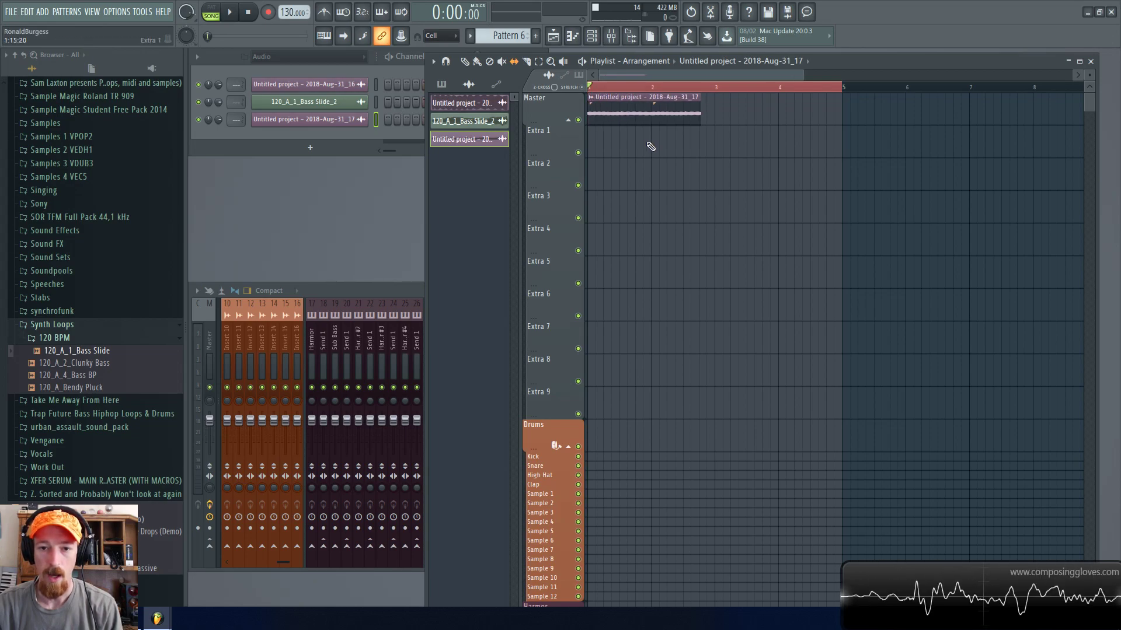
{"action": "left_click_drag", "start_coordinate": [636, 111], "coordinate": [611, 107]}
Slice the clip into three parts, shorten the middle slice, then delete all the slices
{"action": "left_click_drag", "start_coordinate": [623, 159], "coordinate": [621, 101]}
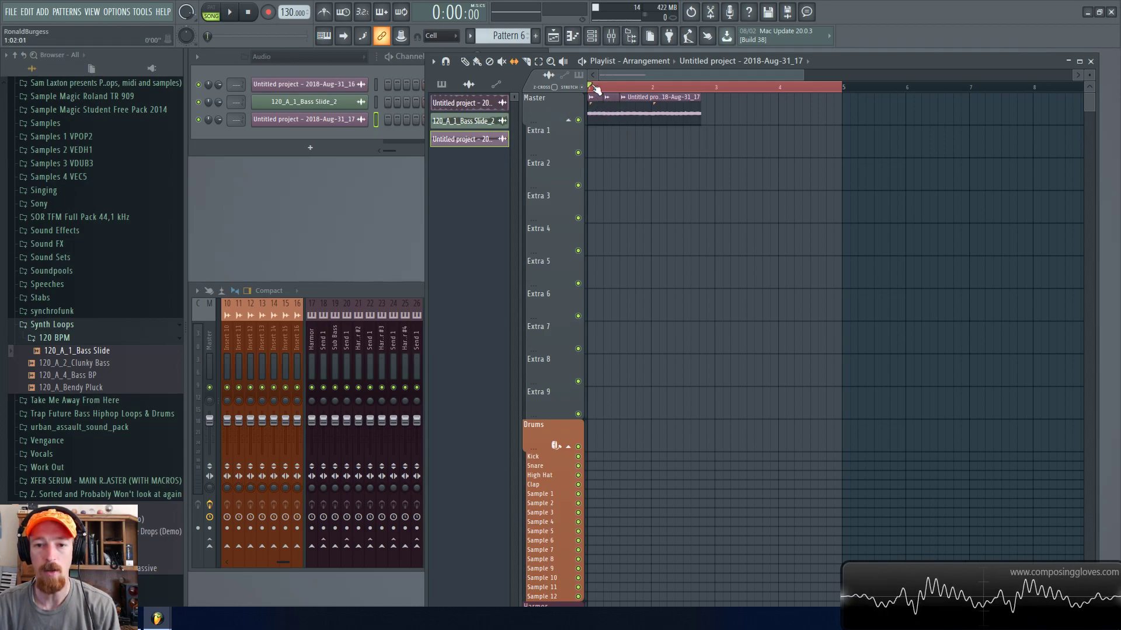
{"action": "key", "text": "space"}
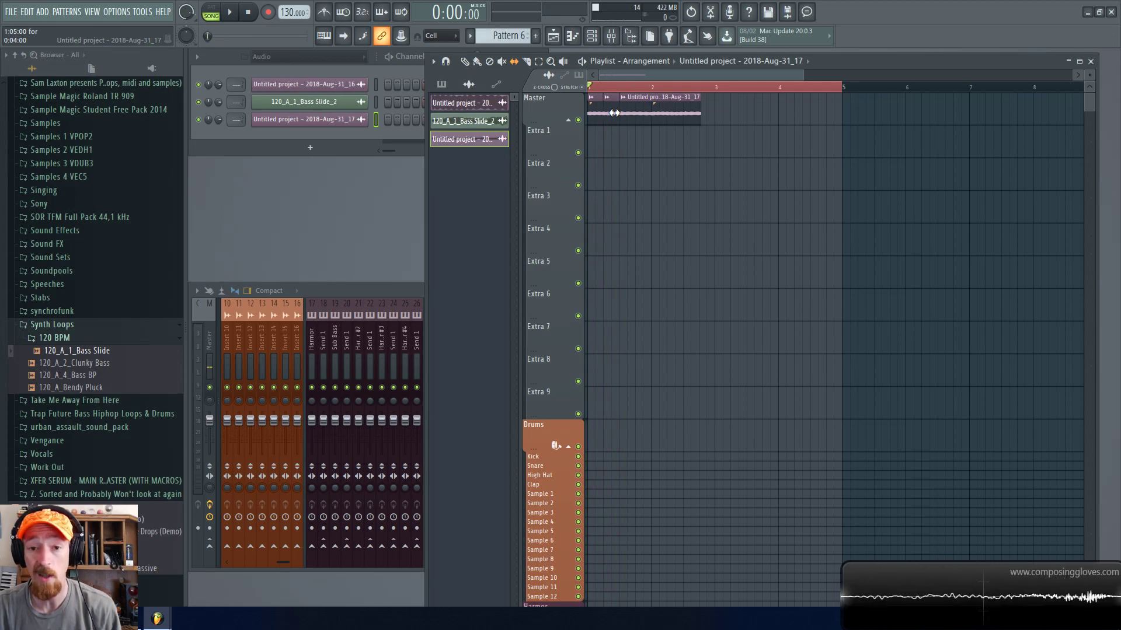
{"action": "left_click_drag", "start_coordinate": [612, 112], "coordinate": [607, 114]}
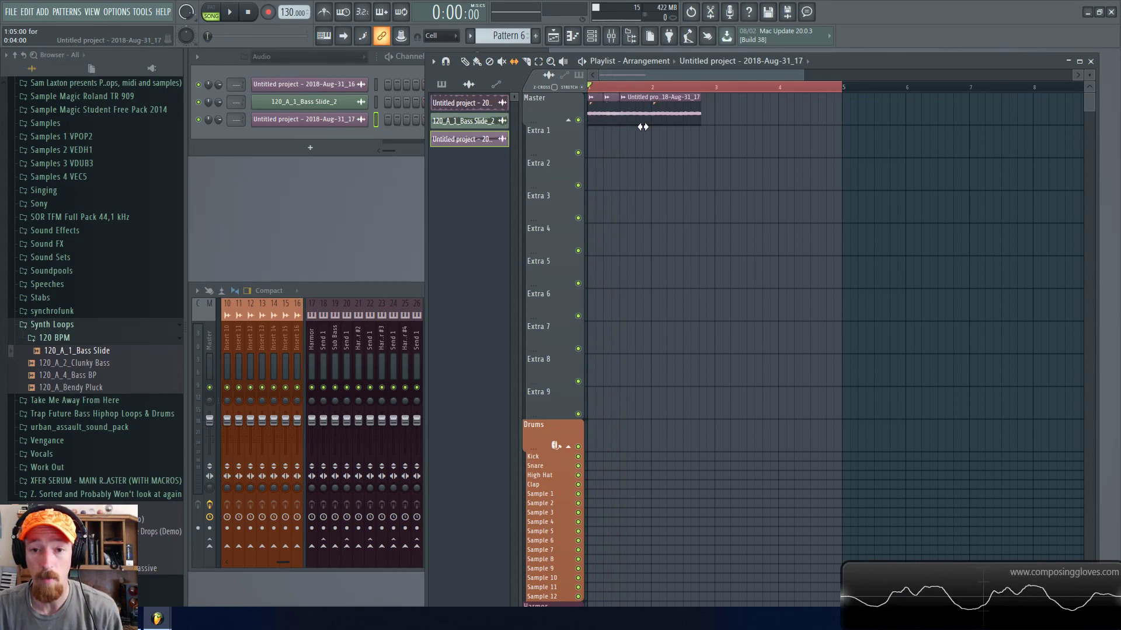
{"action": "scroll", "coordinate": [604, 103], "scroll_direction": "up", "scroll_amount": 5}
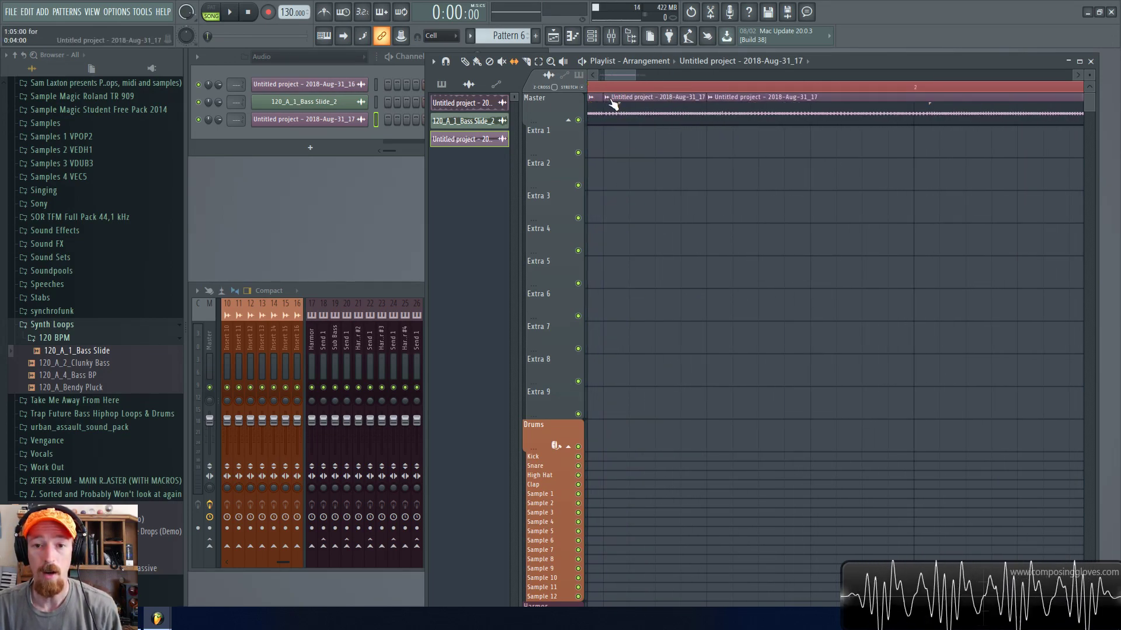
{"action": "scroll", "coordinate": [624, 113], "scroll_direction": "down", "scroll_amount": 5}
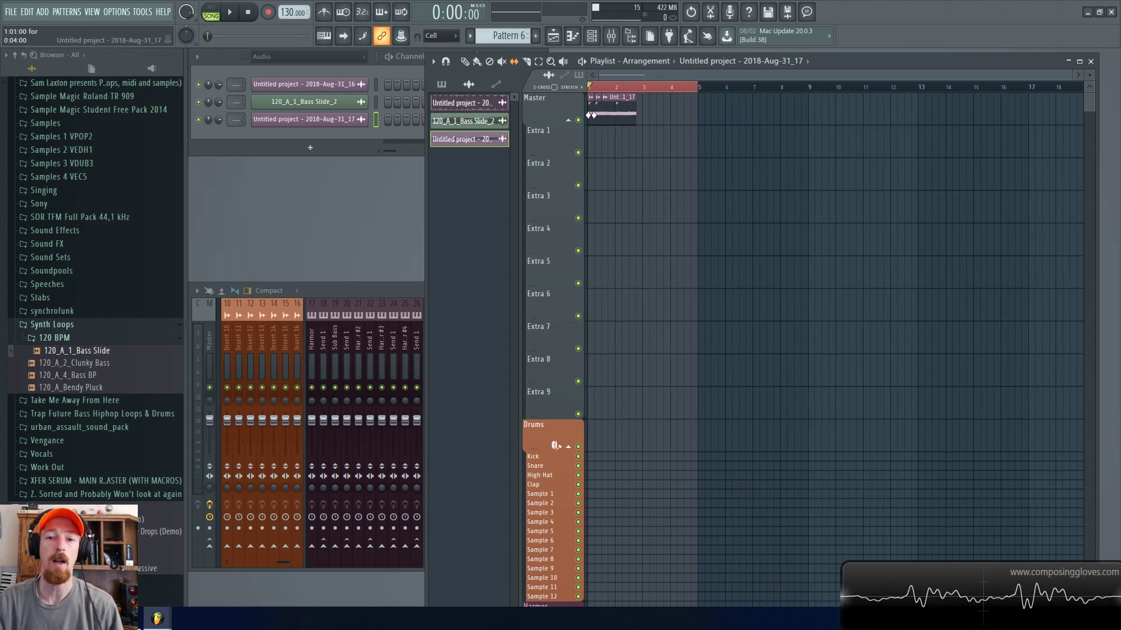
{"action": "right_click", "coordinate": [620, 108]}
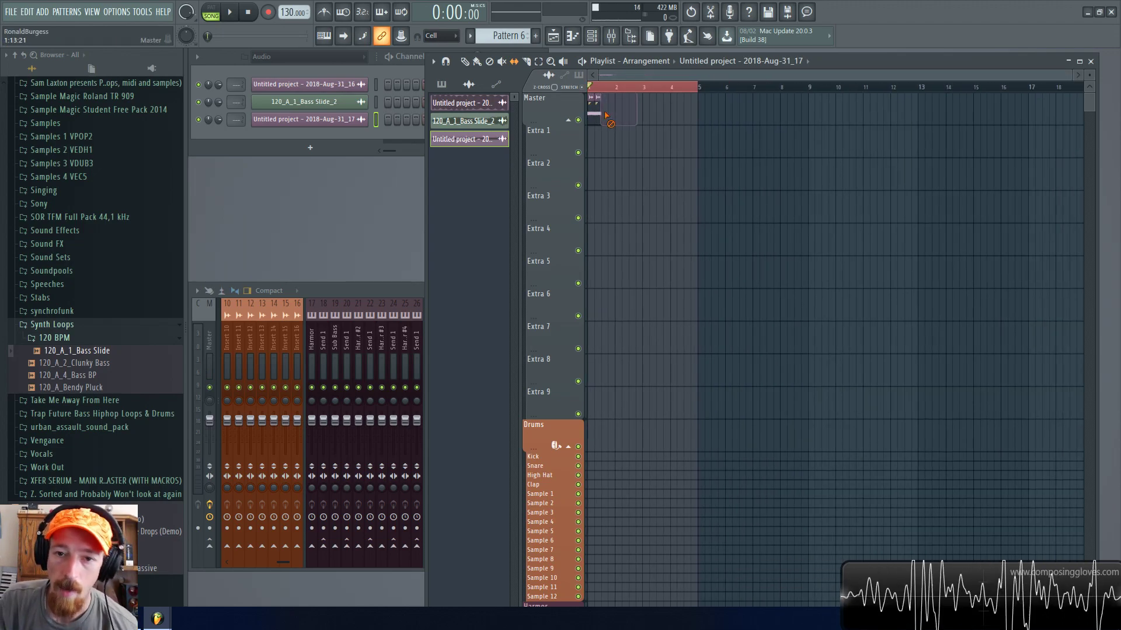
{"action": "right_click", "coordinate": [595, 108]}
Reopen the Edison recorder from the Sytrus insert and shift its window left and down
{"action": "left_click", "coordinate": [390, 304]}
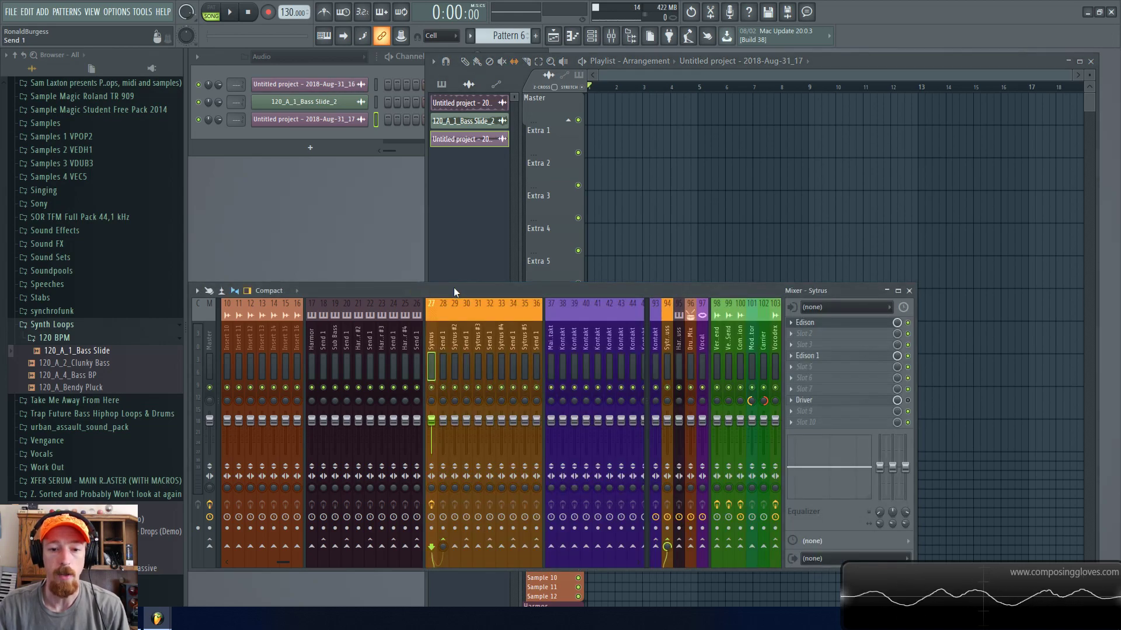
{"action": "left_click", "coordinate": [843, 324]}
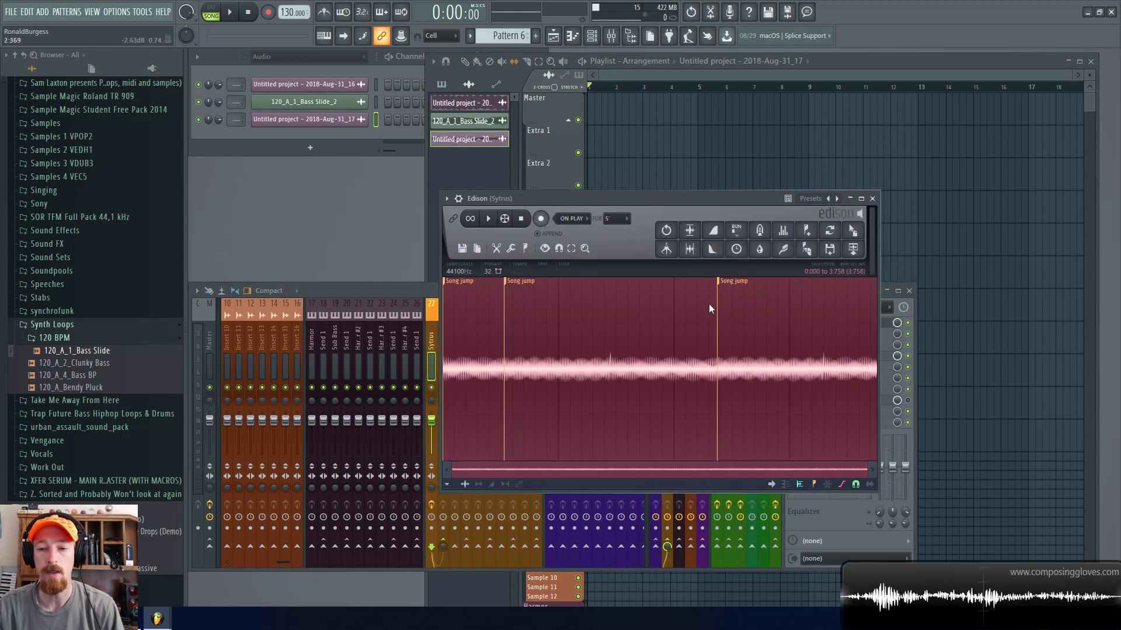
{"action": "left_click_drag", "start_coordinate": [663, 197], "coordinate": [572, 211]}
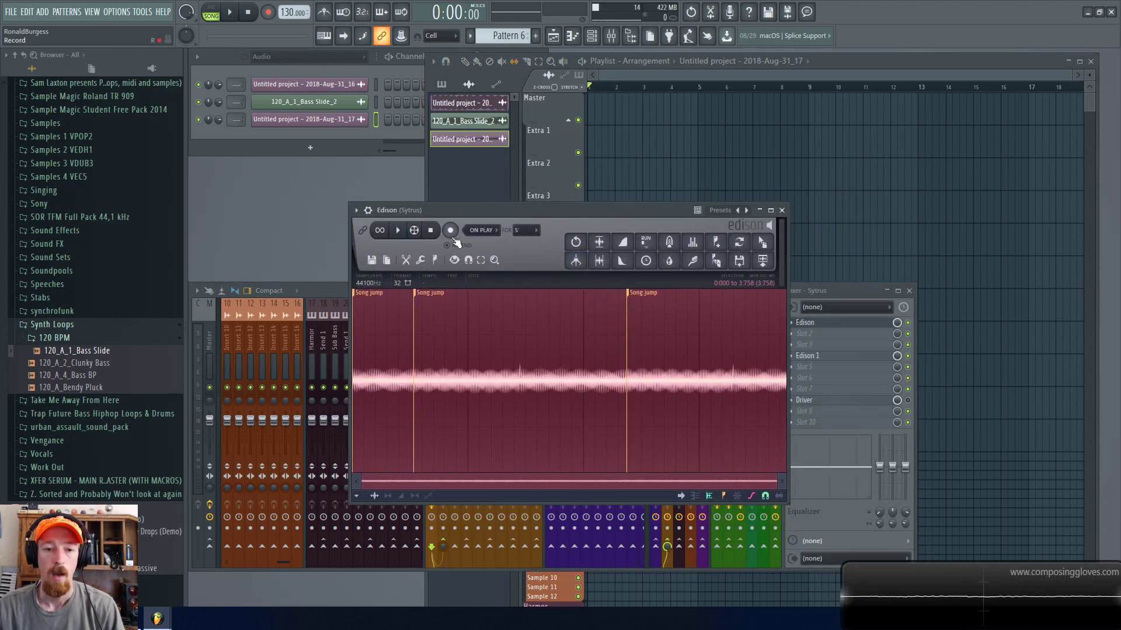
{"action": "left_click", "coordinate": [615, 65]}
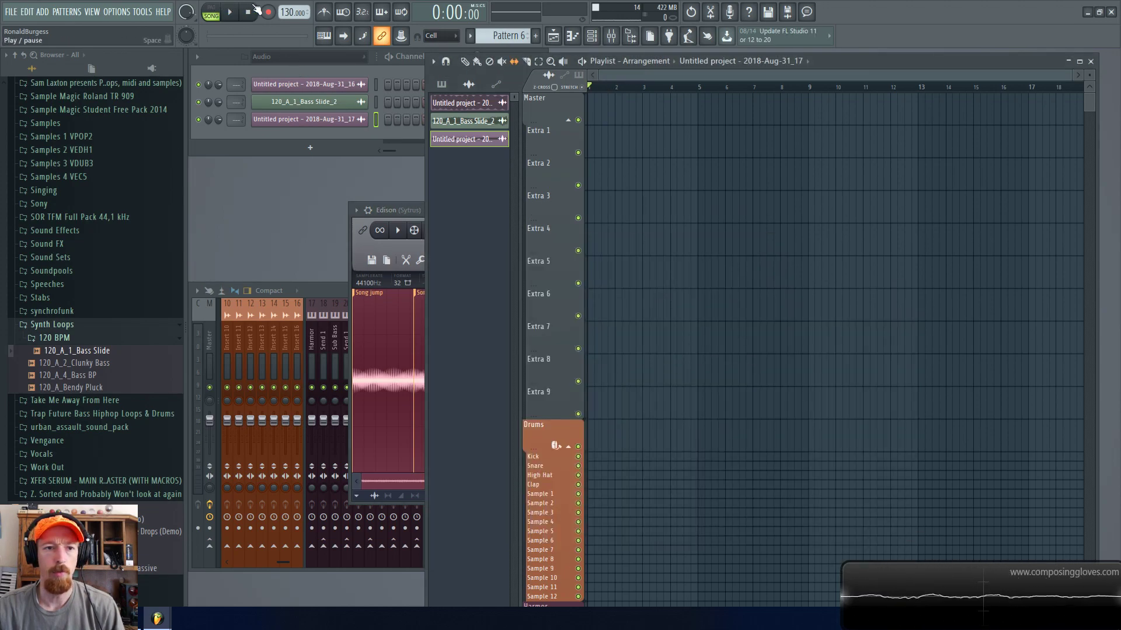
View the Recording filter menu, bring the 3.76-second Edison take forward, then hide it with F9
{"action": "right_click", "coordinate": [268, 11]}
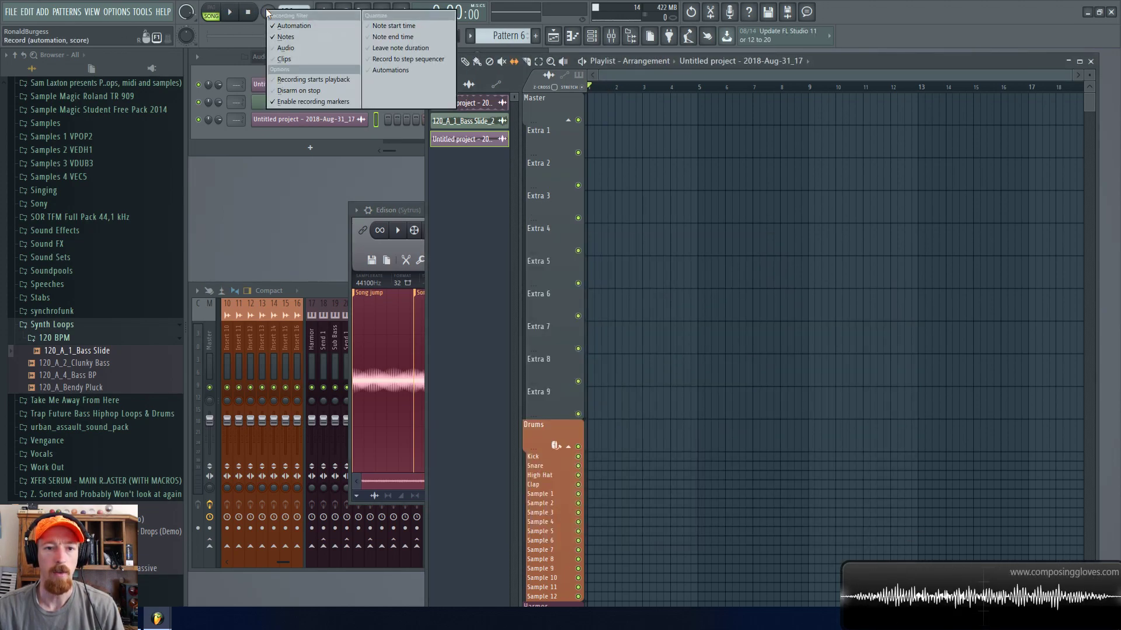
{"action": "left_click", "coordinate": [237, 28]}
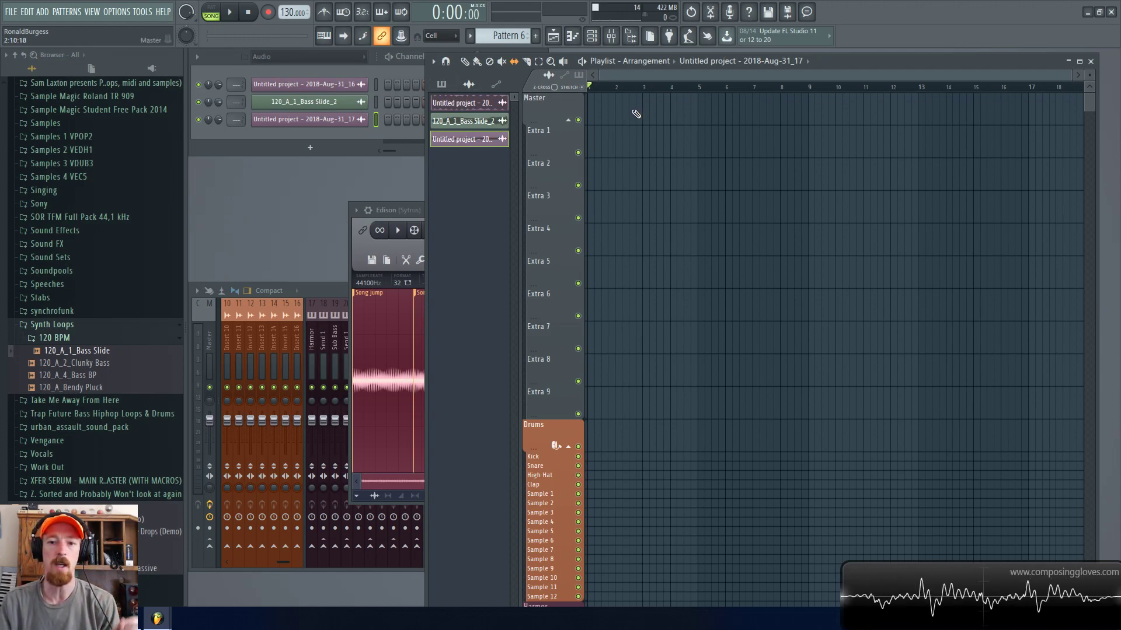
{"action": "left_click", "coordinate": [357, 257]}
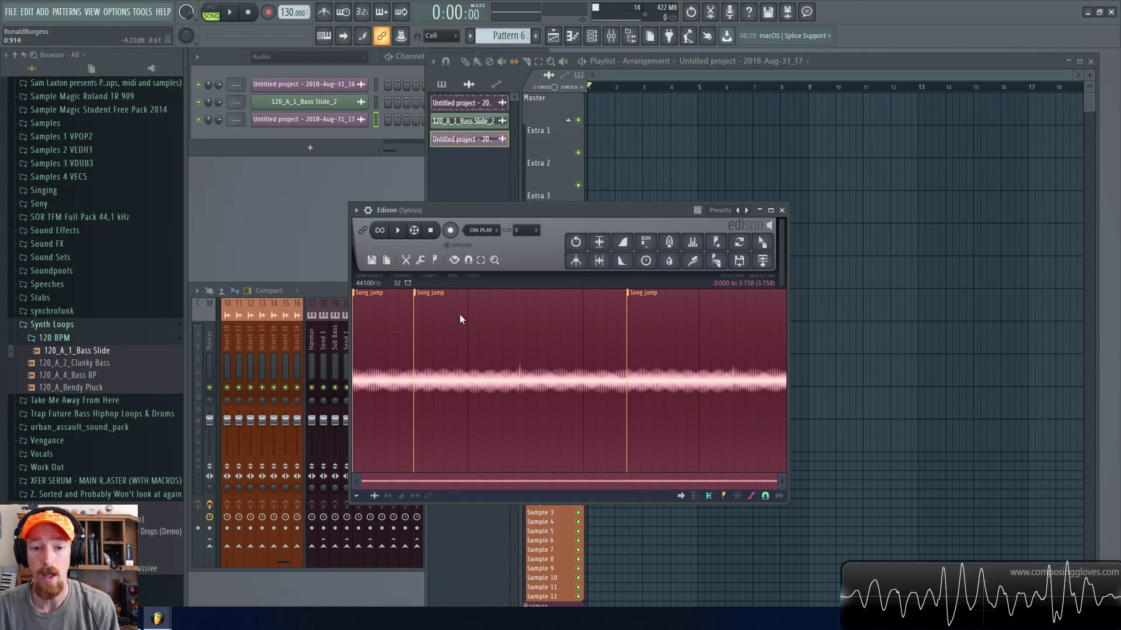
{"action": "key", "text": "F9"}
{"action": "left_click", "coordinate": [823, 293]}
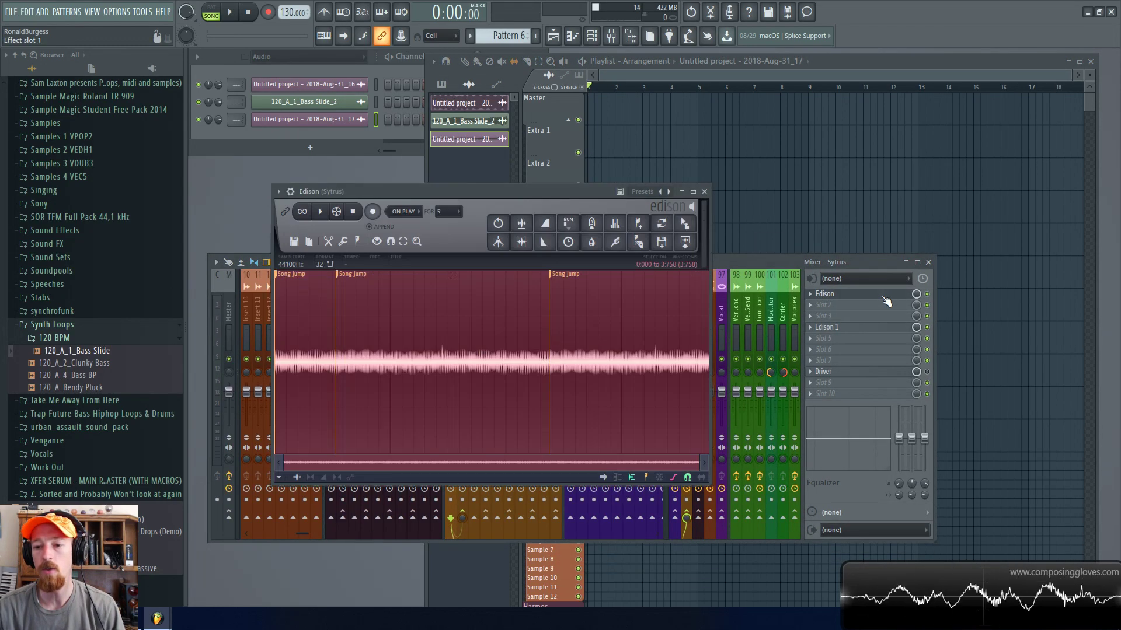
{"action": "left_click_drag", "start_coordinate": [541, 188], "coordinate": [499, 178]}
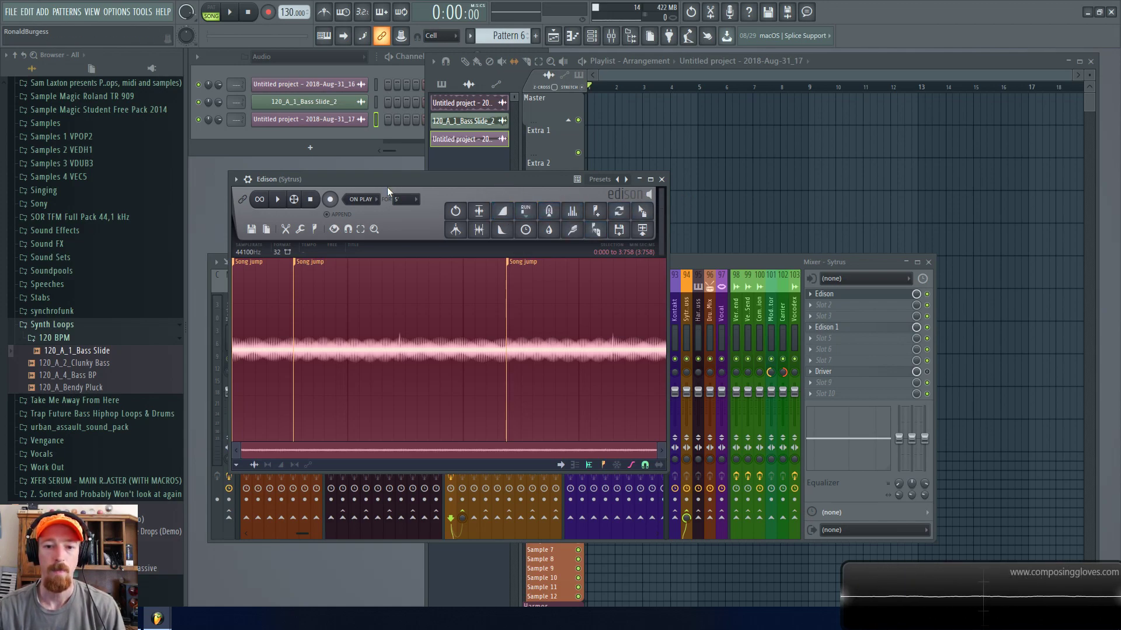
{"action": "left_click_drag", "start_coordinate": [490, 178], "coordinate": [500, 174]}
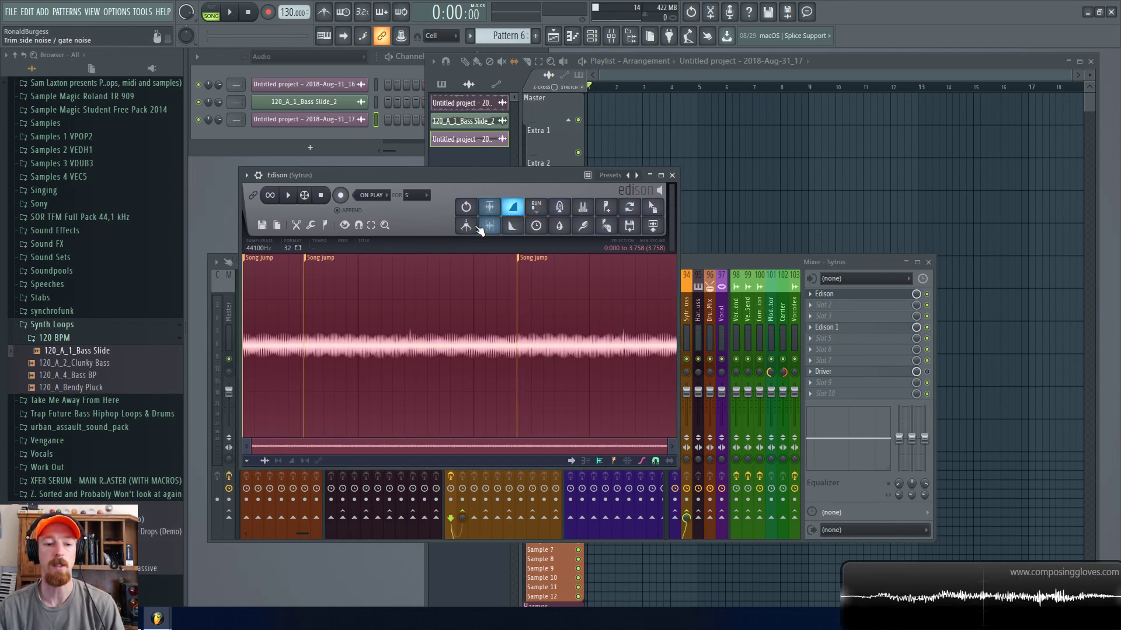